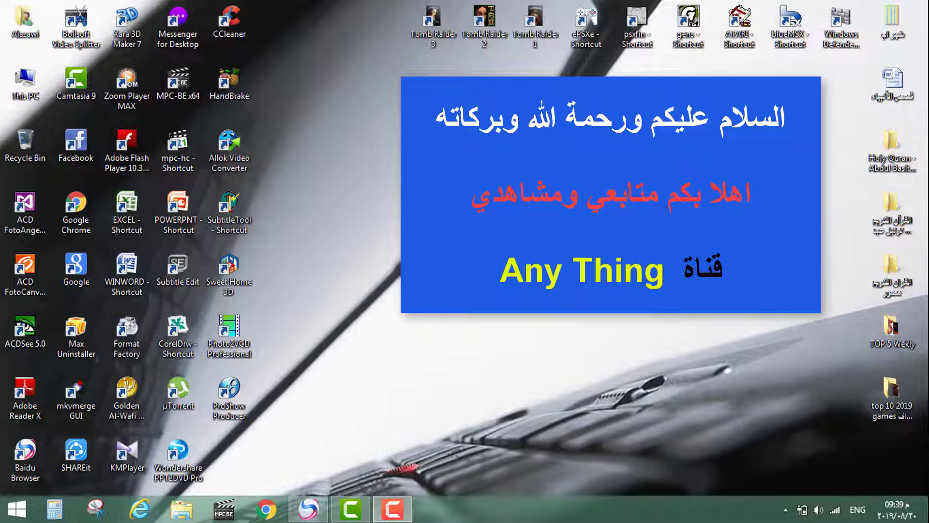
right_click(593, 221)
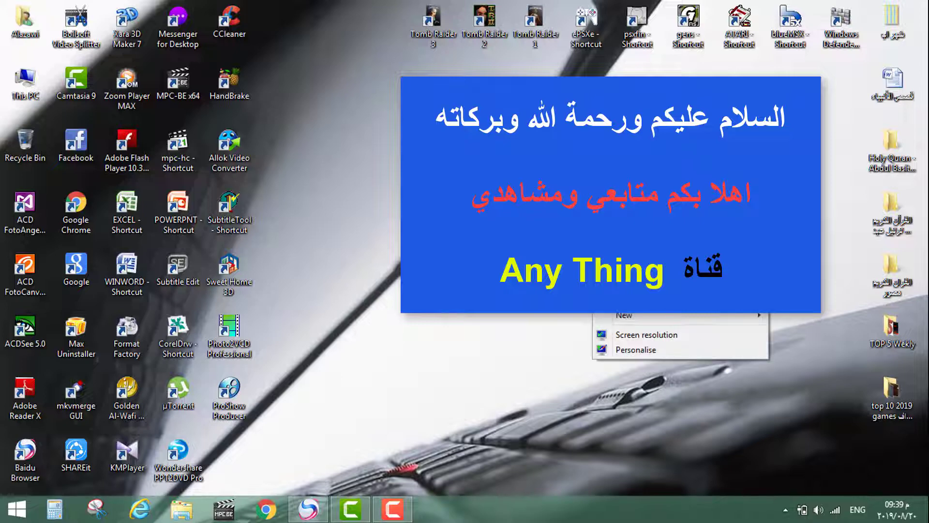
left_click(396, 137)
right_click(398, 138)
left_click(460, 179)
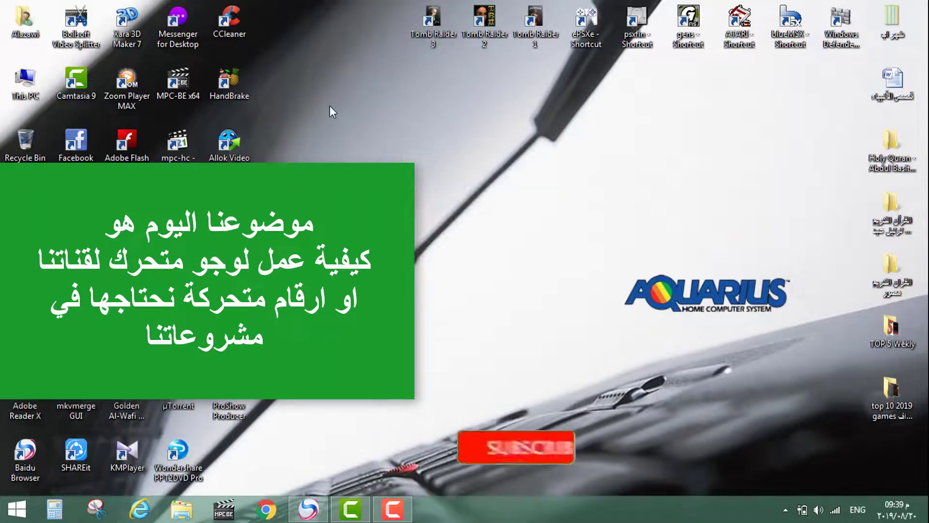
right_click(330, 105)
left_click(368, 144)
right_click(697, 152)
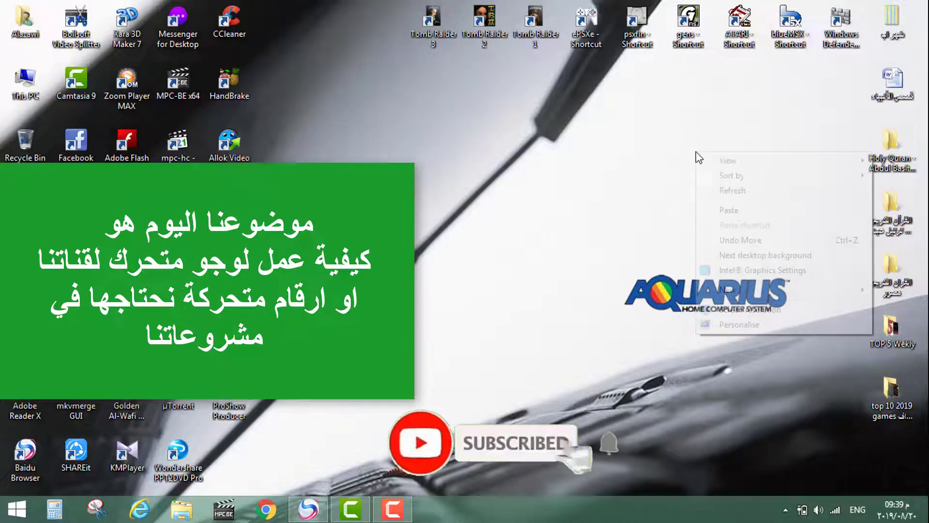
left_click(767, 190)
right_click(768, 154)
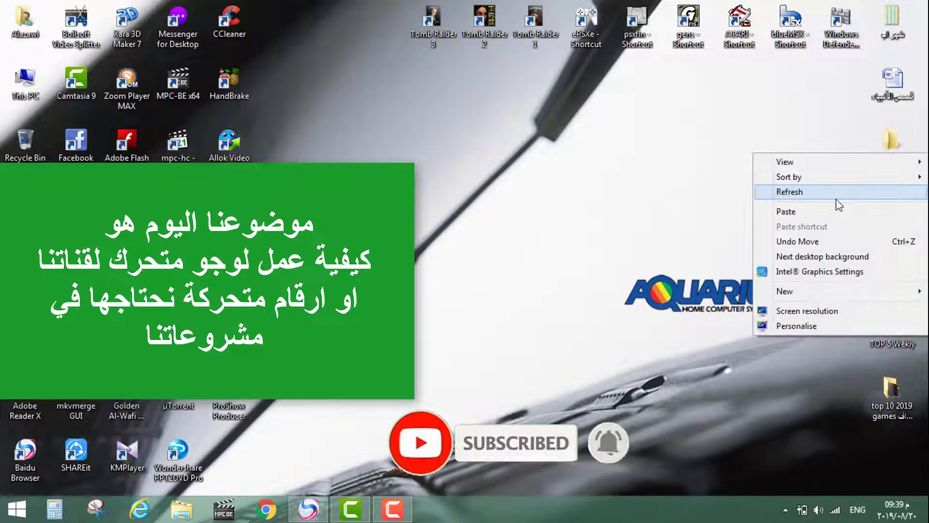
left_click(828, 194)
right_click(597, 156)
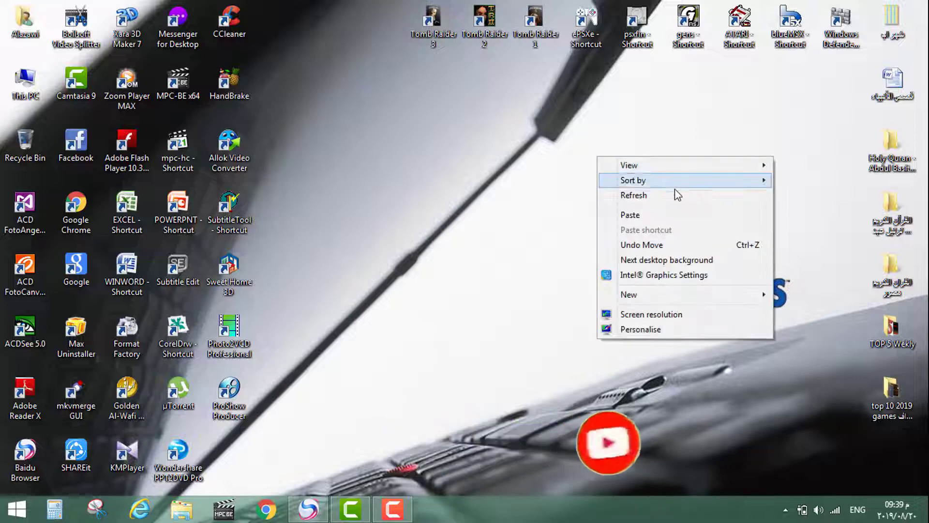
left_click(664, 198)
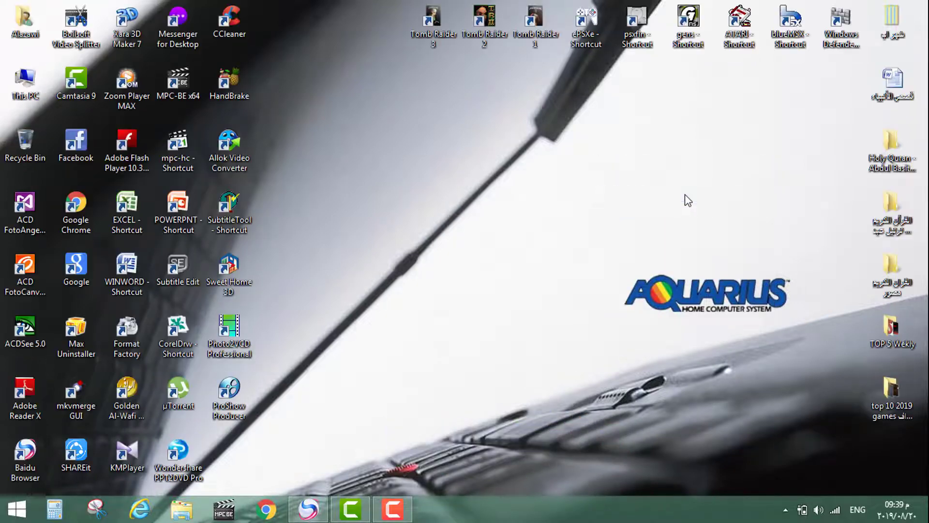
right_click(703, 120)
left_click(770, 153)
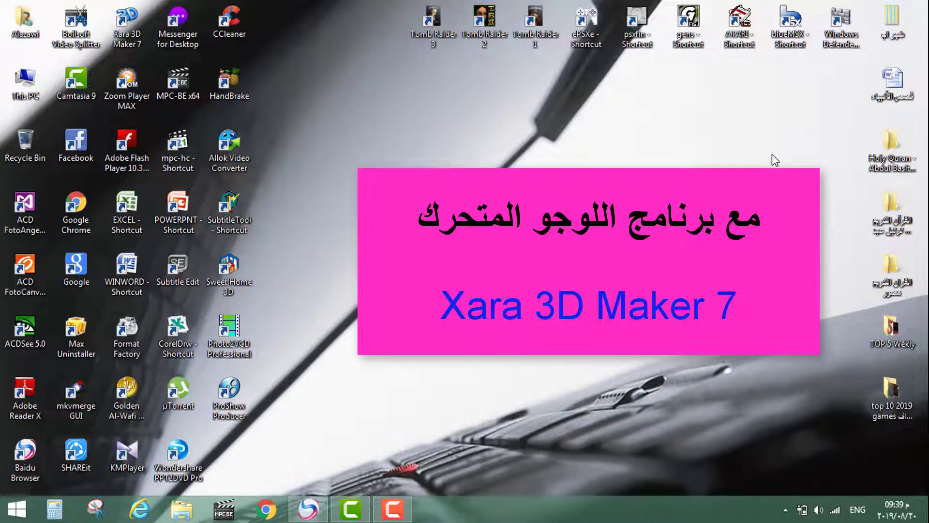
right_click(727, 118)
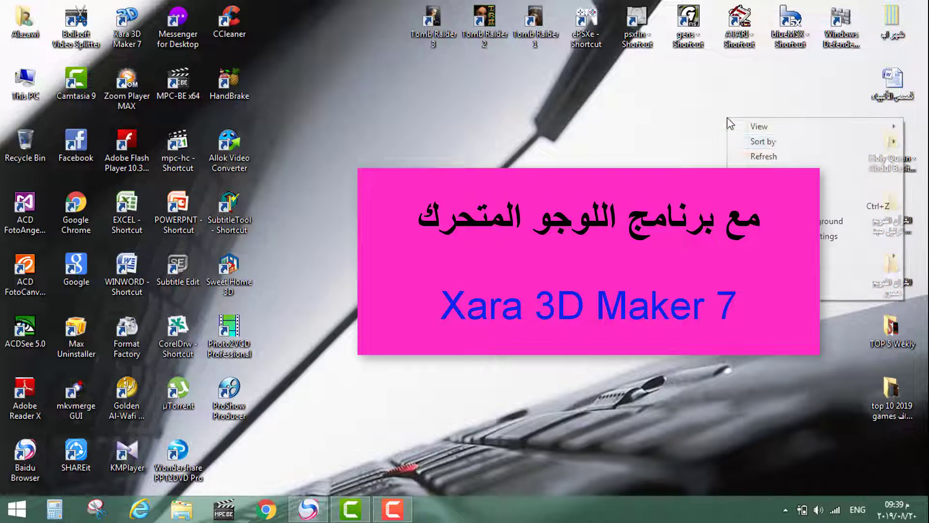
left_click(817, 156)
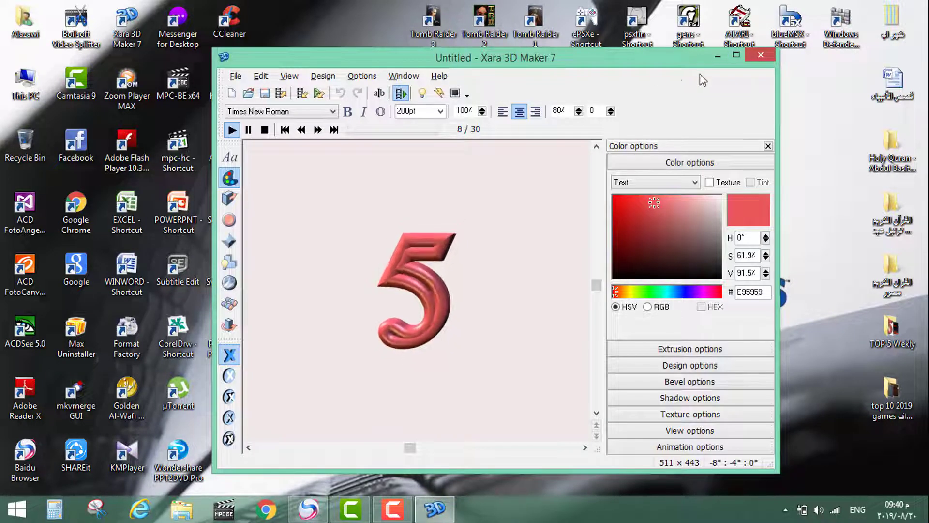
Maximize the Xara 3D Maker window and import the 3Dshadow style from the Static folder onto the number 5.
left_click(736, 55)
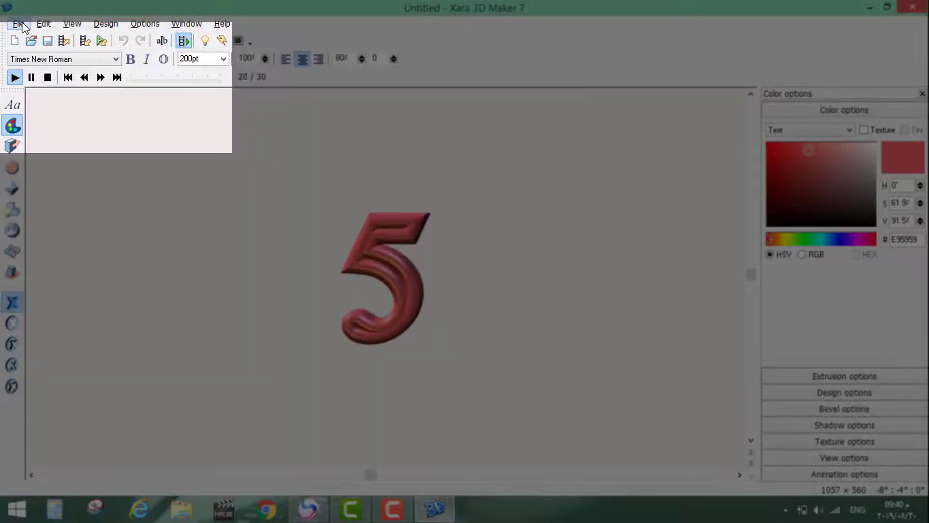
left_click(22, 25)
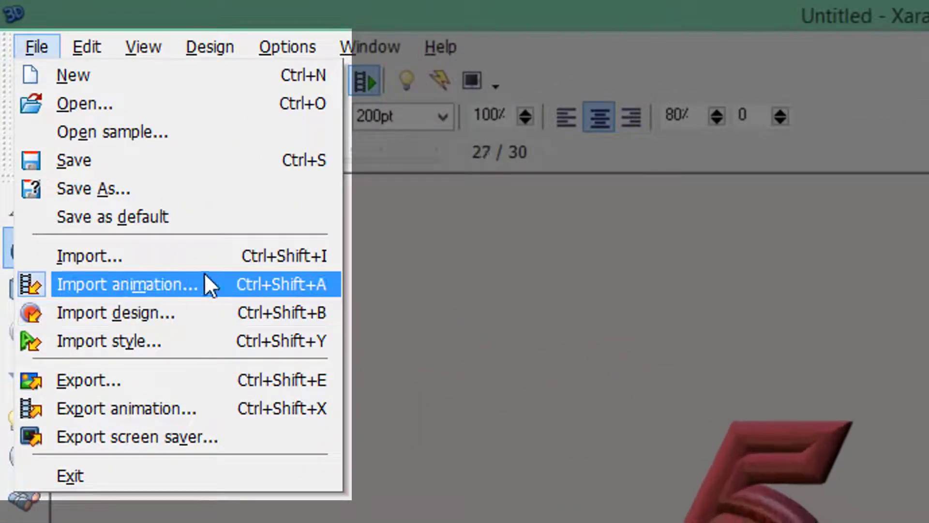
left_click(168, 351)
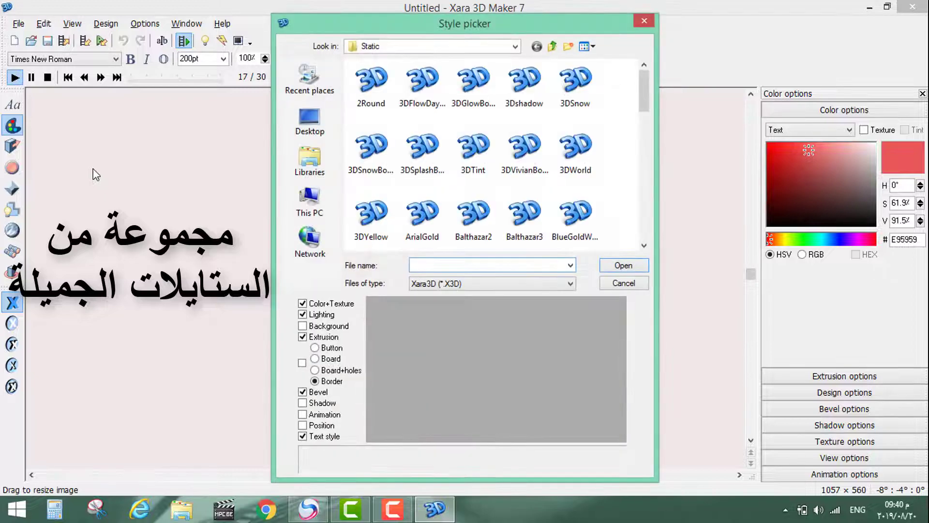
left_click(373, 81)
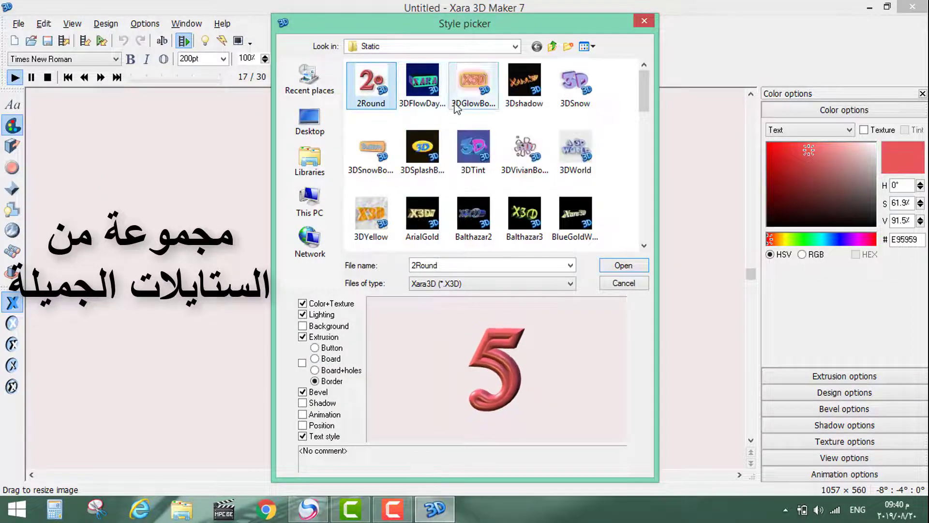
left_click(422, 85)
left_click(460, 92)
left_click(527, 87)
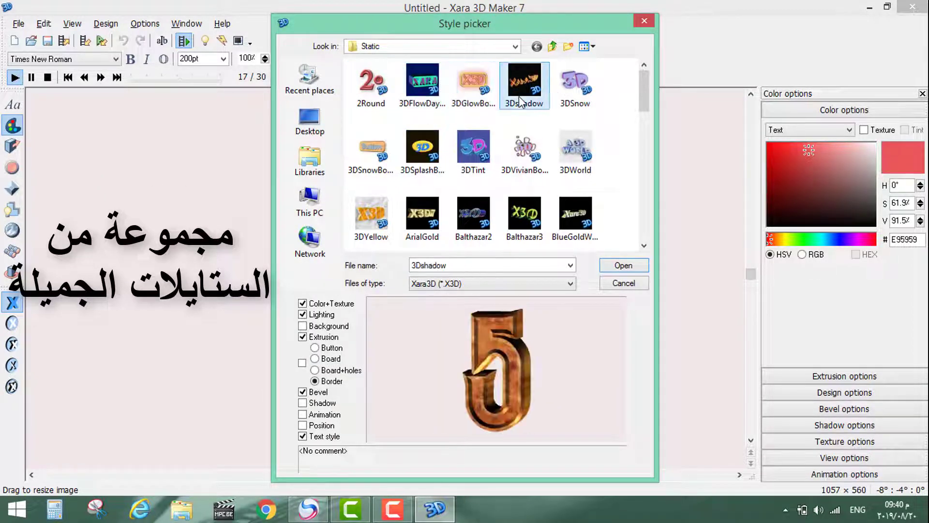
left_click(575, 85)
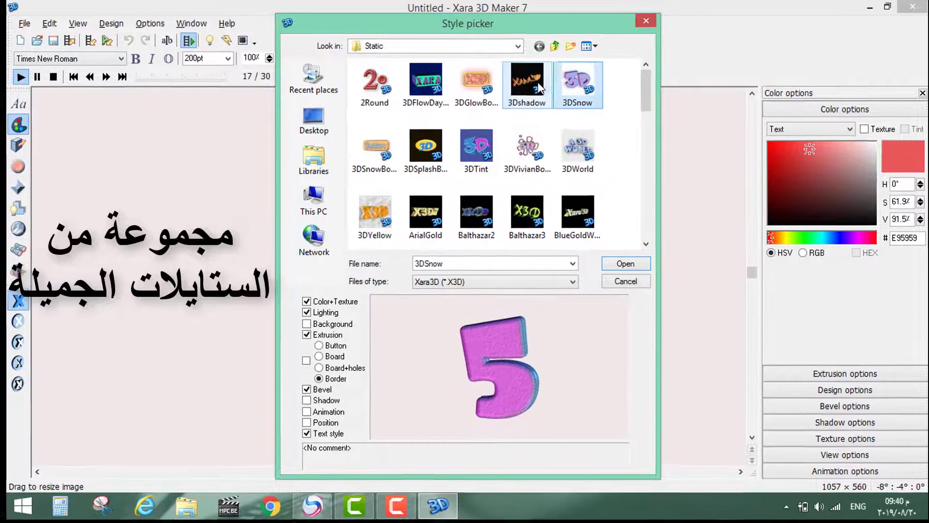
left_click(540, 88)
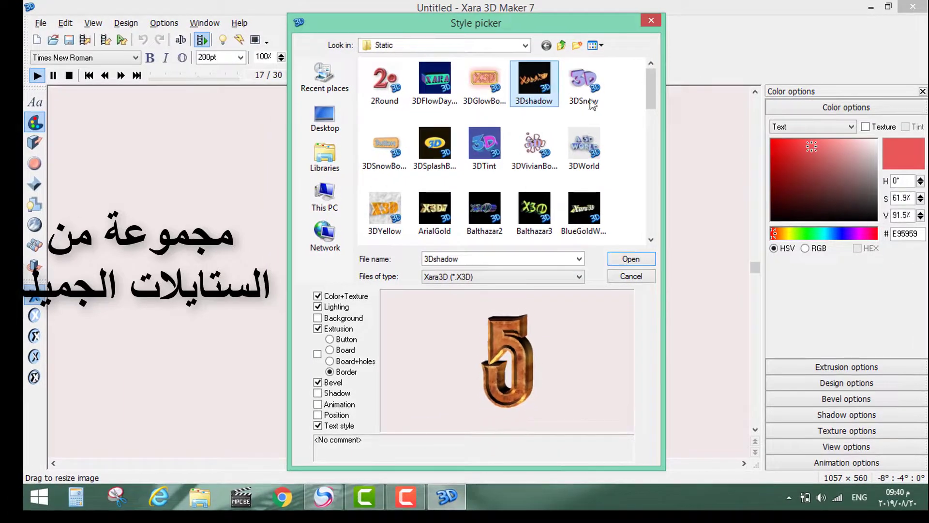
left_click(631, 259)
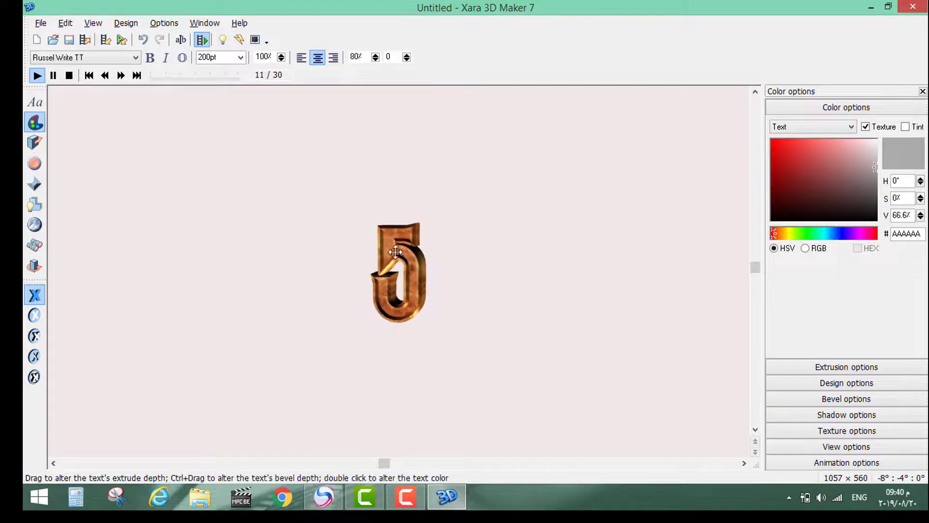
Stop the animation and rotate the 3D number 5 sideways and back to an almost frontal view.
left_click(71, 76)
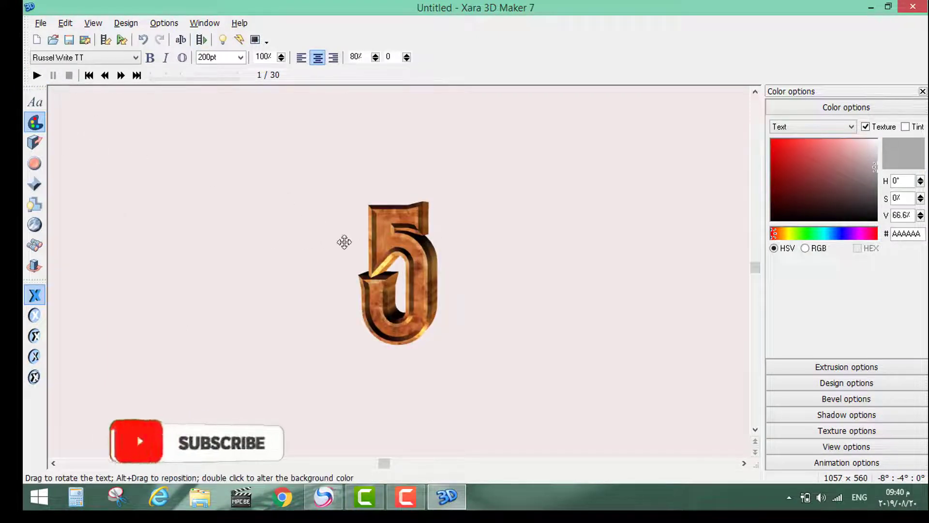
left_click_drag(468, 280, 433, 283)
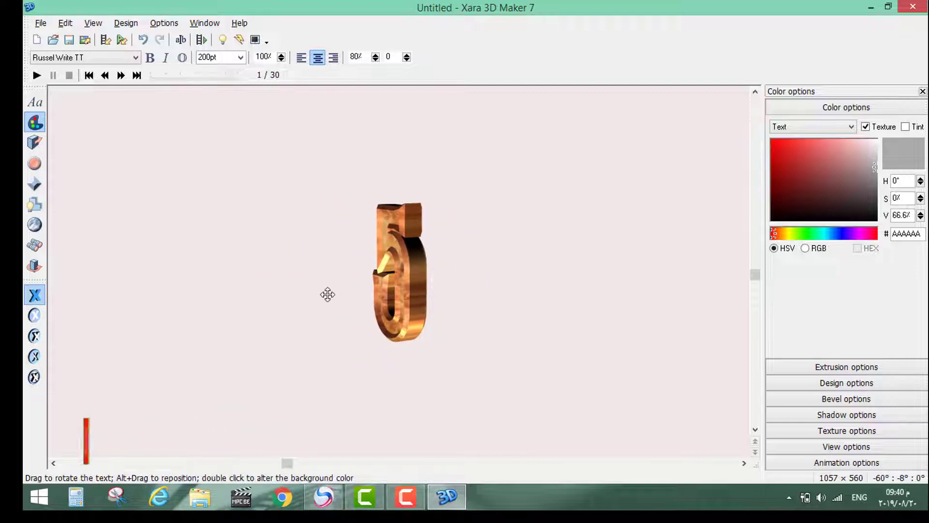
left_click_drag(321, 294, 399, 294)
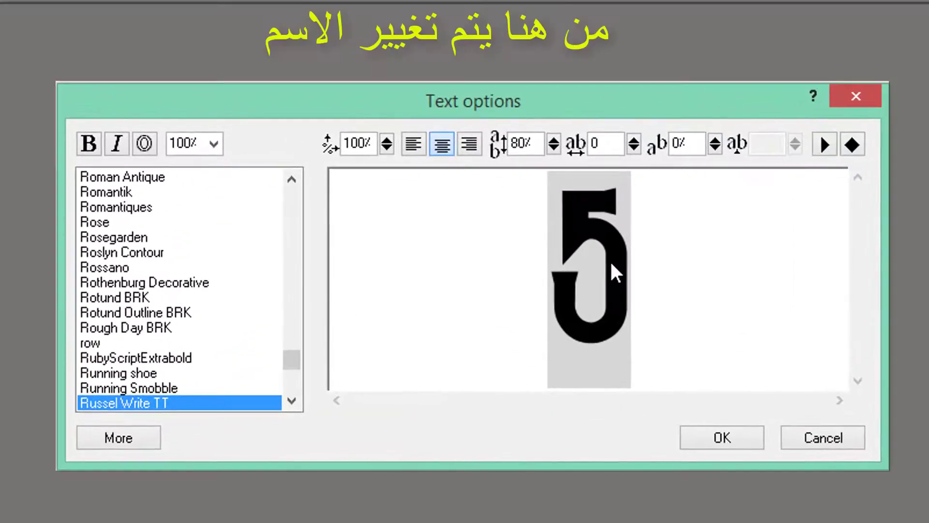
Replace the number 5 with the text "Any Thing" in the text options.
type("An")
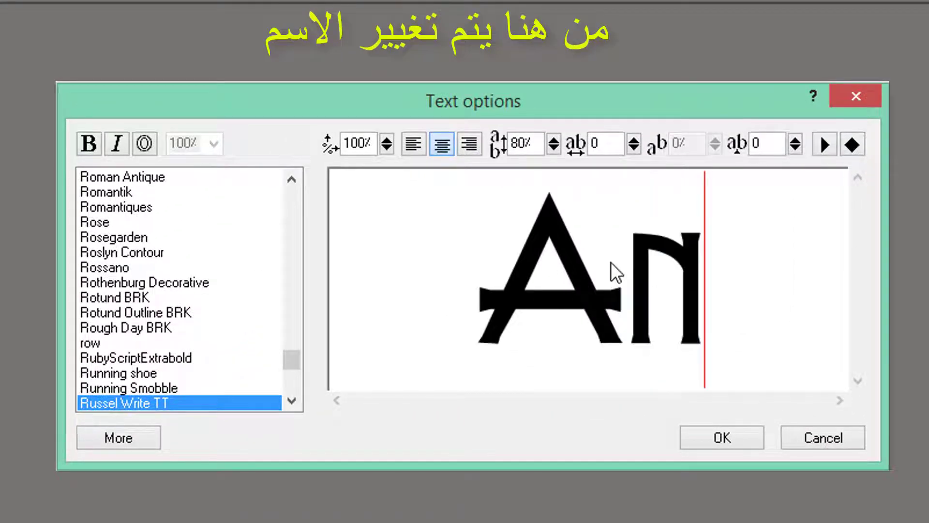
type("y Thin")
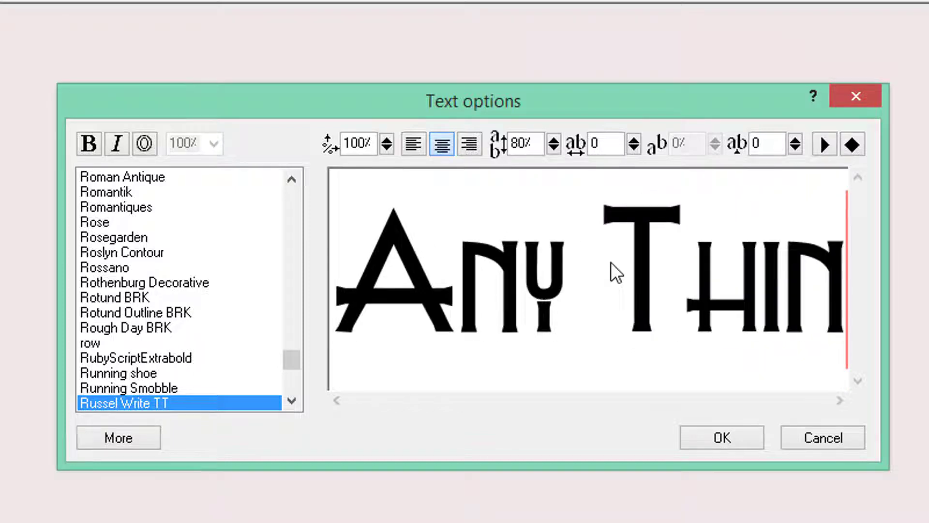
type("g")
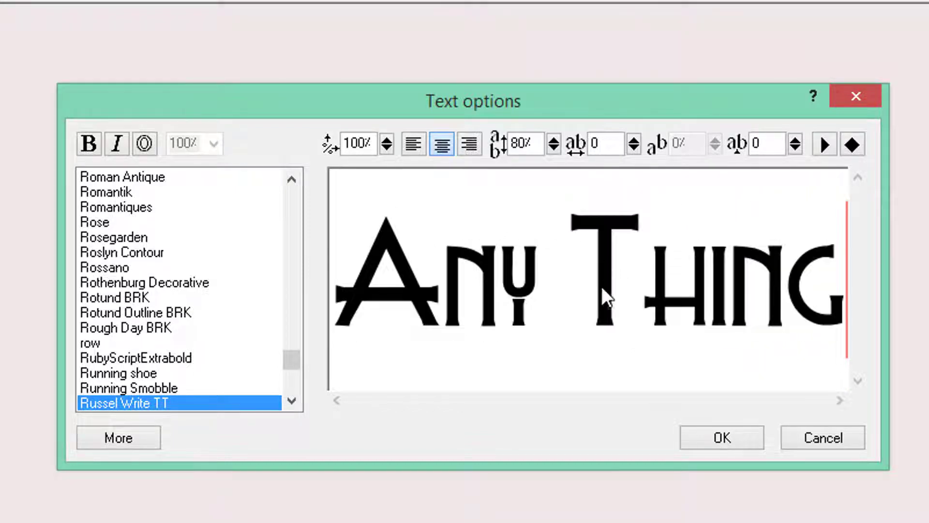
Preview the Any Thing text in the successive fonts from Romantiques to Saved By Zero.
left_click(127, 206)
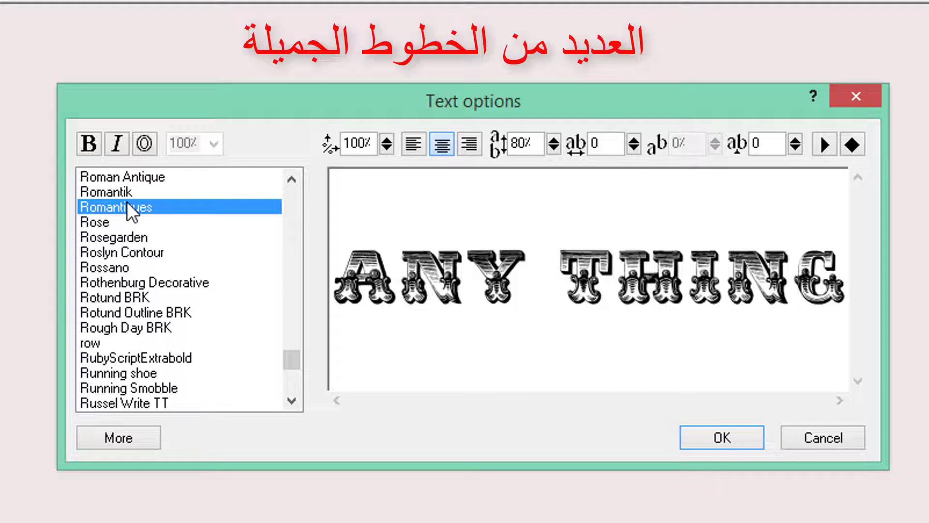
key("Down")
key("Down")
key("Down")
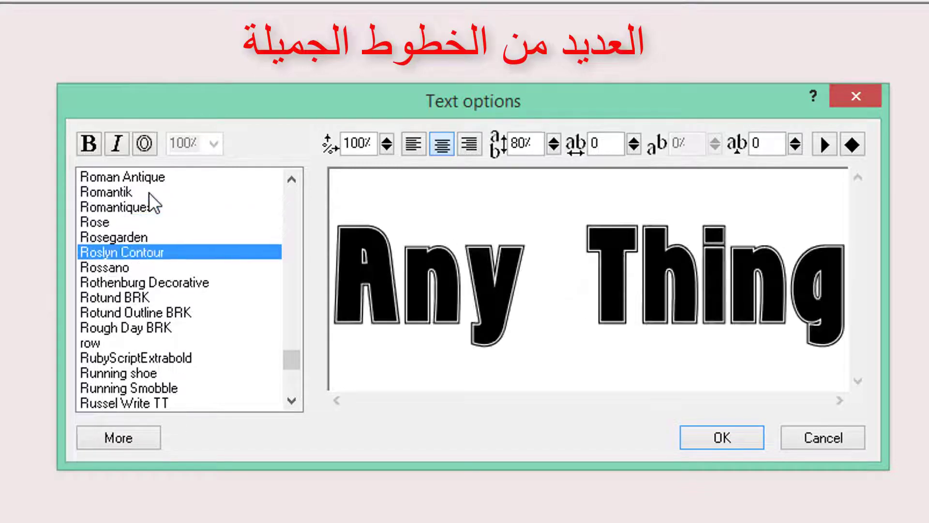
key("Down")
key("Down")
key("Down")
key("Down")
key("Down")
key("Down")
key("Down")
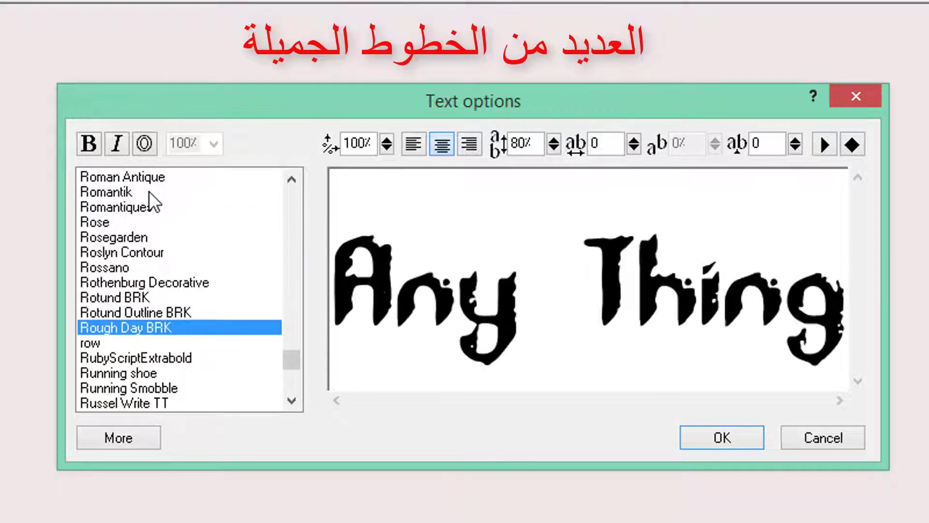
key("Down")
key("Down")
key("Down")
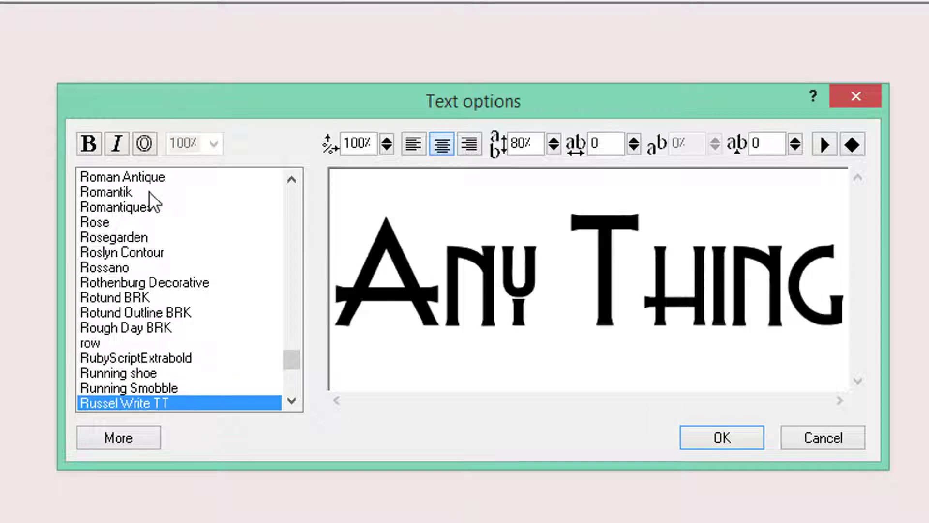
key("Down")
key("Down")
key("Down")
key("Down")
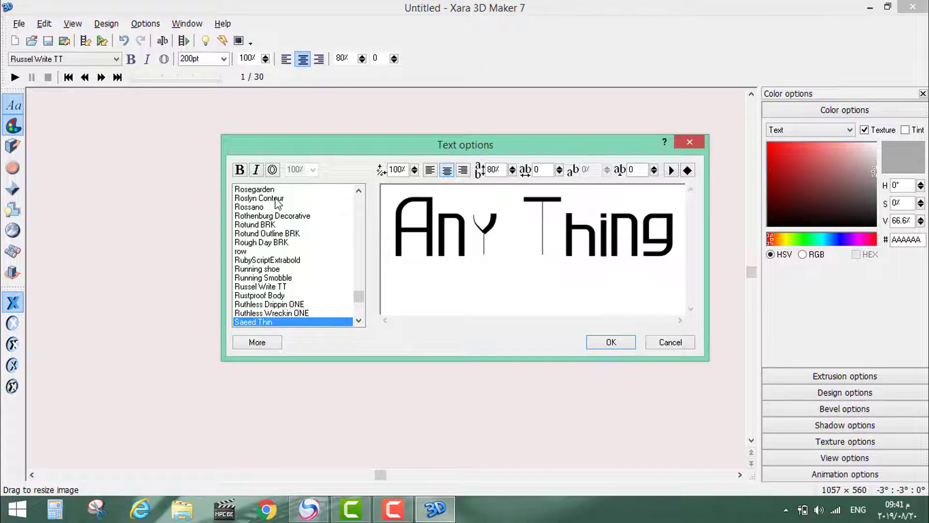
key("Down")
key("Down")
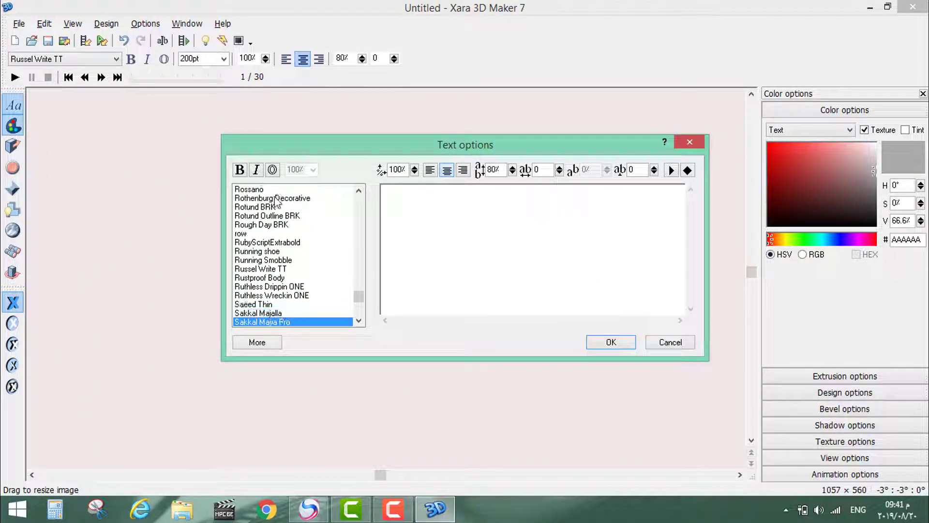
key("Down")
key("Down")
key("Down")
key("Down")
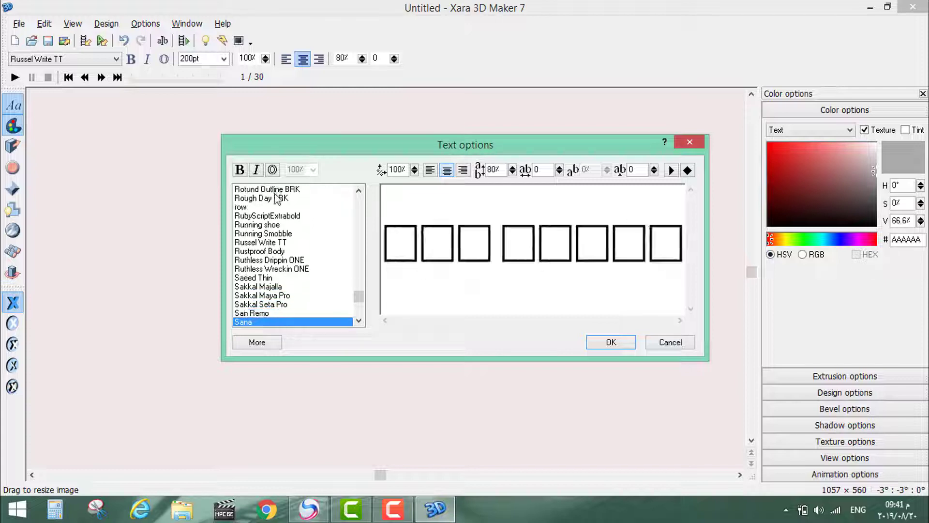
key("Down")
key("Down")
key("Down")
key("Down")
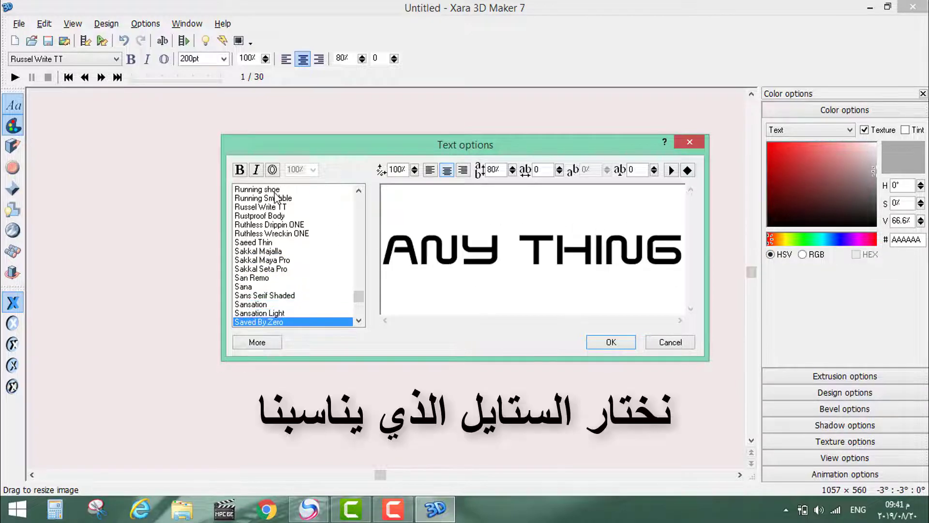
Browse back through the font list to Reeperbahn and apply it in bold to the Any Thing text.
key("Up")
key("Up")
key("Up")
key("Up")
key("Up")
key("Up")
key("Up")
key("Up")
key("Up")
key("Up")
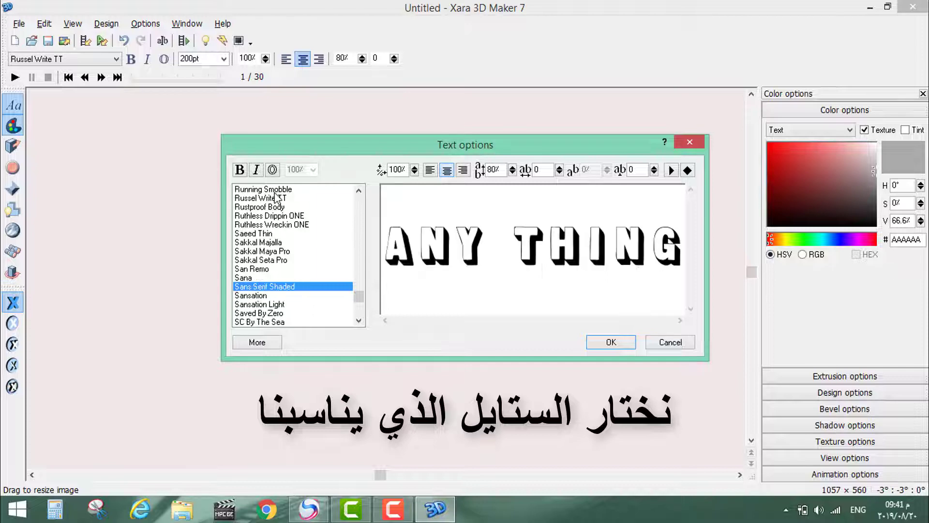
key("Up")
key("Up")
key("Up")
key("Up")
key("Up")
key("Up")
key("Up")
key("Up")
key("Up")
key("Up")
key("Up")
key("Up")
key("Up")
key("Up")
key("Up")
key("Up")
key("Up")
key("Up")
key("Up")
key("Up")
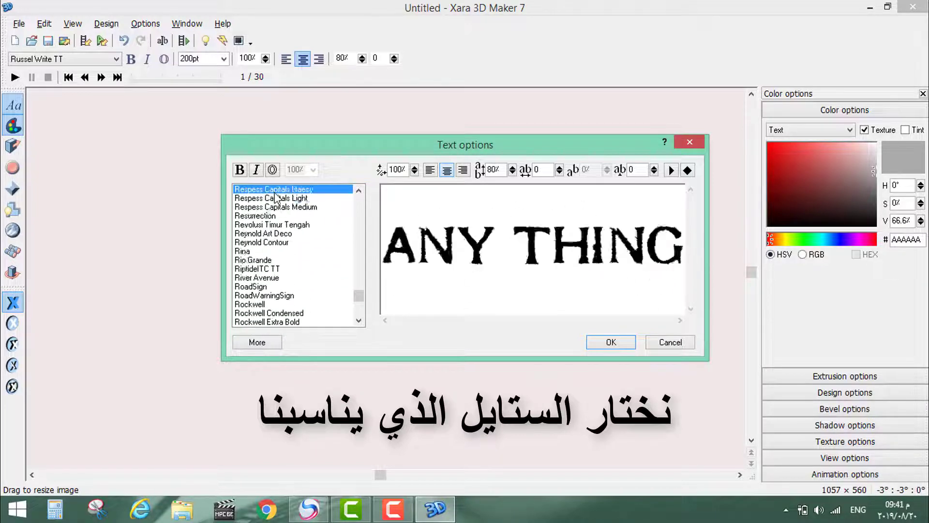
key("Up")
key("Up")
key("Up")
key("Up")
key("Up")
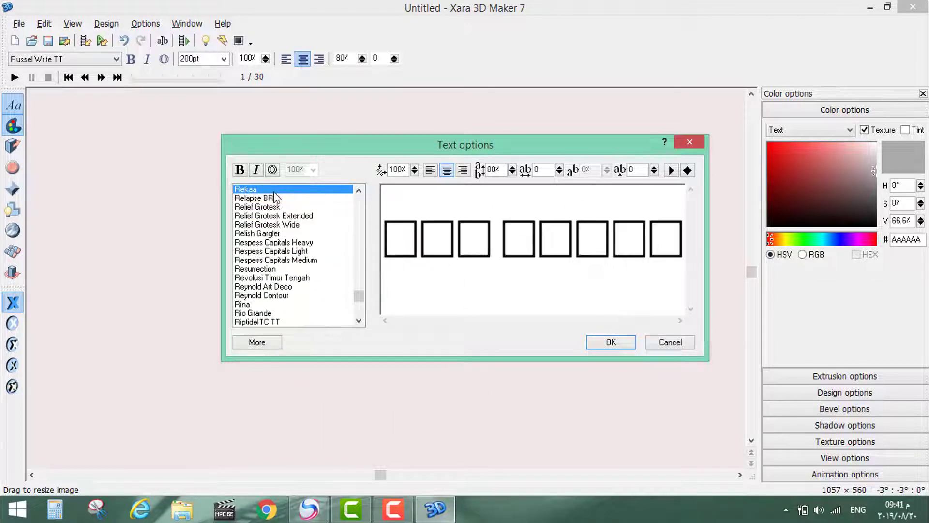
key("Up")
key("Up")
key("Up")
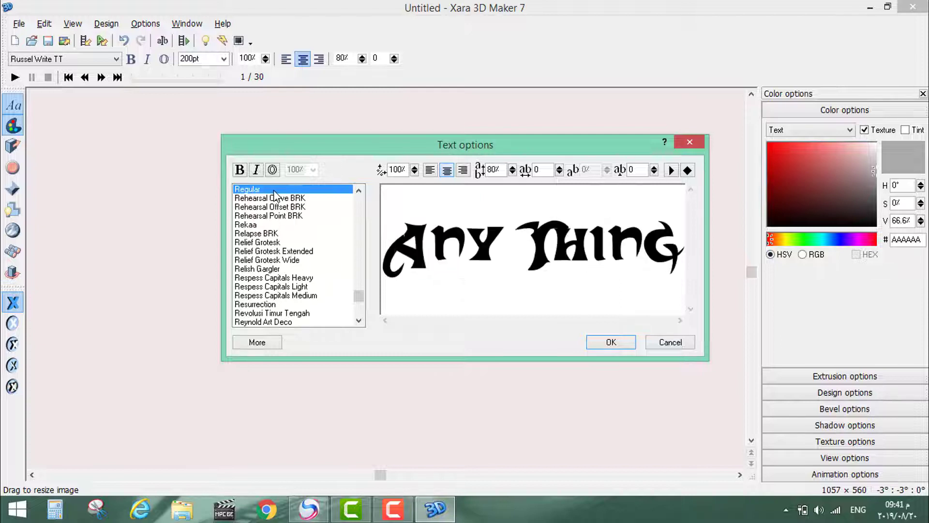
key("Up")
key("Up")
key("Up")
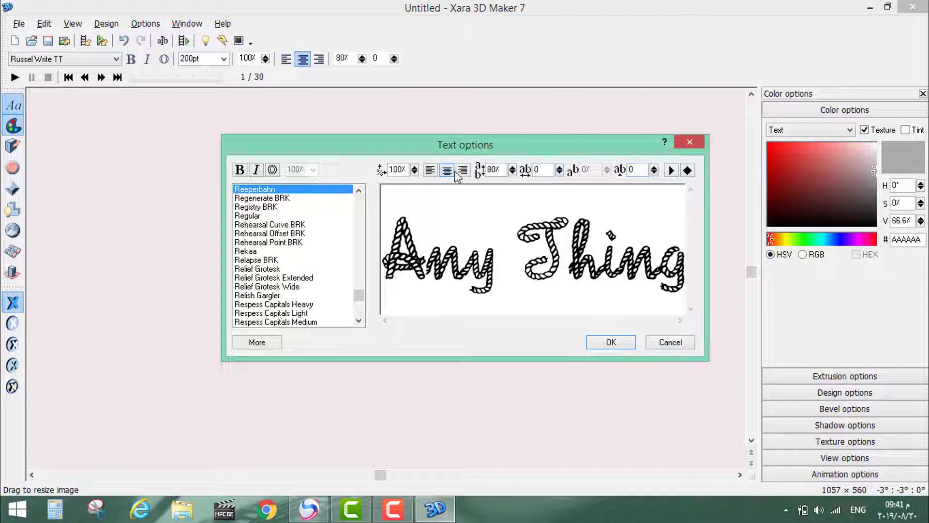
left_click(240, 170)
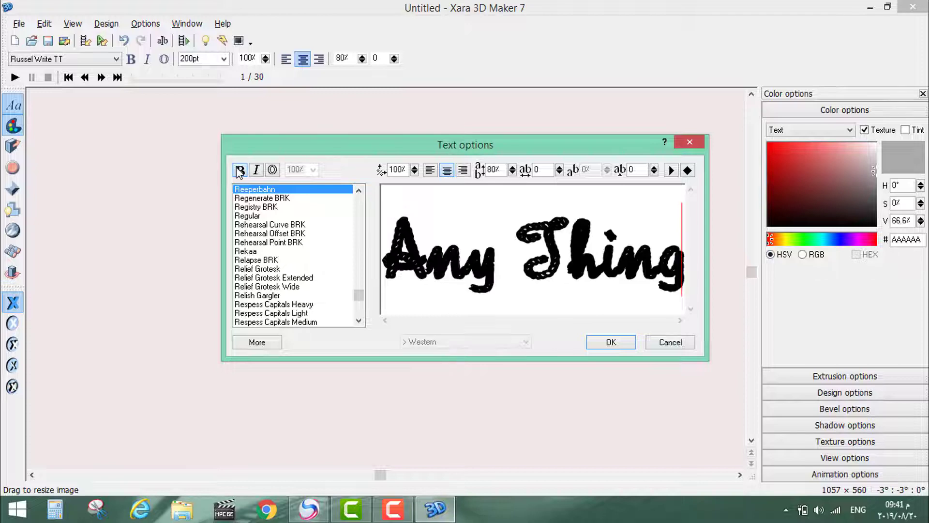
left_click(611, 342)
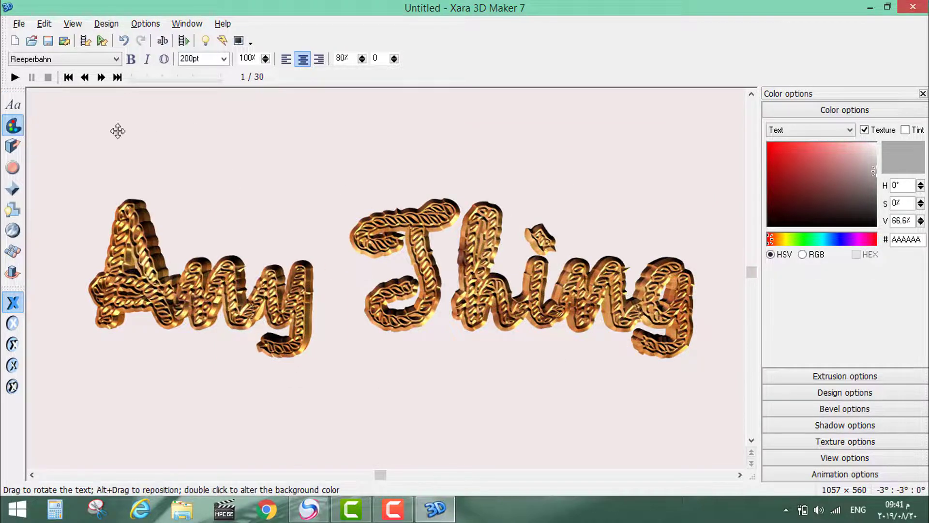
Play the animation of the Any Thing text and stop it.
left_click(16, 78)
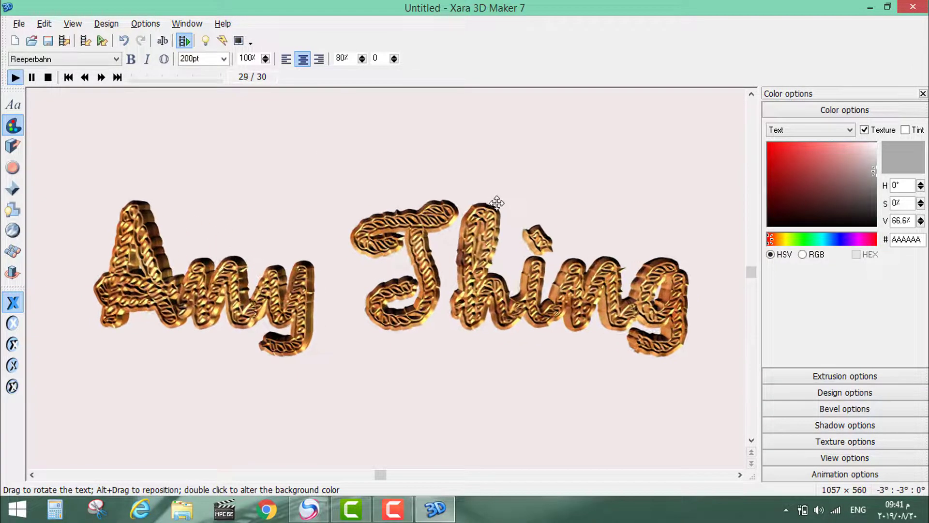
left_click(50, 80)
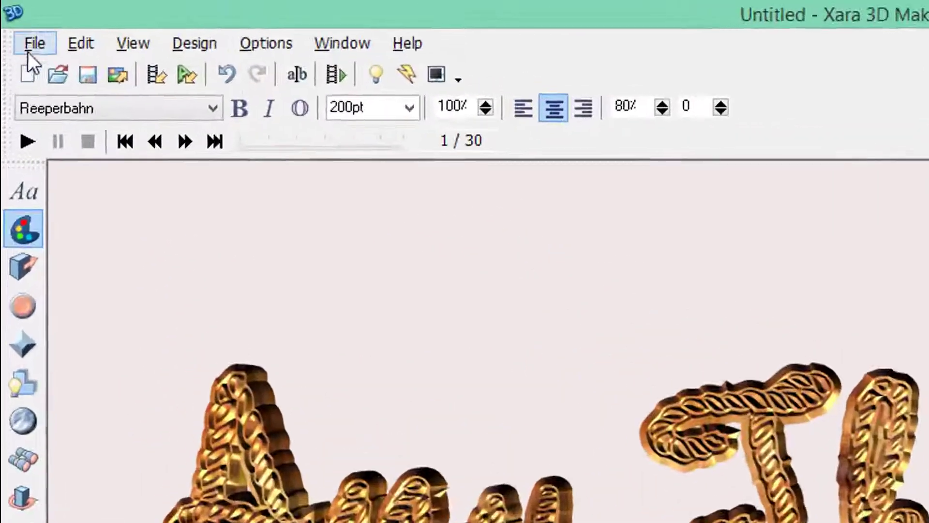
Open the design import picker and preview the Bubbles, Cross, Diamond3, DoubleRing and Heart shapes behind the text.
left_click(15, 23)
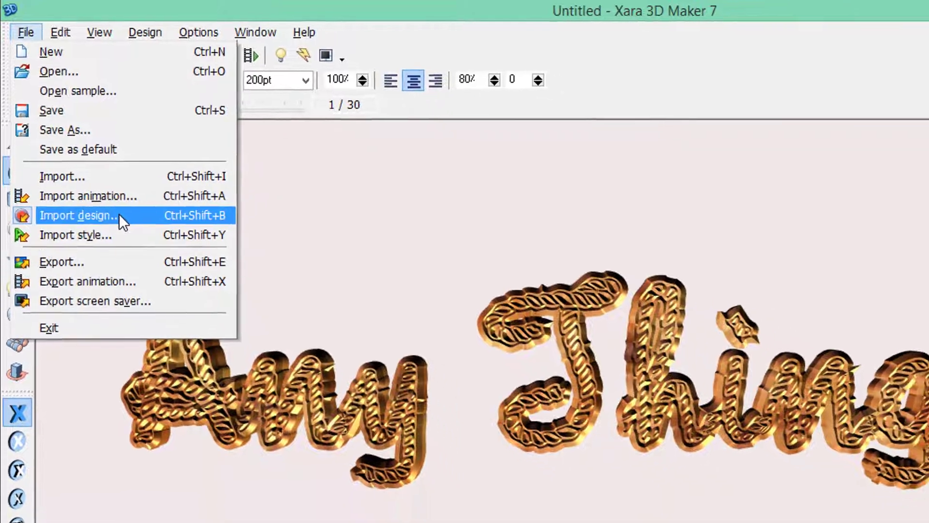
key("Escape")
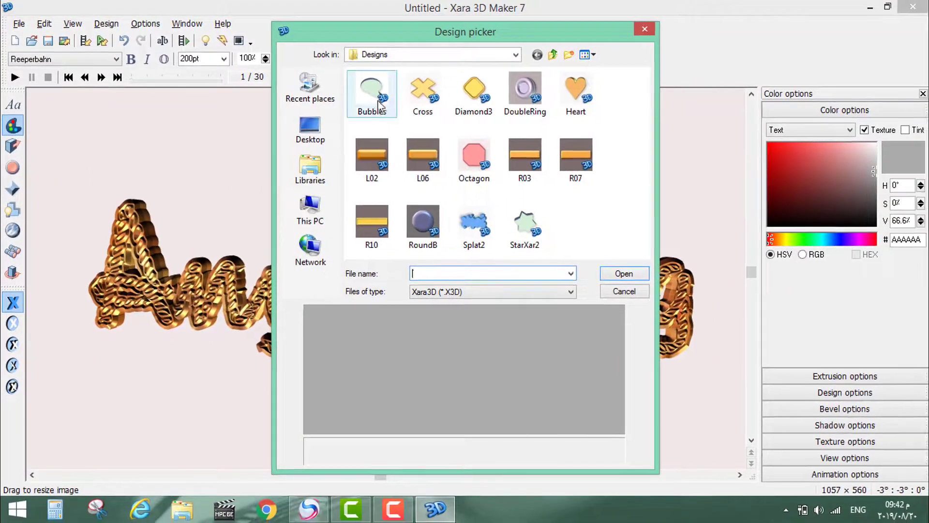
left_click(390, 112)
left_click(427, 105)
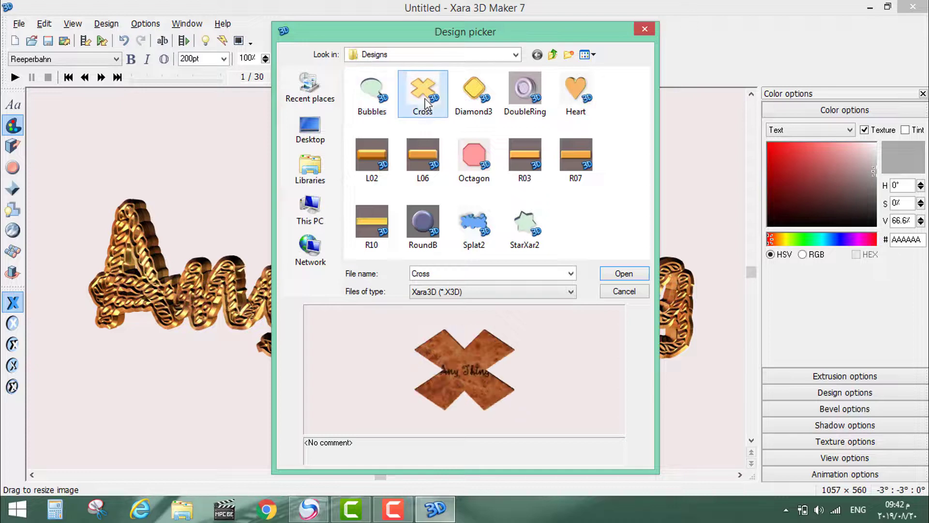
left_click(482, 101)
left_click(522, 91)
left_click(561, 112)
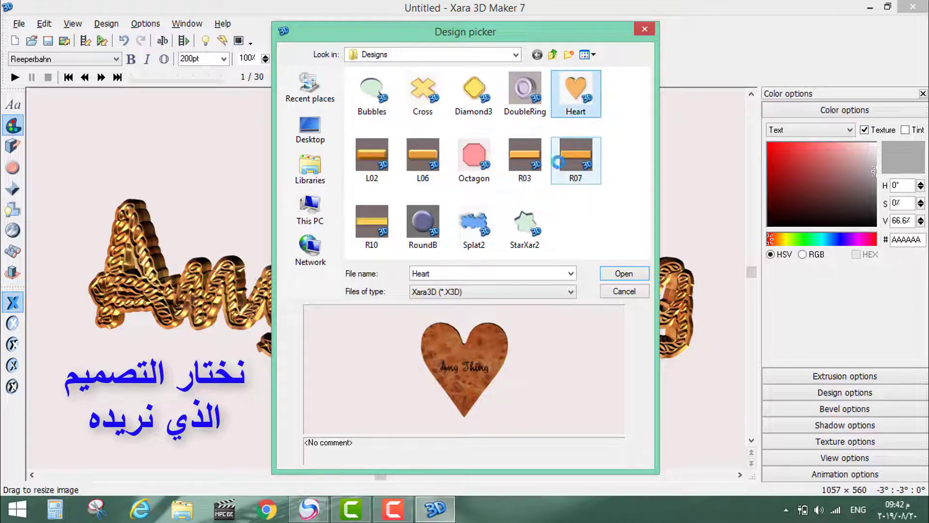
Preview the remaining designs, including R03, Octagon, L06, L02, R10, RoundB, Splat2 and StarXar2, and close the picker without importing one.
left_click(530, 166)
left_click(458, 170)
left_click(423, 156)
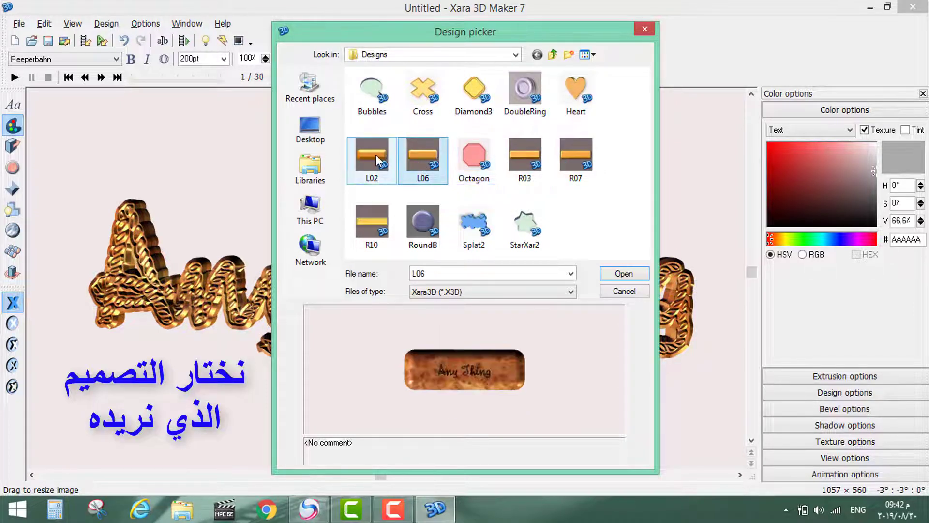
left_click(380, 161)
left_click(366, 231)
left_click(425, 220)
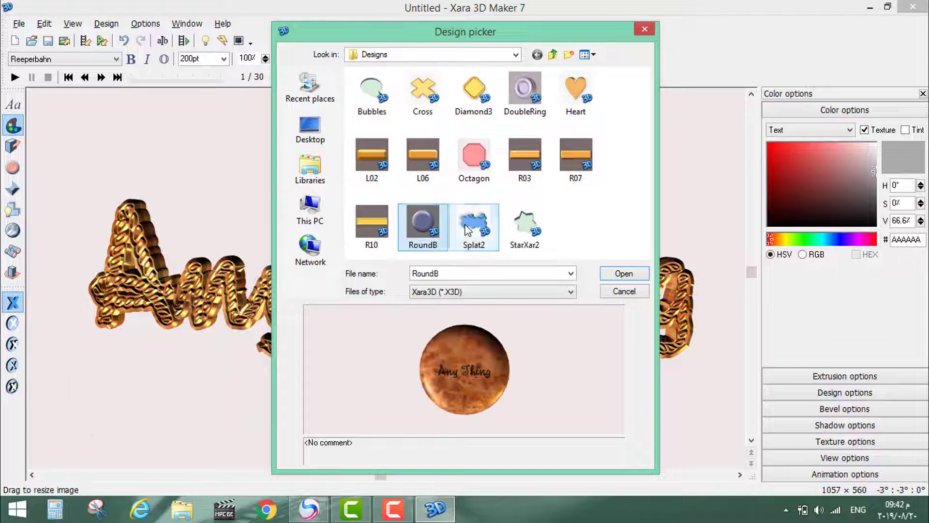
left_click(467, 230)
left_click(521, 233)
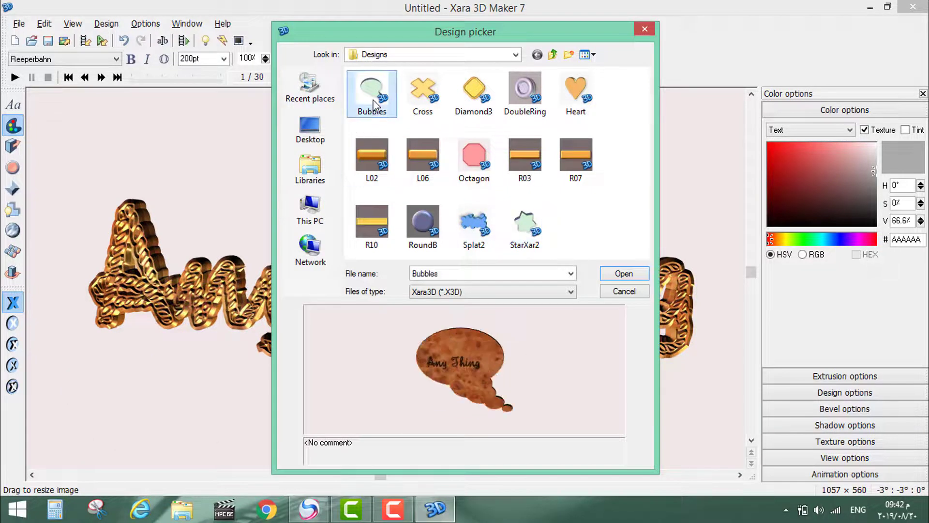
left_click(646, 33)
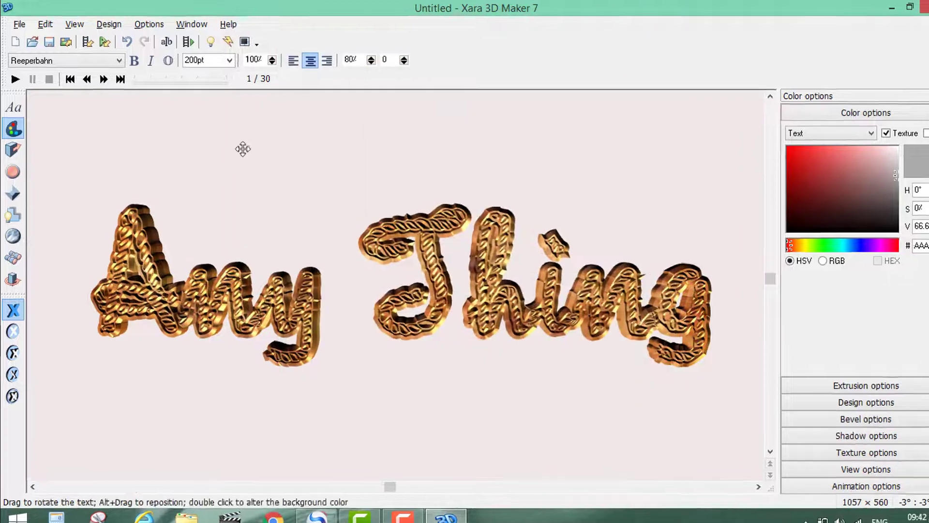
Open the animation import picker and preview AlternateCharsPulsate, AlternateCharsRotate, AlternateCharsRotate2b and AlternateLinesRotate1 on the text.
left_click(48, 57)
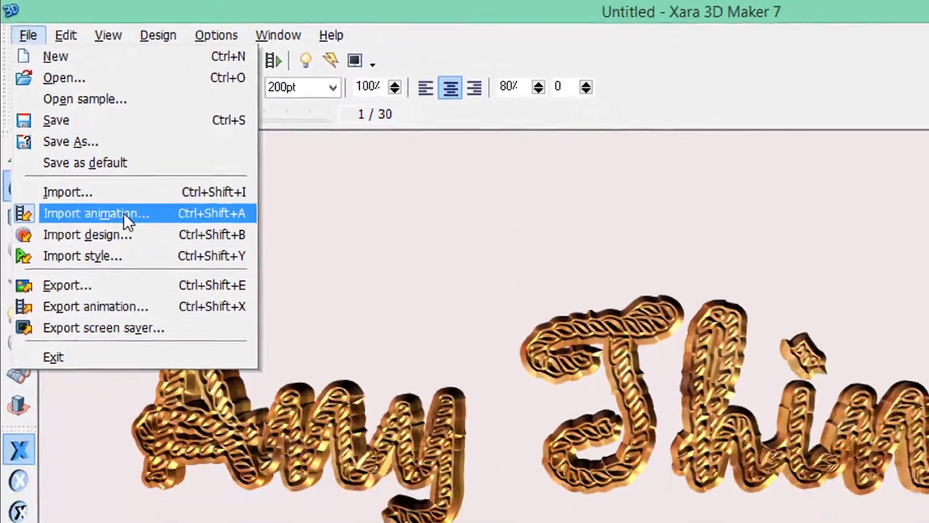
left_click(124, 214)
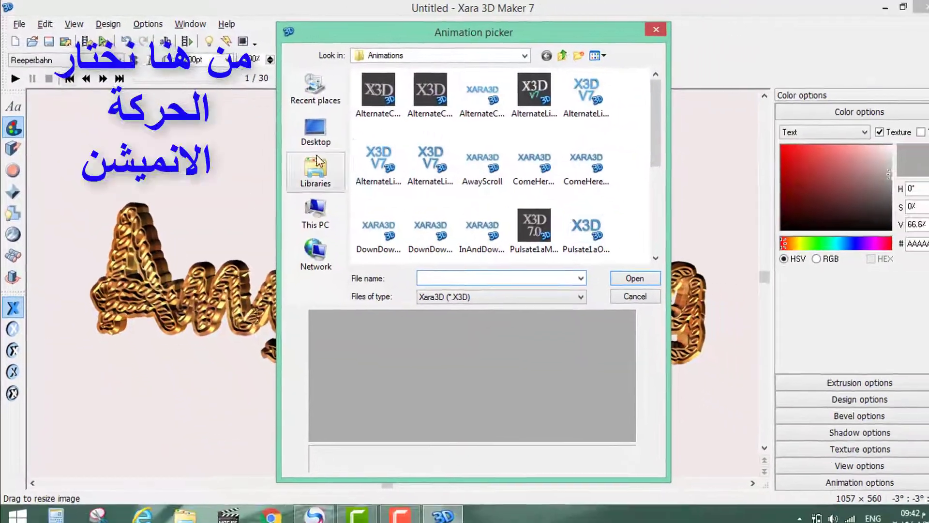
left_click(372, 99)
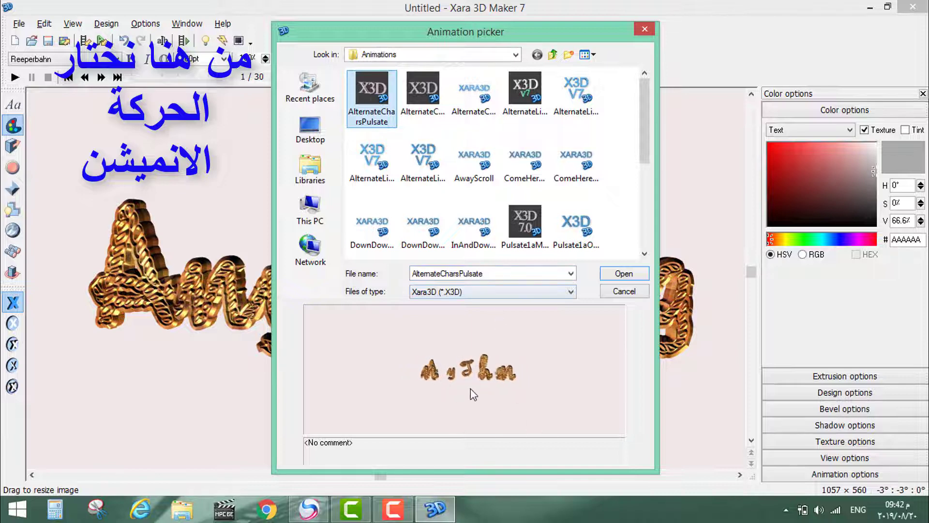
left_click(428, 100)
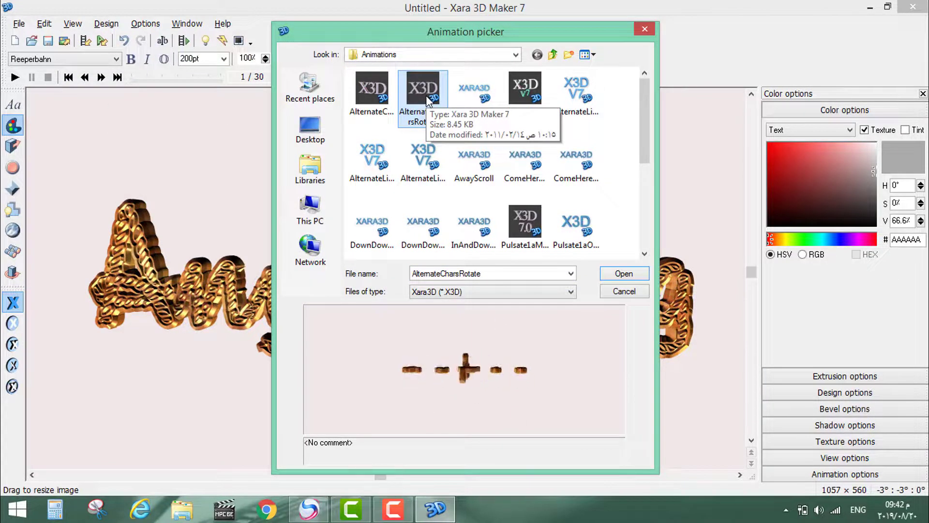
left_click(487, 97)
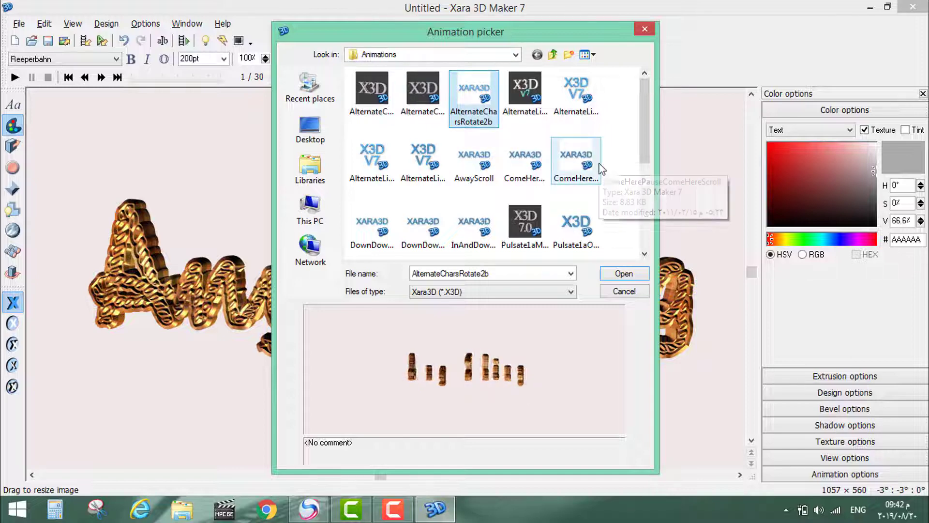
left_click(571, 102)
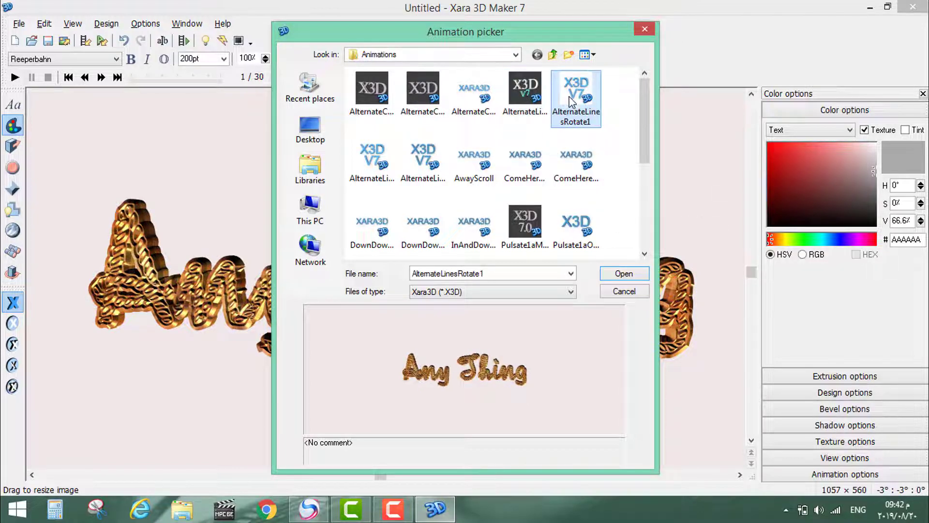
Preview the animations AlternateLinesRotate1b, AlternateLinesSwing1, AwayScroll, ComeHereDownScroll, ComeHerePauseComeHereScroll and DownDown2Scroll on the text.
left_click(373, 160)
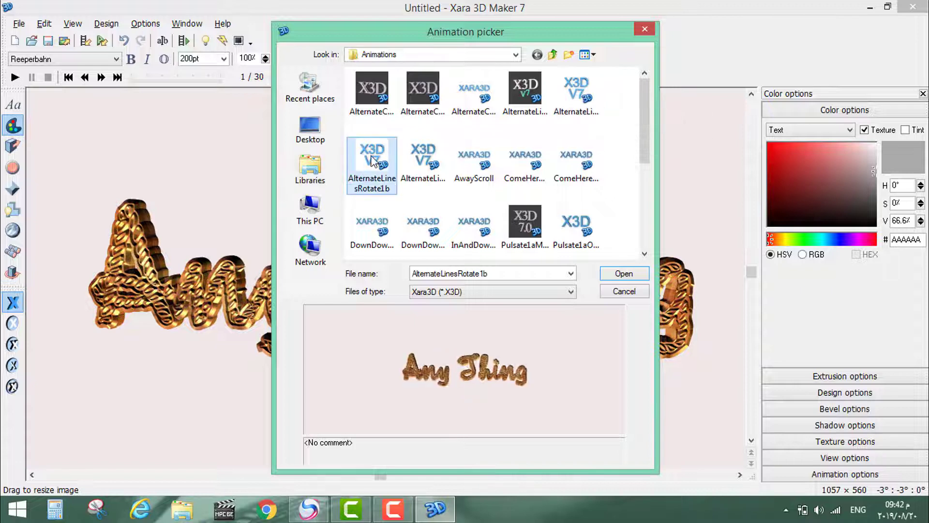
left_click(409, 159)
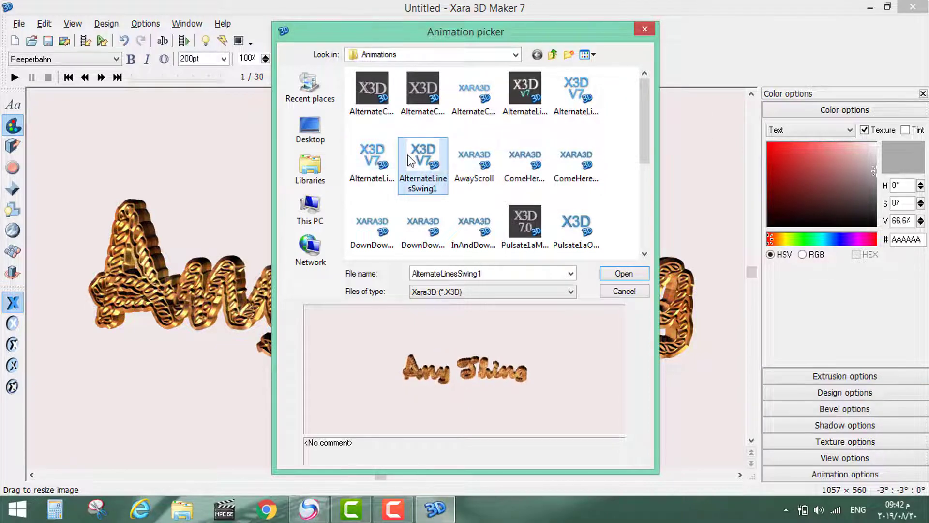
left_click(477, 164)
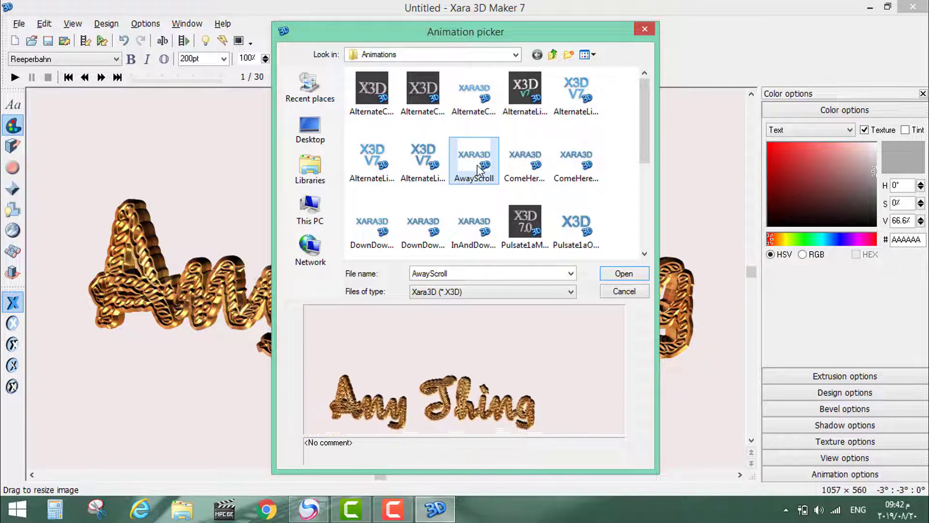
left_click(522, 162)
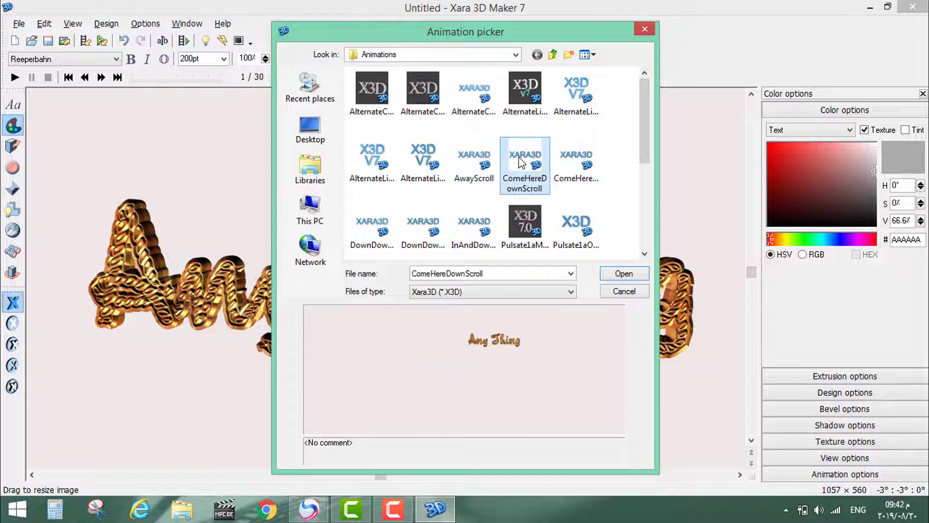
left_click(586, 156)
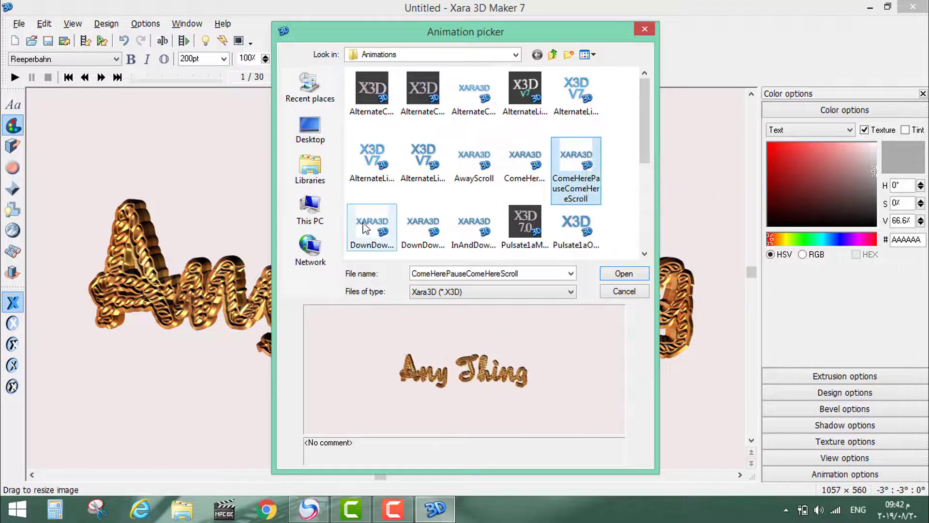
left_click(376, 232)
Preview the animations DownDownScroll, InAndDownScroll, Pulsate1aMultiline, Pulsate1aWave, Pulsate1aWaveGrow, Pulsate2cWave and Pulse2 on the text.
scroll(461, 164, "down", 3)
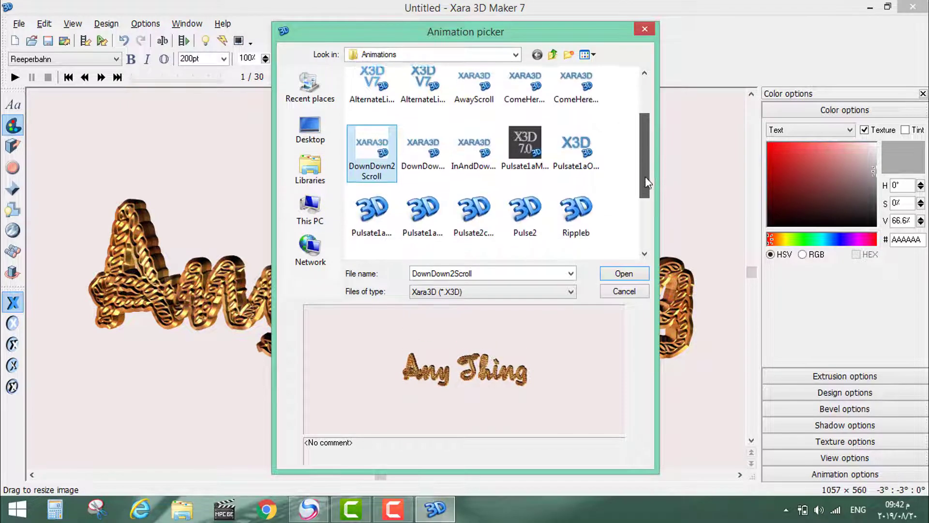
left_click(426, 117)
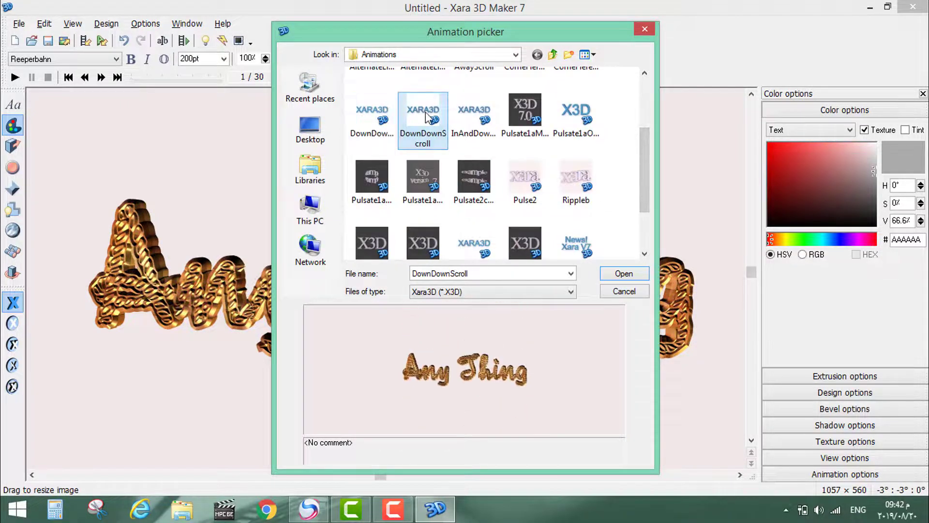
left_click(474, 124)
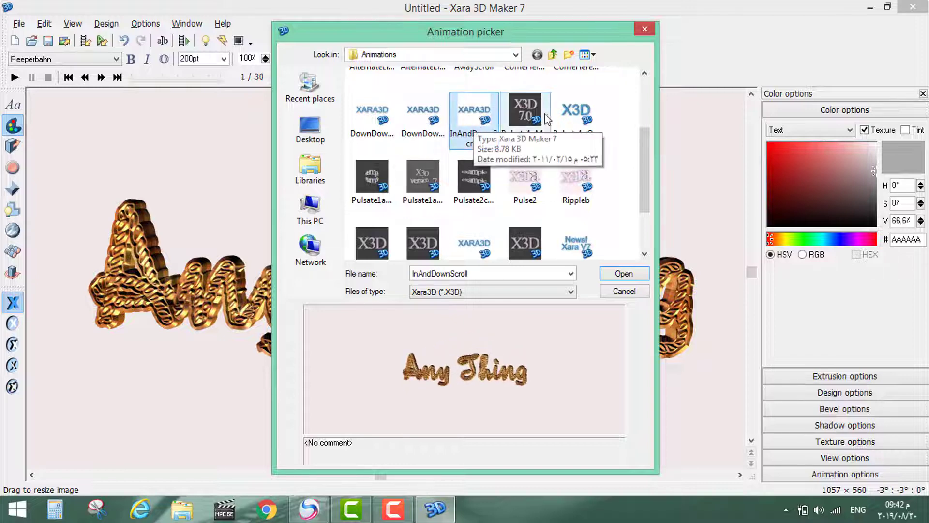
left_click(526, 120)
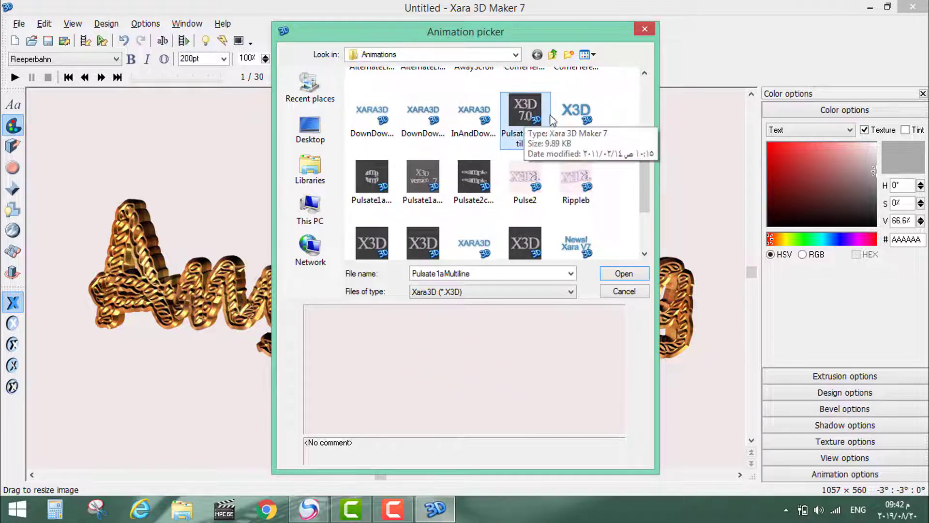
left_click(576, 124)
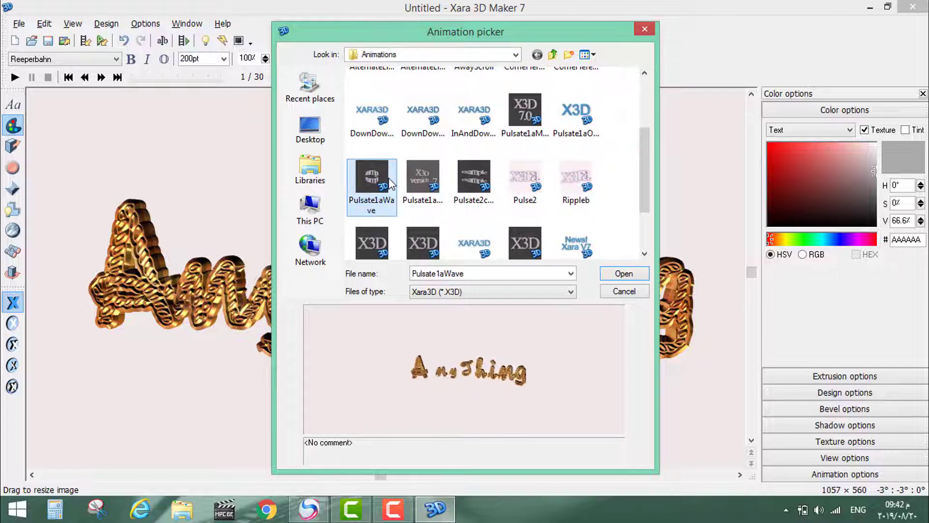
left_click(423, 179)
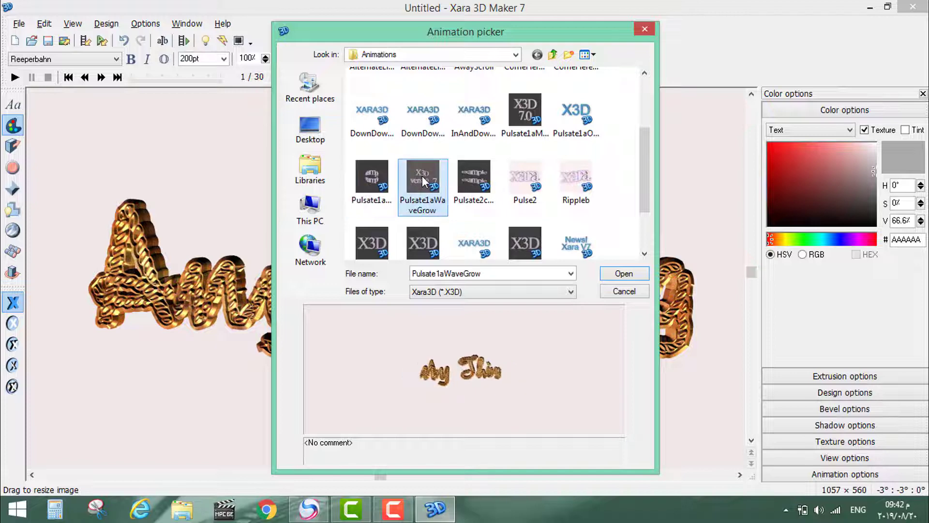
left_click(472, 179)
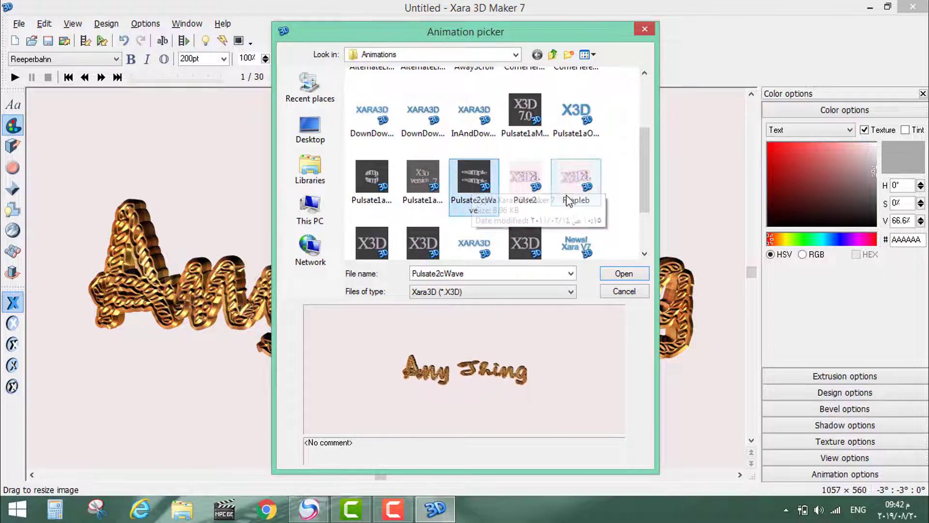
left_click(527, 181)
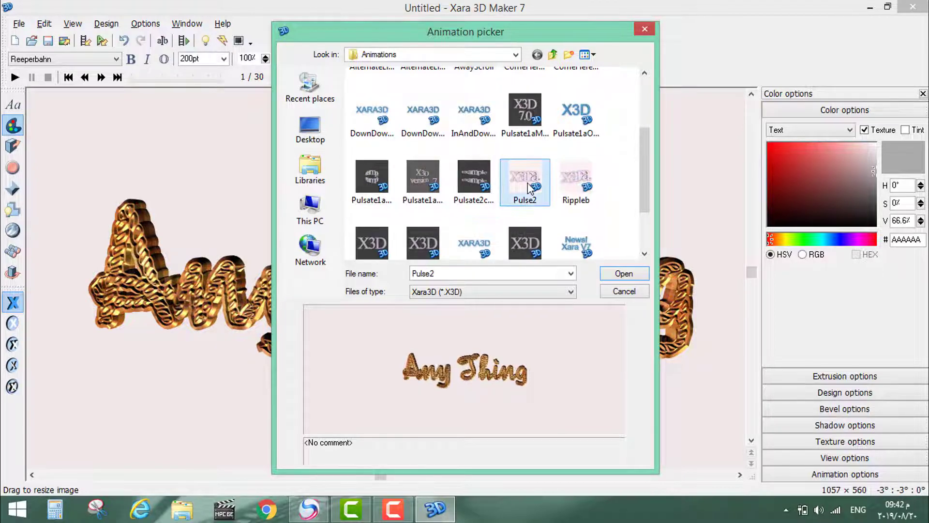
Import the Rippleb animation onto the text, then play it once and stop the playback.
left_click(571, 193)
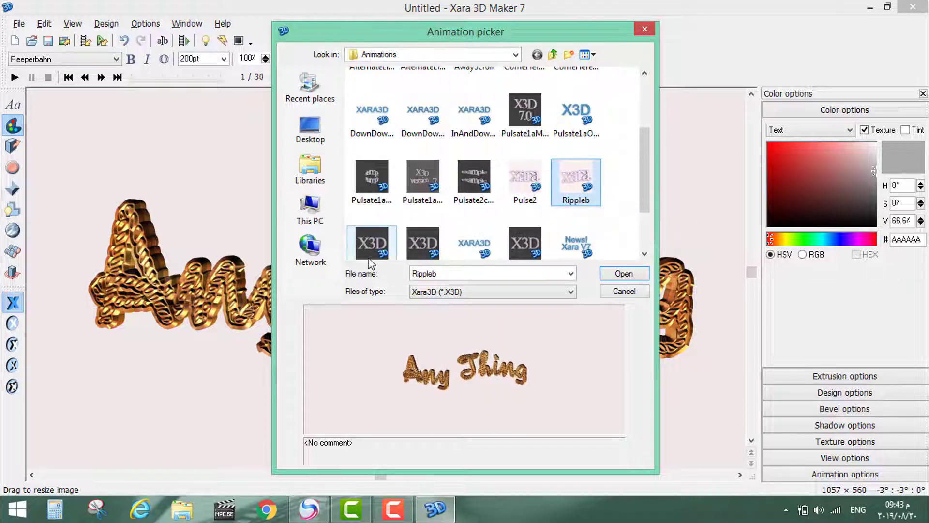
left_click(625, 273)
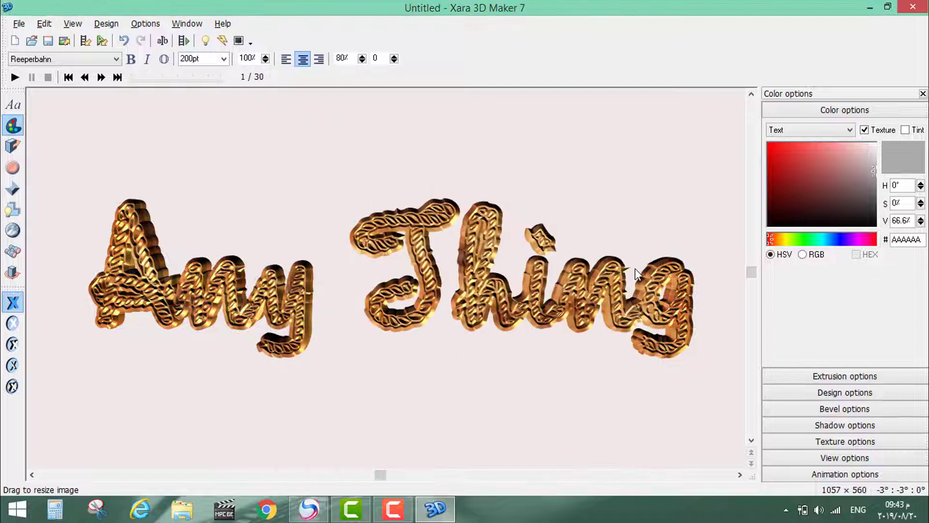
left_click(15, 78)
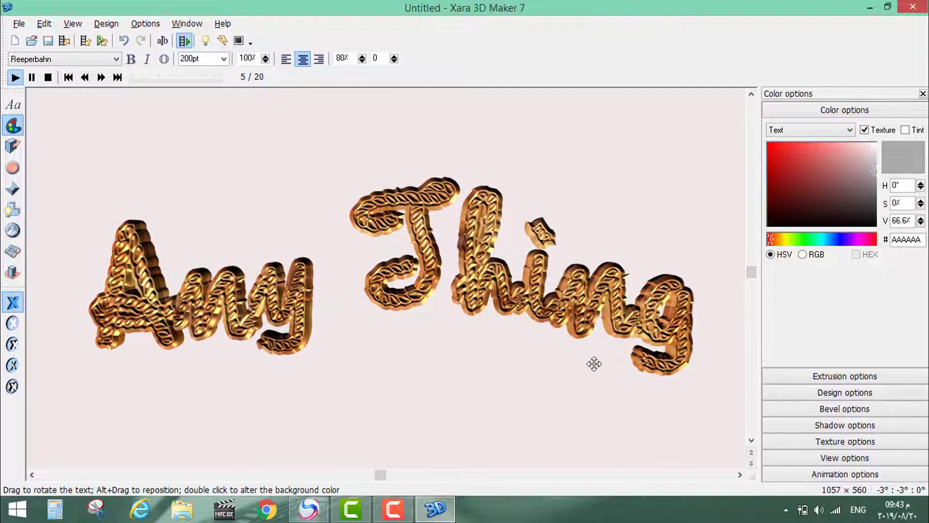
left_click(47, 79)
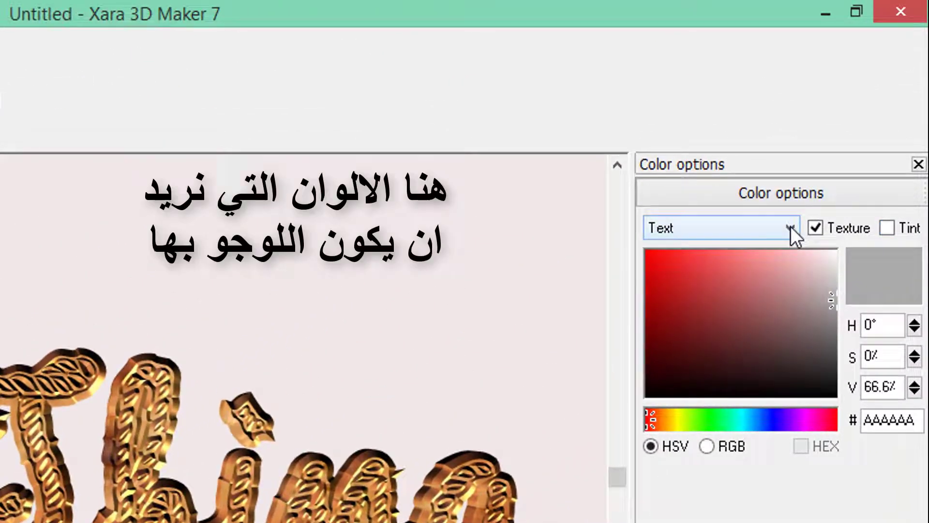
Check which elements can be colored, keep Text as the target, and try green, yellow, magenta and blue hues on it.
left_click(791, 226)
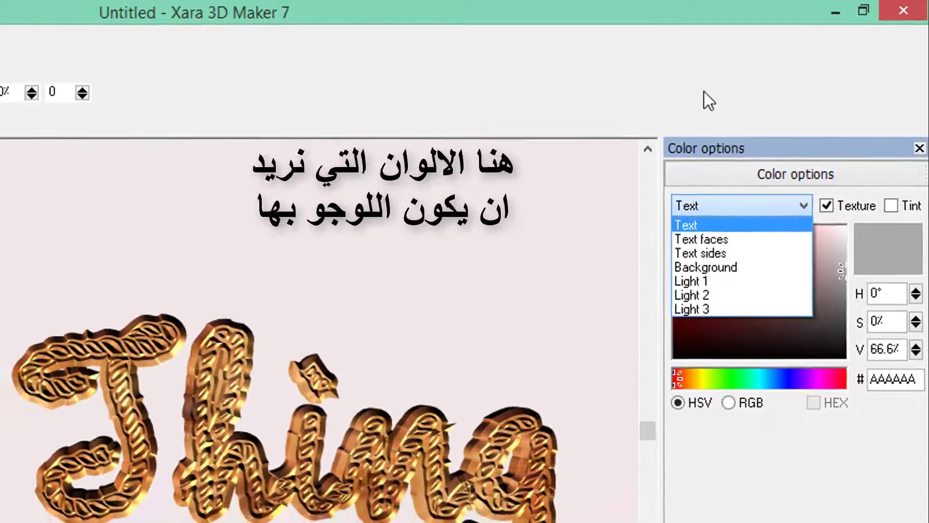
left_click(692, 102)
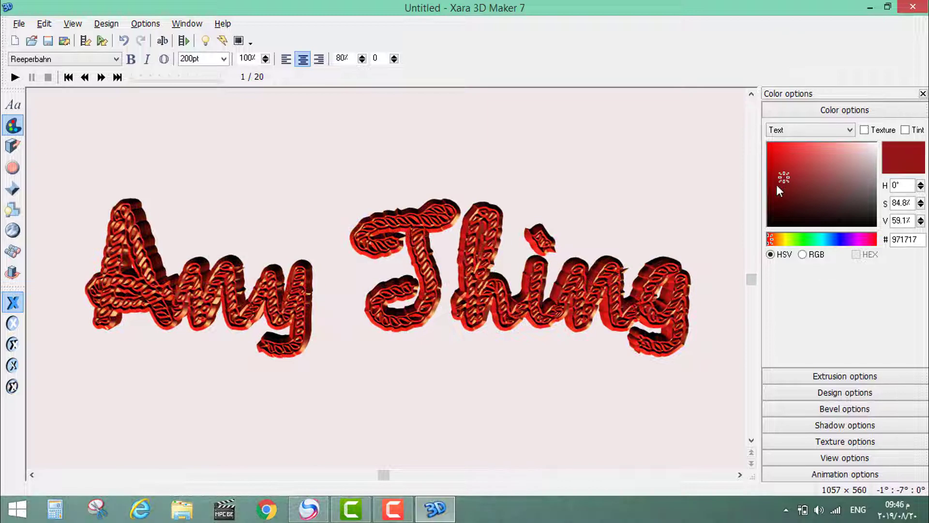
left_click(802, 239)
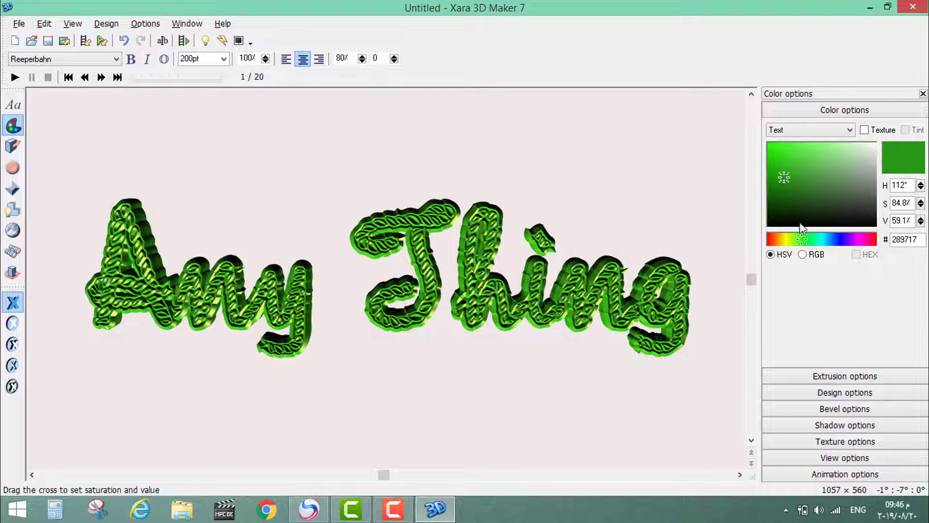
left_click(783, 243)
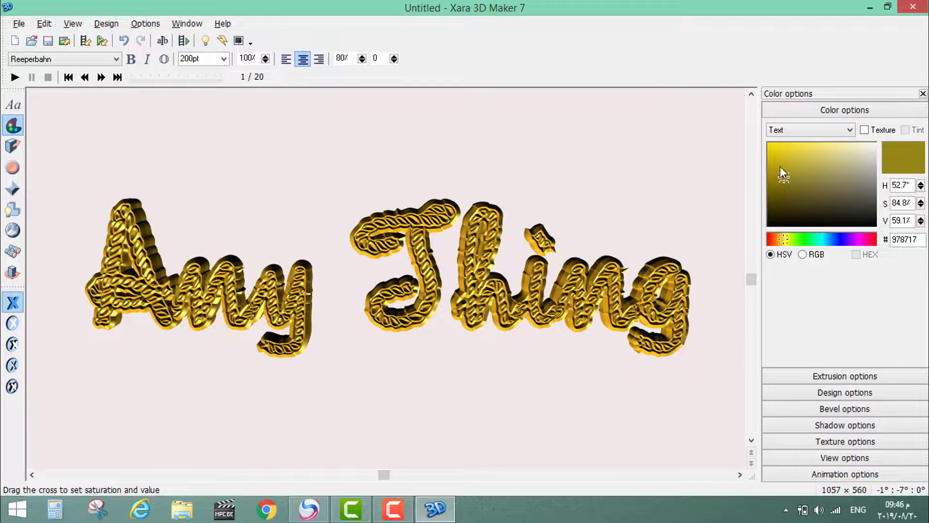
left_click(866, 240)
left_click(840, 240)
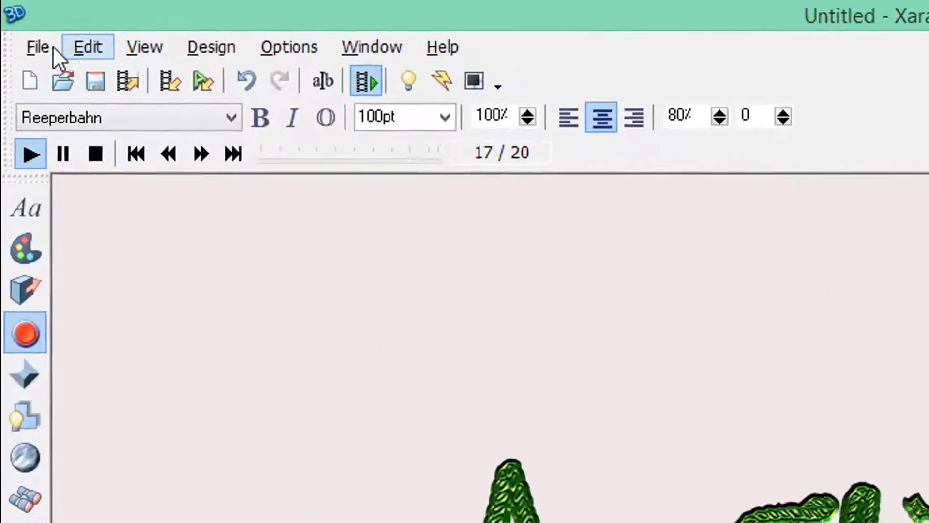
Export the animation to the Desktop as a GIF named 123 with current window size, 16 colors and transparency.
left_click(27, 35)
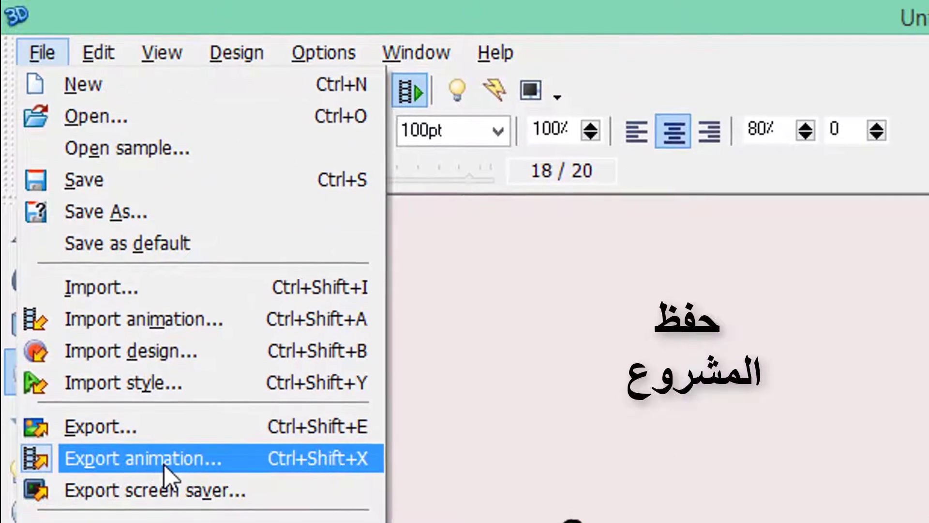
left_click(145, 462)
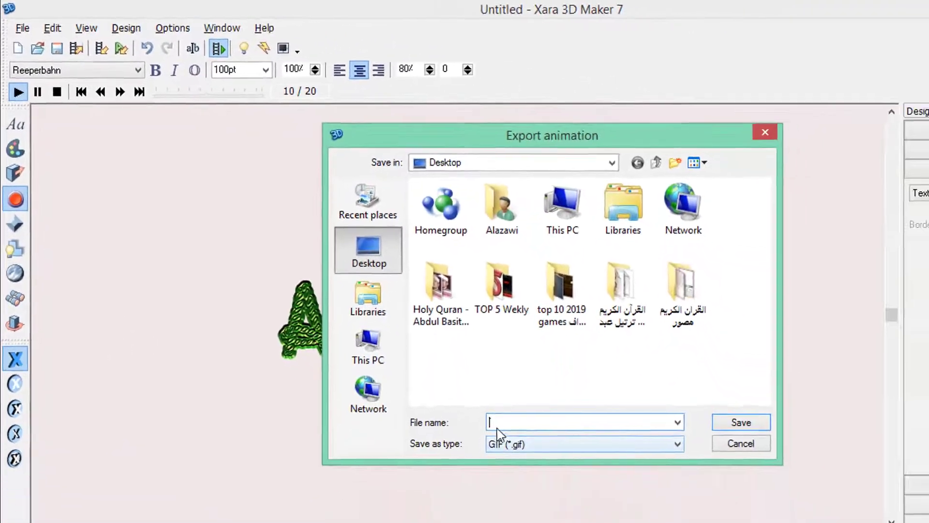
type("123")
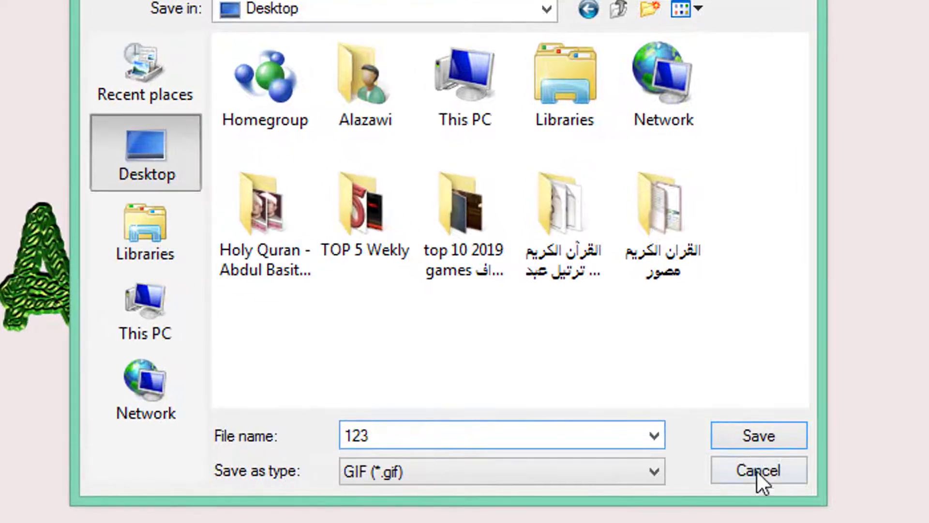
left_click(752, 437)
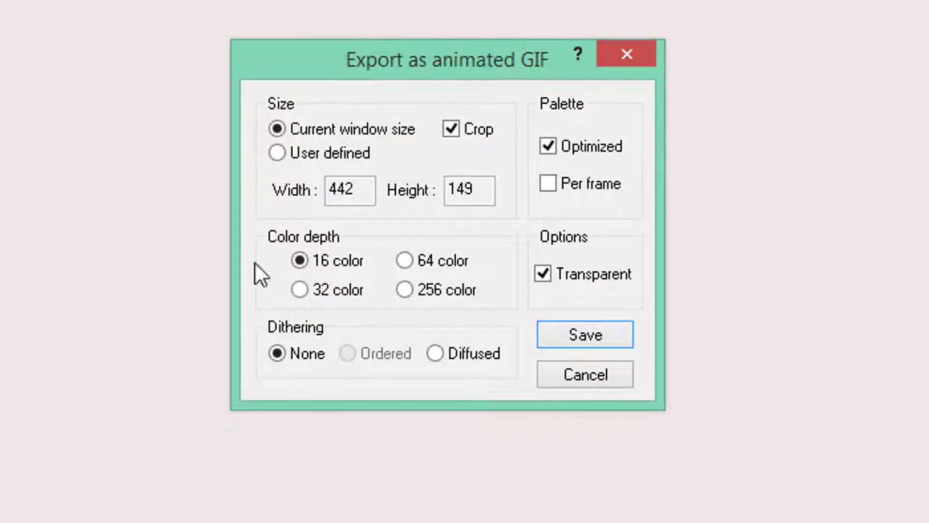
left_click(585, 335)
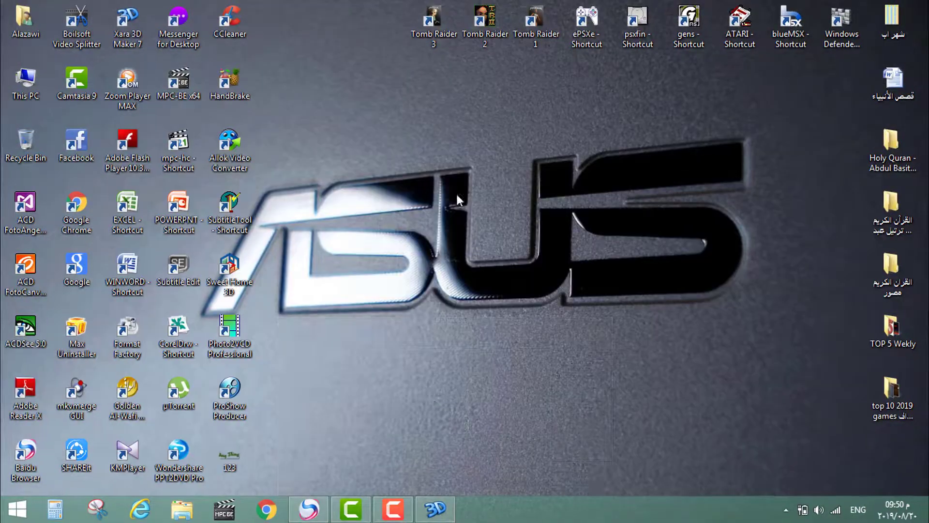
Refresh the desktop, view the exported 123 GIF in ACDSee and close the viewer.
right_click(428, 141)
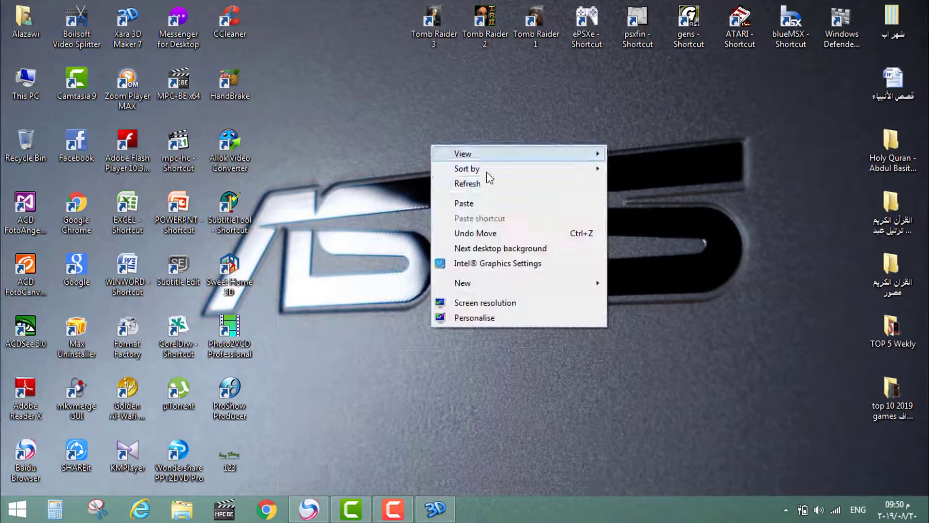
left_click(484, 182)
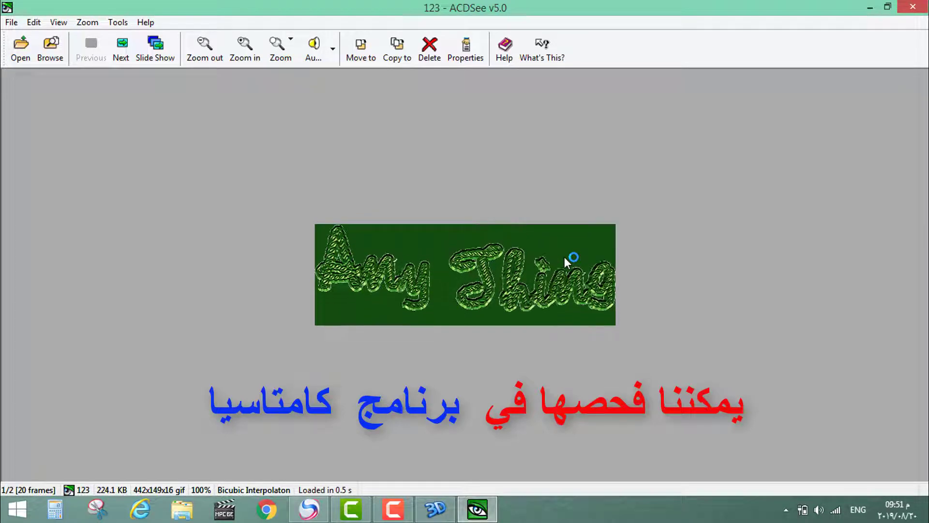
key("Escape")
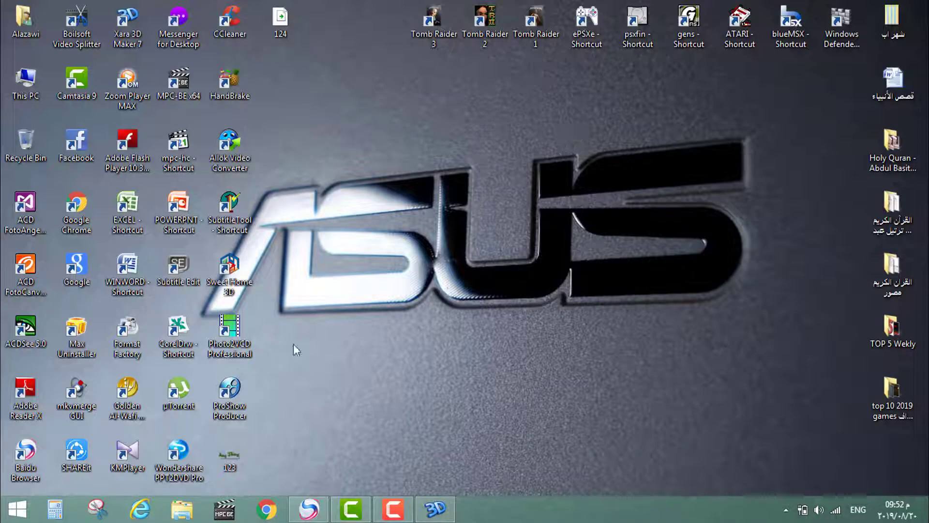
Switch to Camtasia, import 123.gif from the Desktop into the Media Bin and place it on Track 1.
left_click(350, 509)
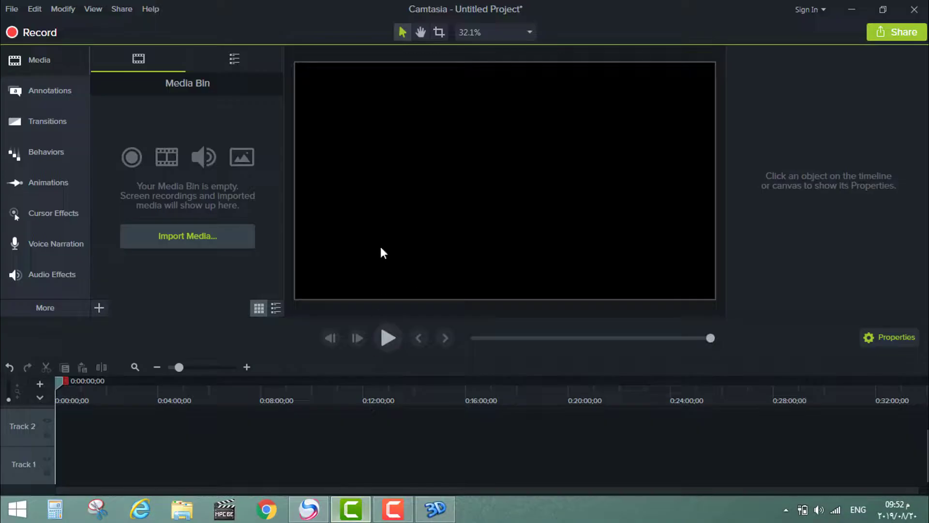
left_click(190, 236)
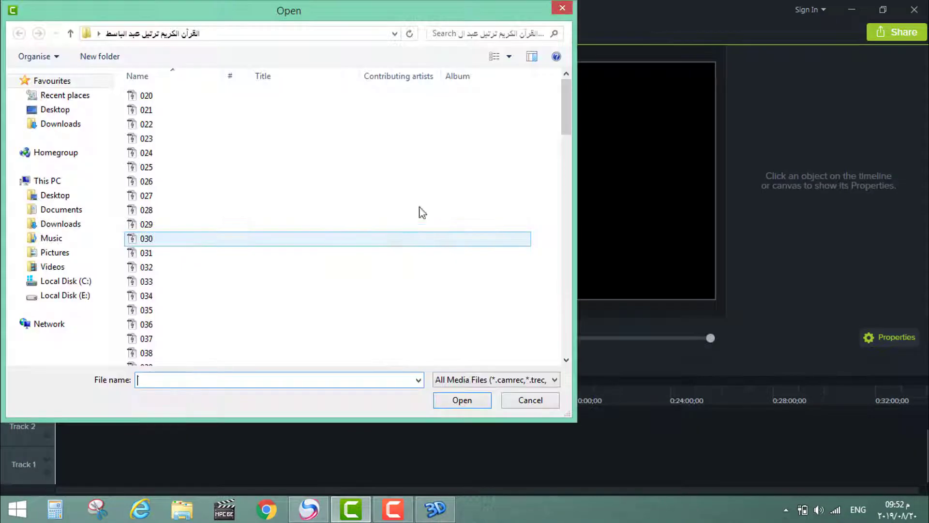
left_click(55, 110)
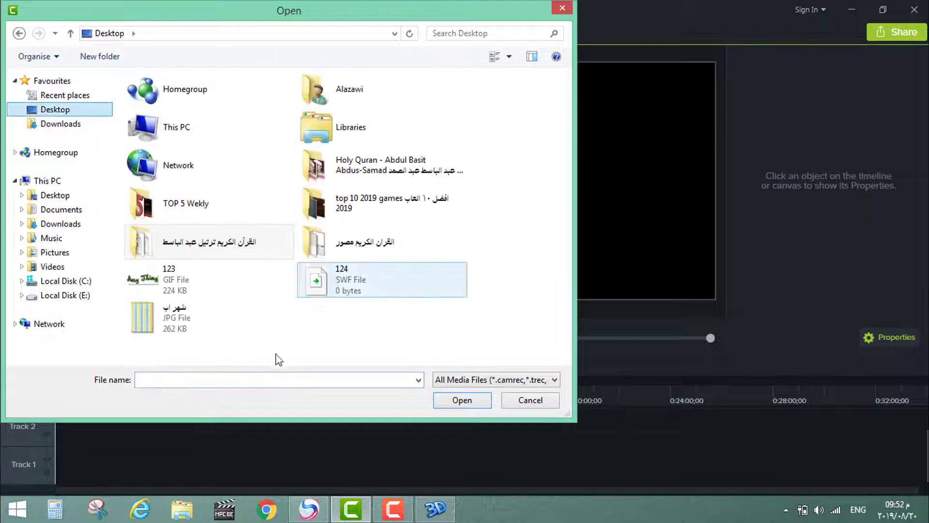
left_click(161, 275)
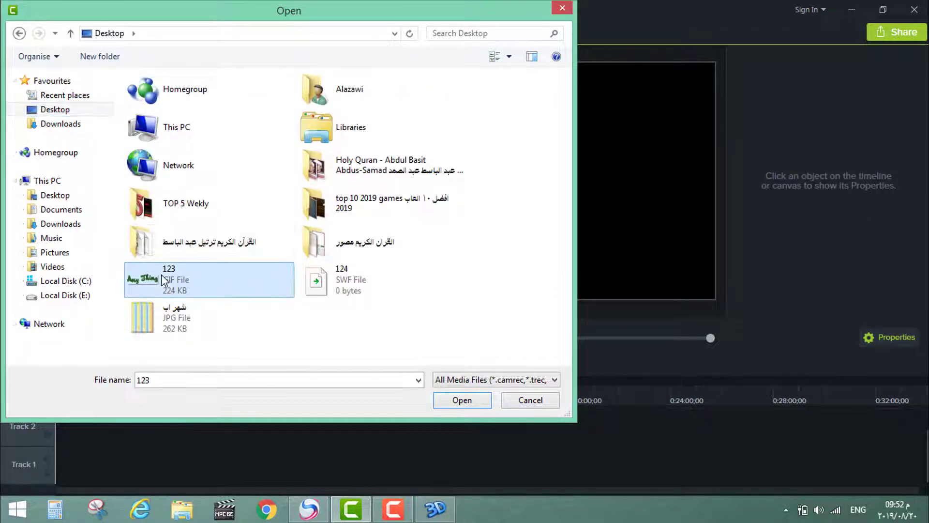
double_click(161, 274)
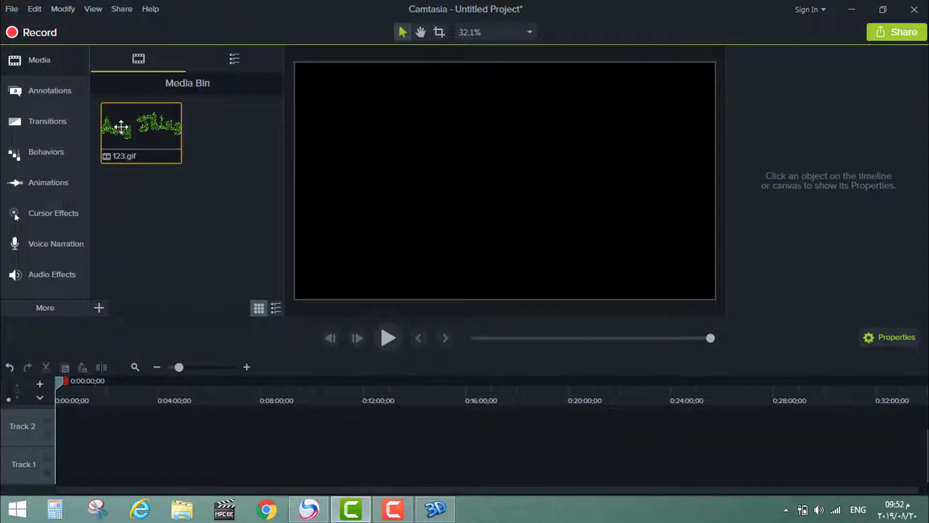
left_click_drag(121, 126, 106, 468)
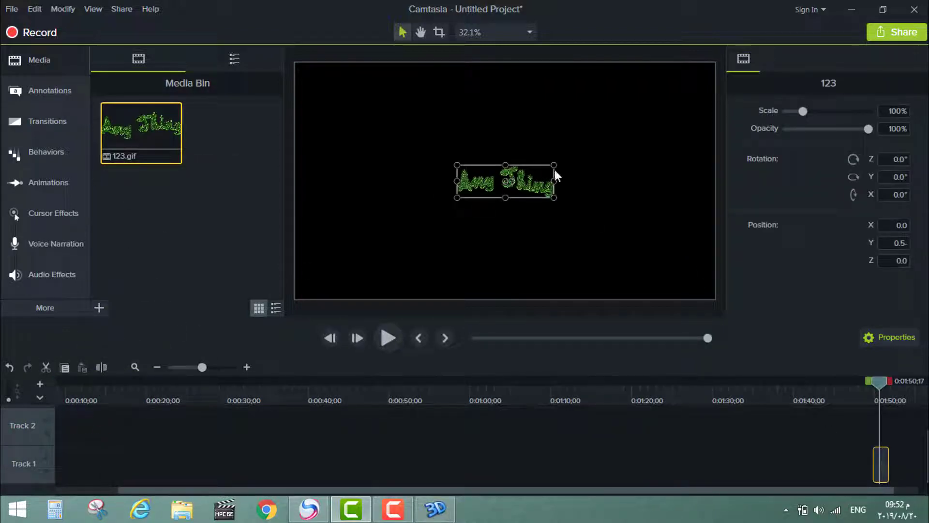
Move the logo to the upper-left corner of the canvas and scale it to about 93.7%.
left_click_drag(555, 166, 669, 125)
left_click_drag(601, 167, 440, 104)
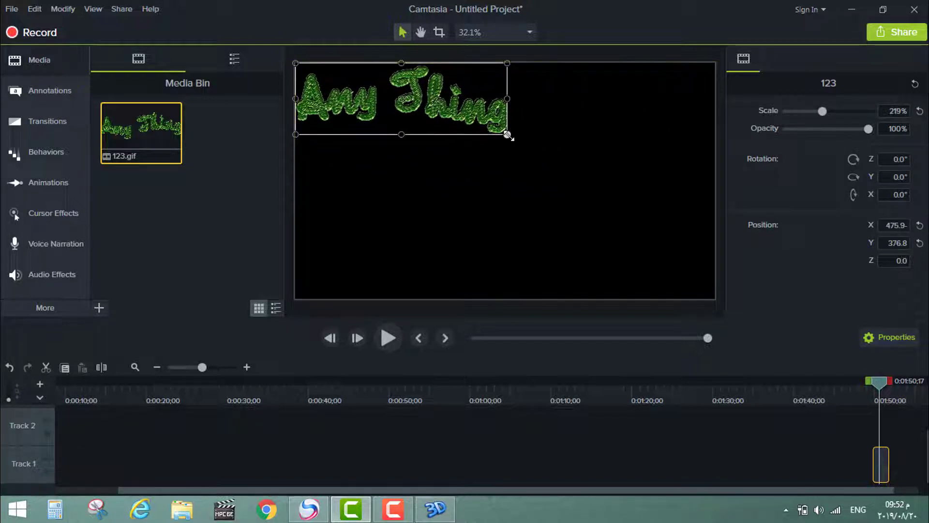
left_click_drag(508, 135, 385, 94)
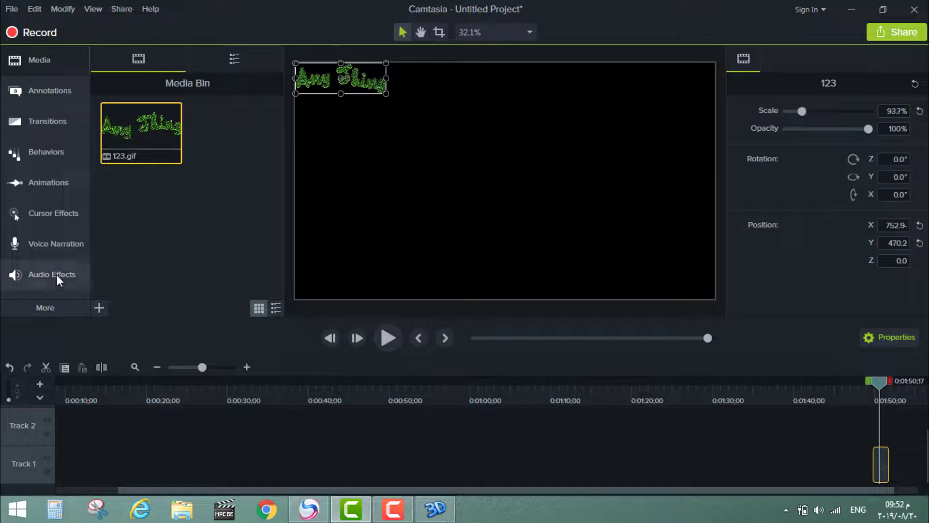
Import the Apex Legends video from the top 10 2019 games folder and place it at the start of Track 2.
left_click(97, 309)
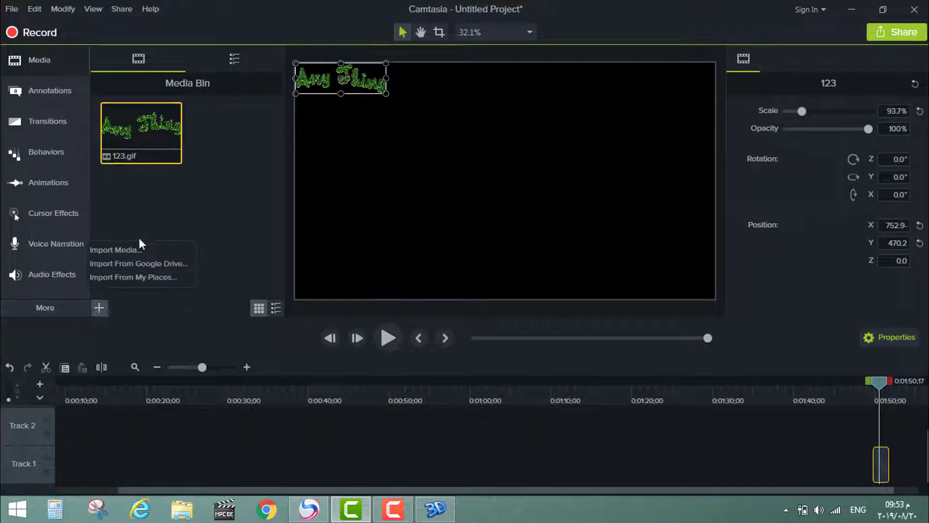
left_click(133, 249)
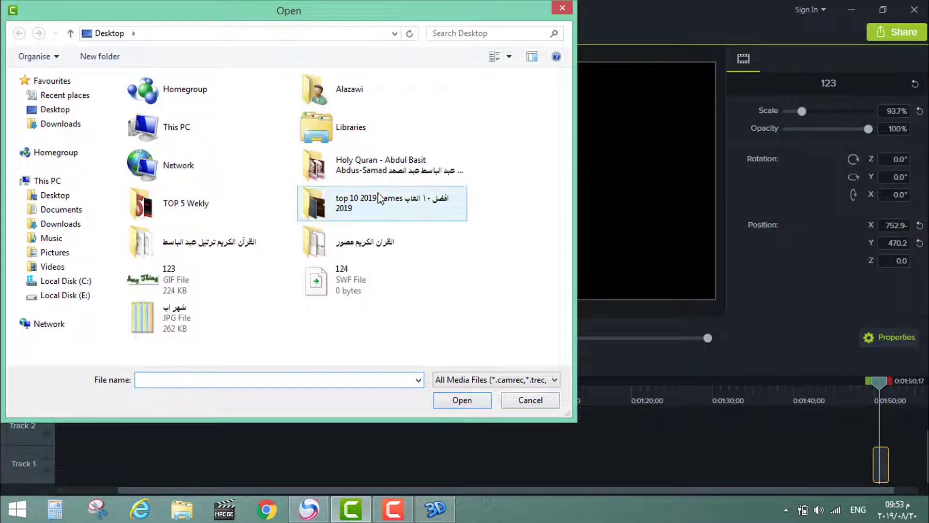
double_click(392, 218)
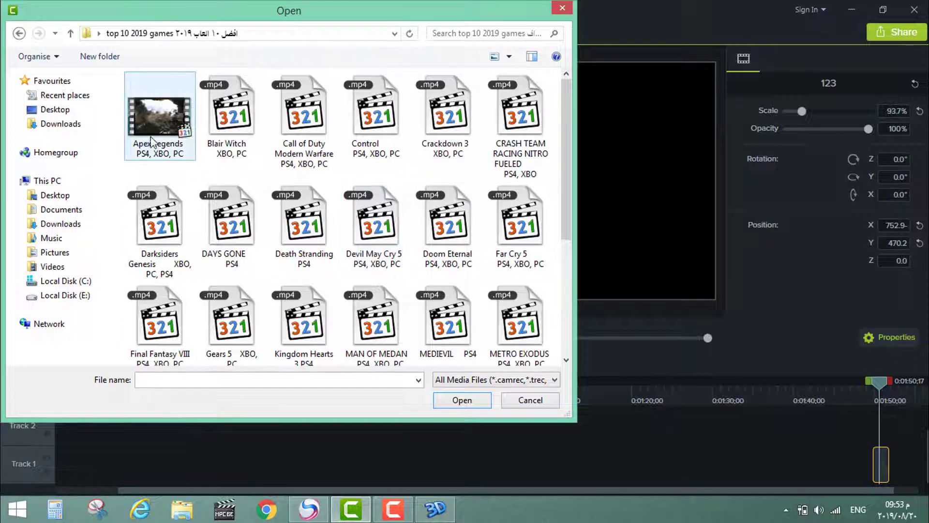
left_click(151, 141)
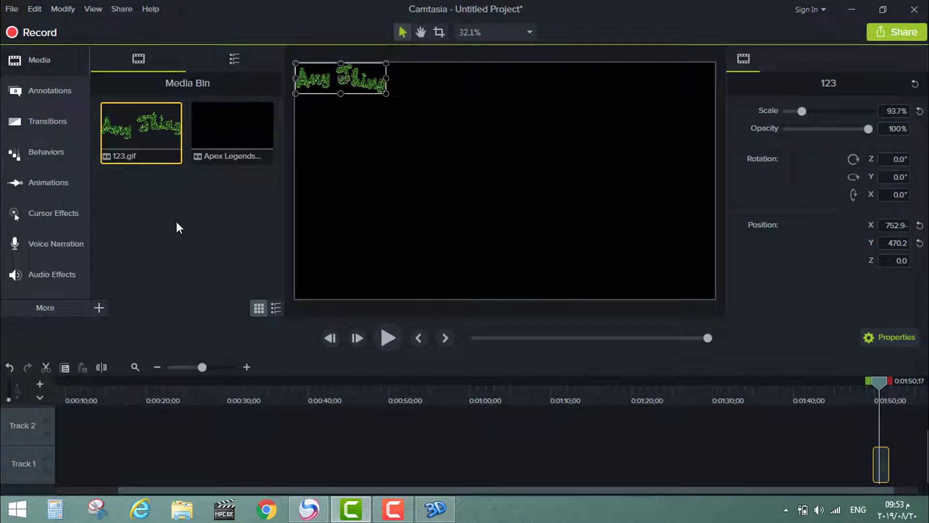
left_click_drag(220, 132, 94, 462)
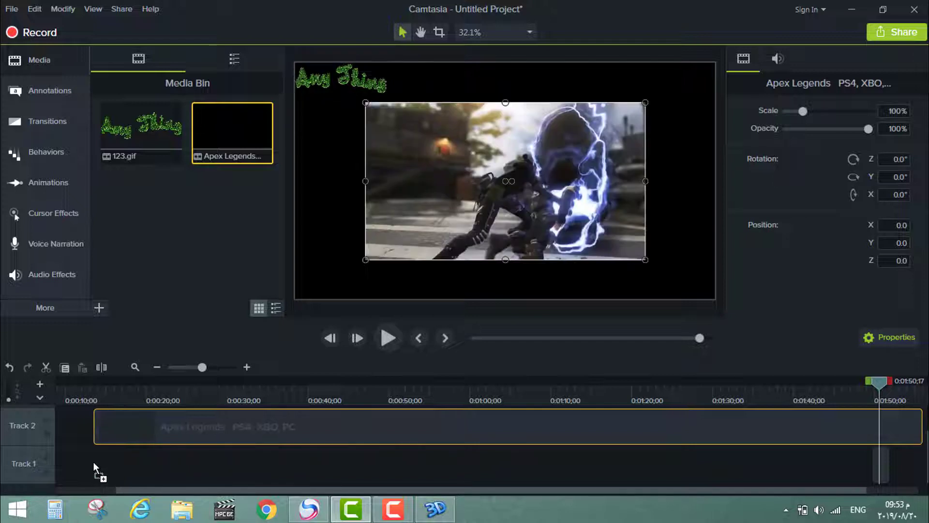
left_click_drag(366, 428, 239, 433)
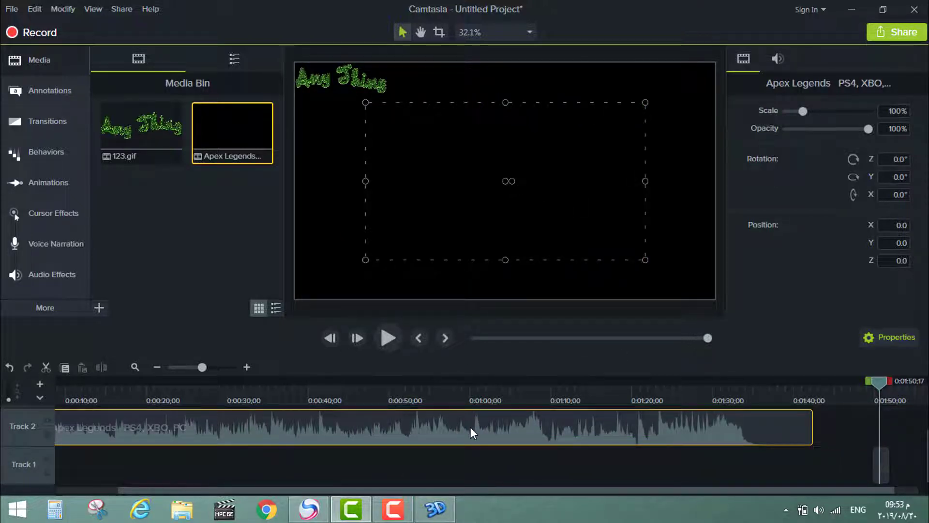
With the playhead at 0:01:11;09, move the Apex Legends video to the canvas corner and enlarge it to 150% to fill the canvas.
left_click_drag(879, 385, 561, 385)
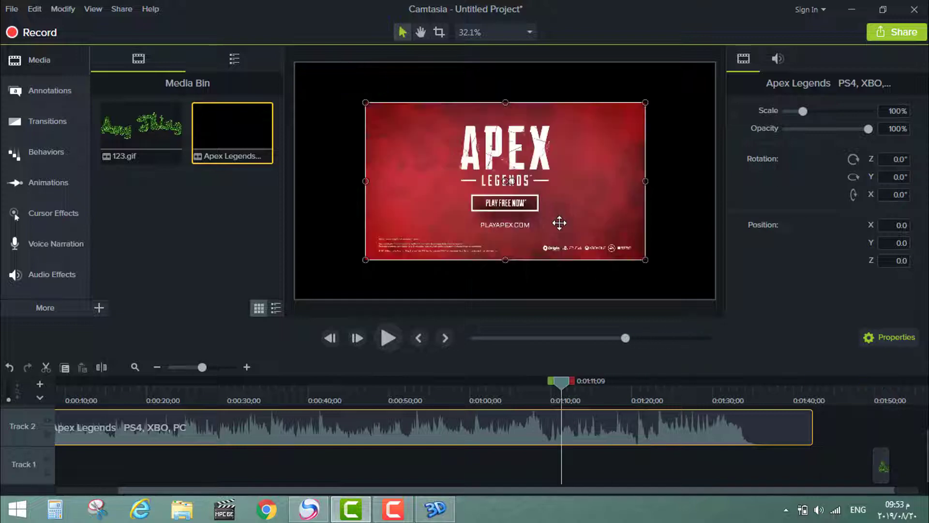
left_click_drag(550, 208, 485, 173)
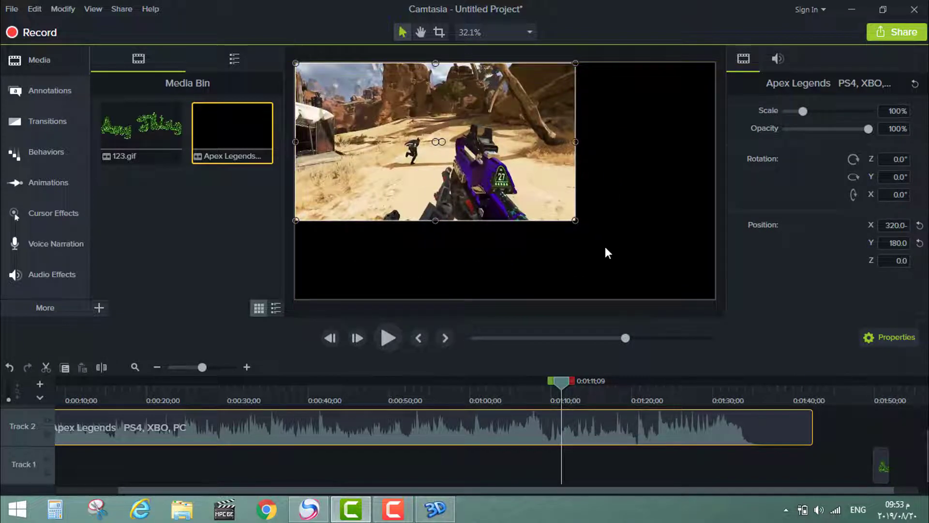
left_click_drag(575, 220, 715, 299)
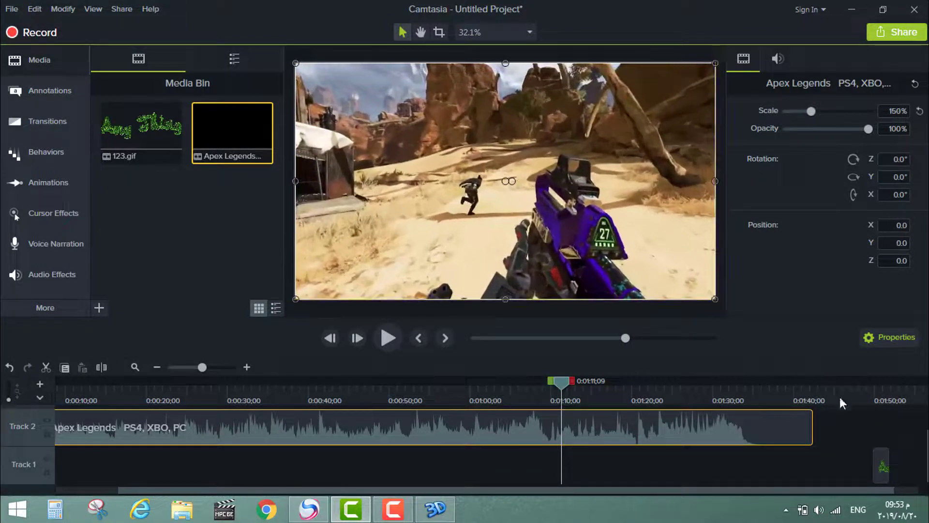
Enlarge the 123 logo to about 131.3% and place its clip on a new Track 3 above the video, starting at 0:01:07;21.
left_click_drag(882, 470, 532, 472)
left_click_drag(561, 382, 532, 401)
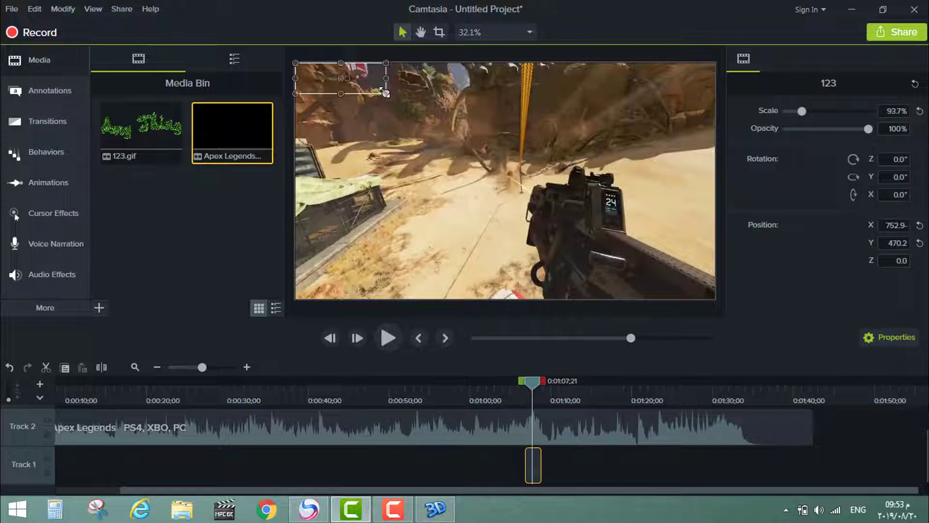
left_click_drag(385, 93, 422, 105)
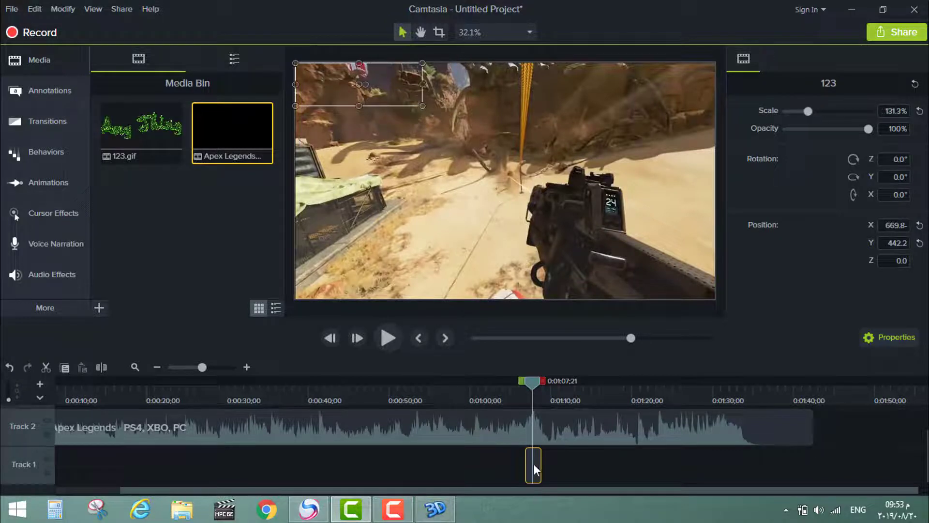
left_click_drag(533, 403, 543, 420)
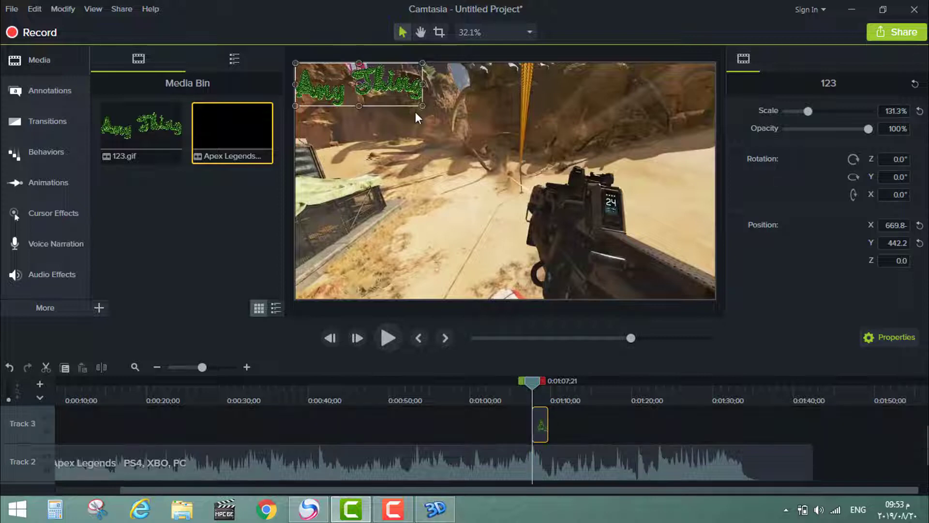
Shrink the logo to about 81.2% in the canvas's upper-right corner and preview it over the video at about 0:01:08;19.
left_click_drag(423, 106, 678, 73)
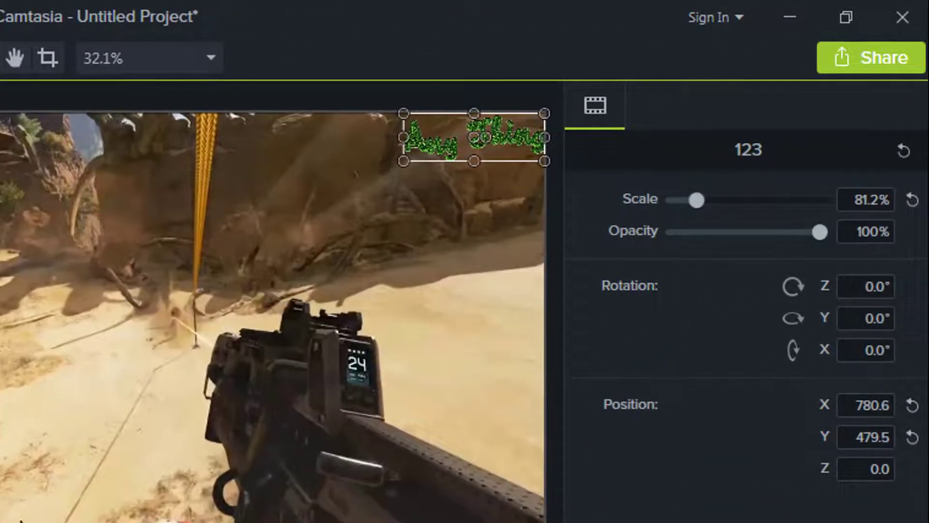
key("space")
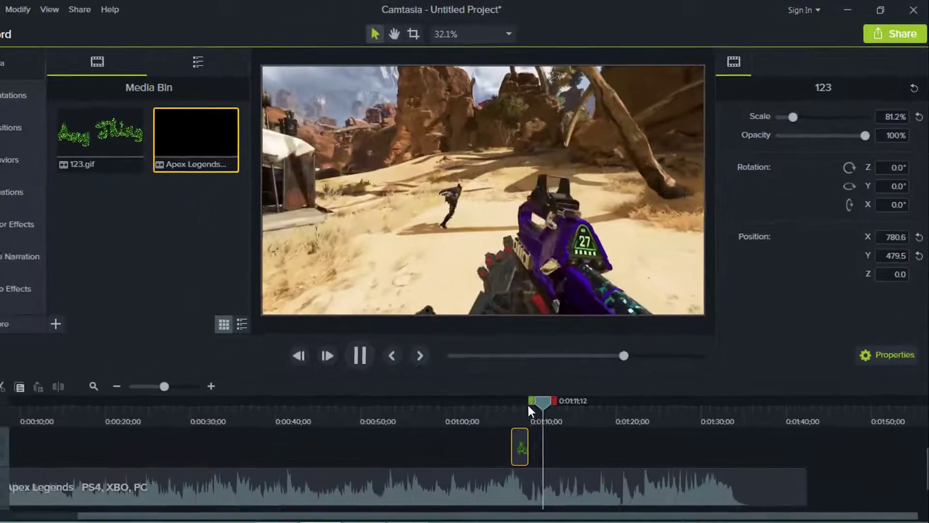
left_click(539, 388)
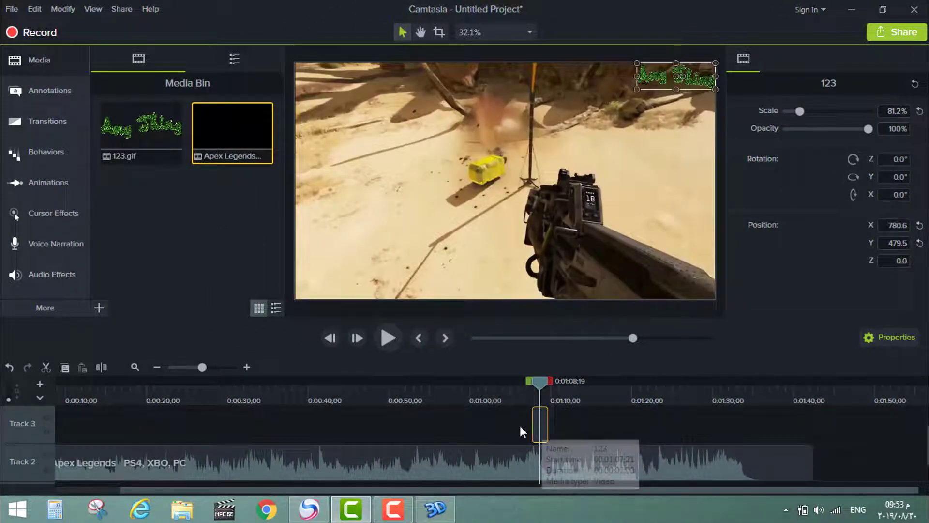
right_click(540, 425)
left_click(583, 139)
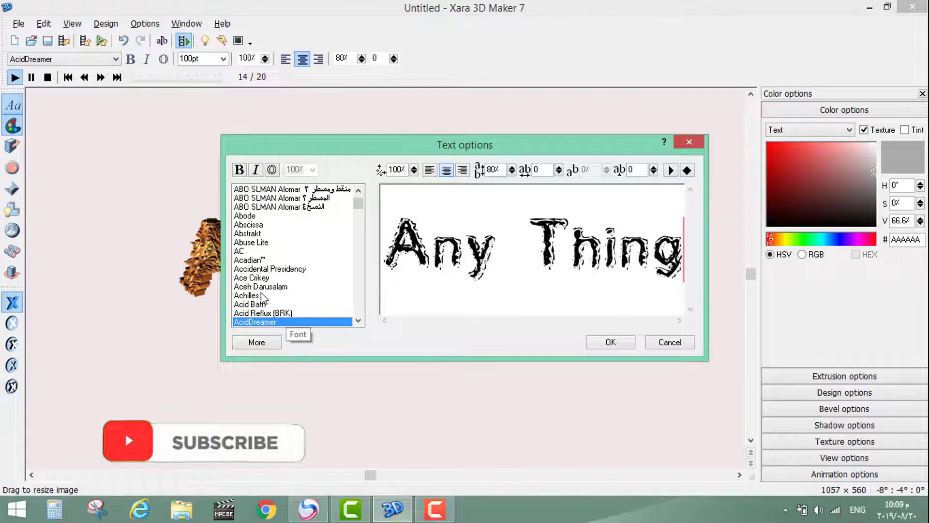
Preview various fonts on the "Any Thing" text and apply A Cut Above The Rest.
left_click(262, 303)
scroll(265, 290, "down", 2)
left_click(268, 261)
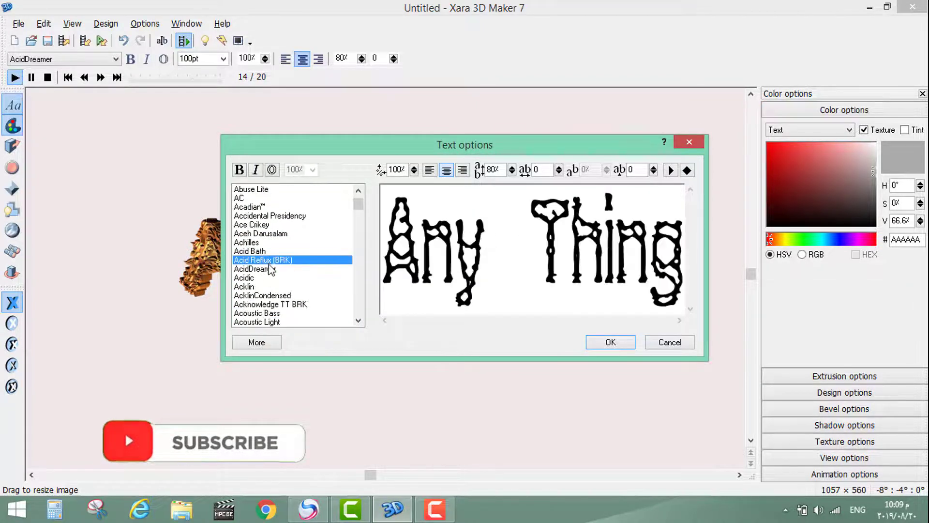
scroll(267, 264, "down", 2)
left_click(261, 251)
scroll(265, 253, "up", 10)
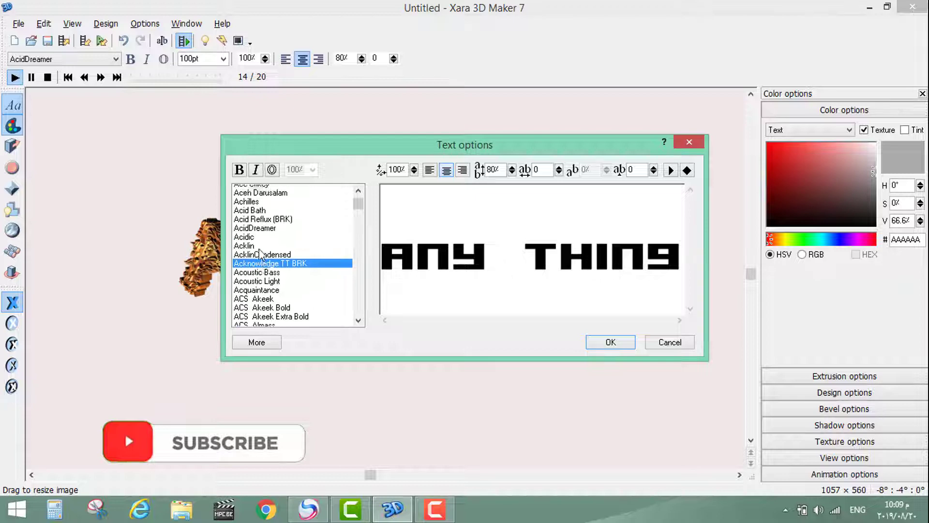
left_click(273, 242)
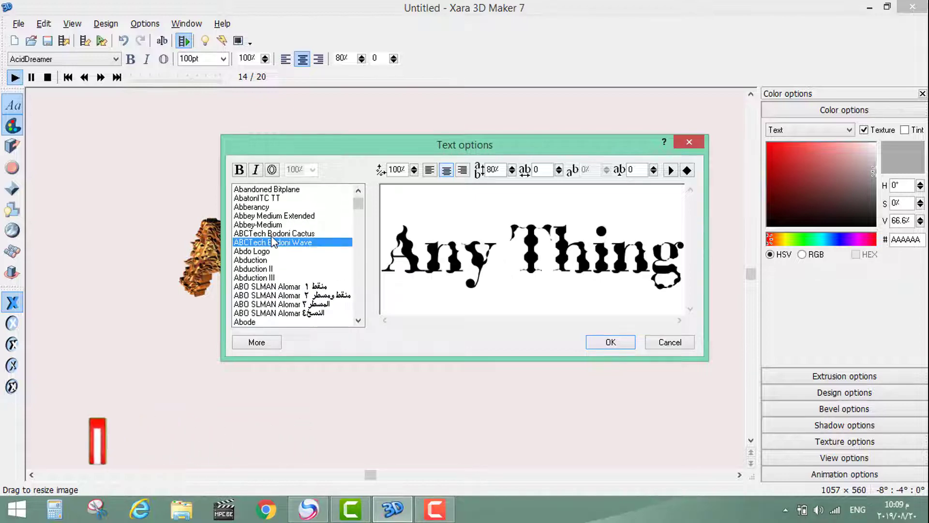
key("Up")
key("Up")
key("Up")
key("Up")
key("Up")
key("Up")
key("Down")
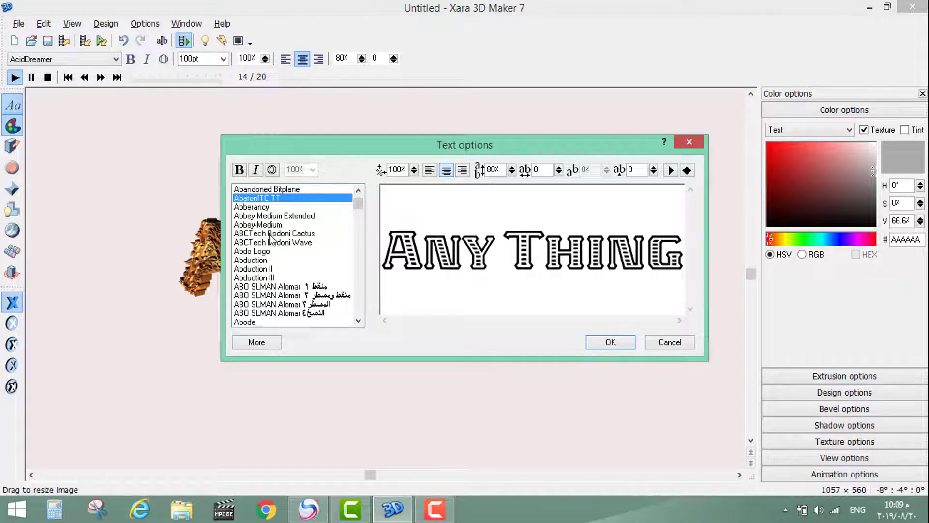
key("Up")
key("Up")
key("Up")
key("Up")
key("Up")
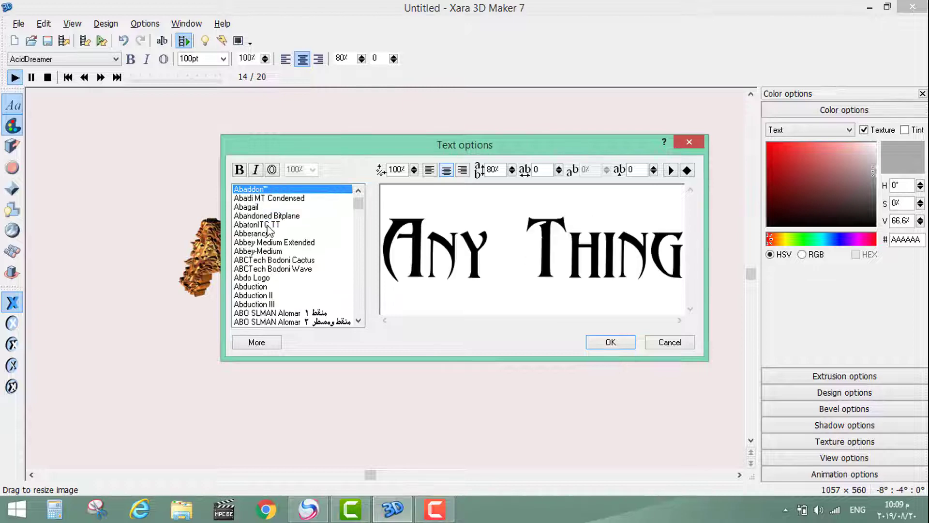
key("Up")
key("Up")
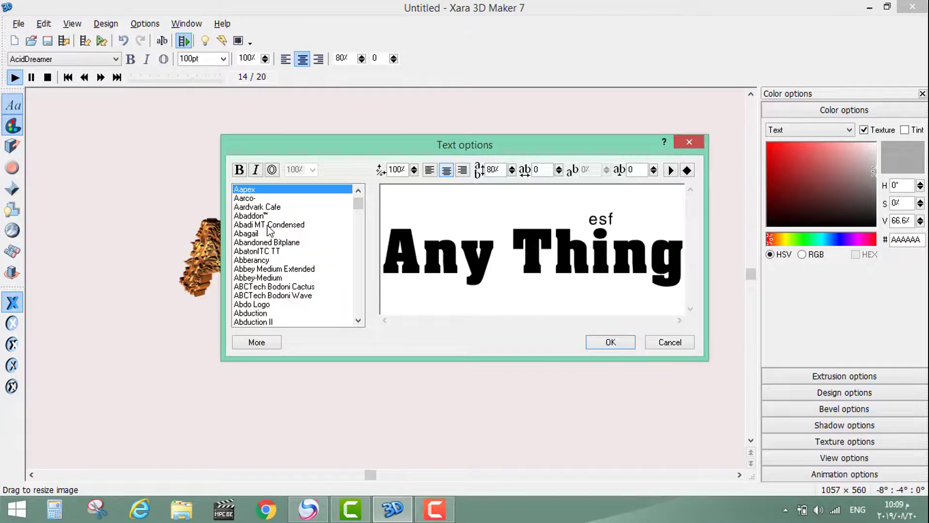
key("Up")
key("Up")
key("Up")
key("Up")
key("Up")
key("Up")
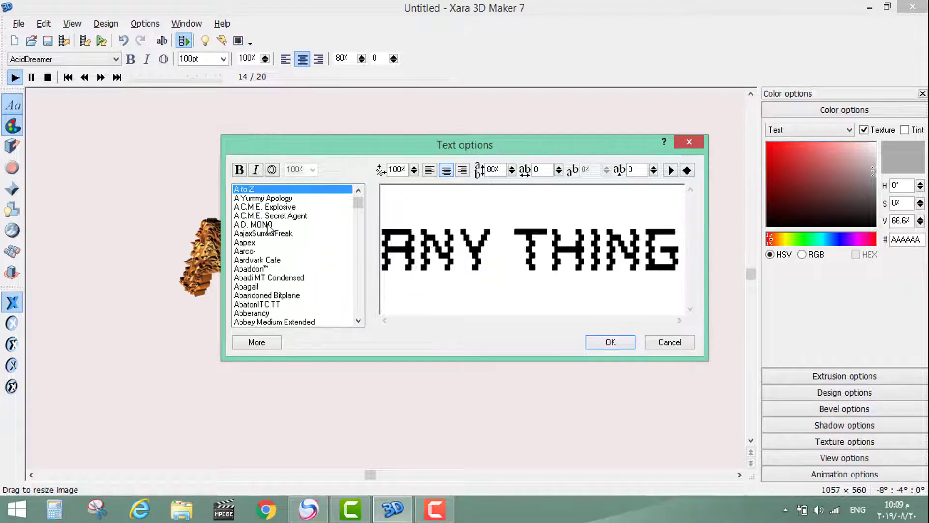
key("Up")
key("Up")
key("Up")
key("Up")
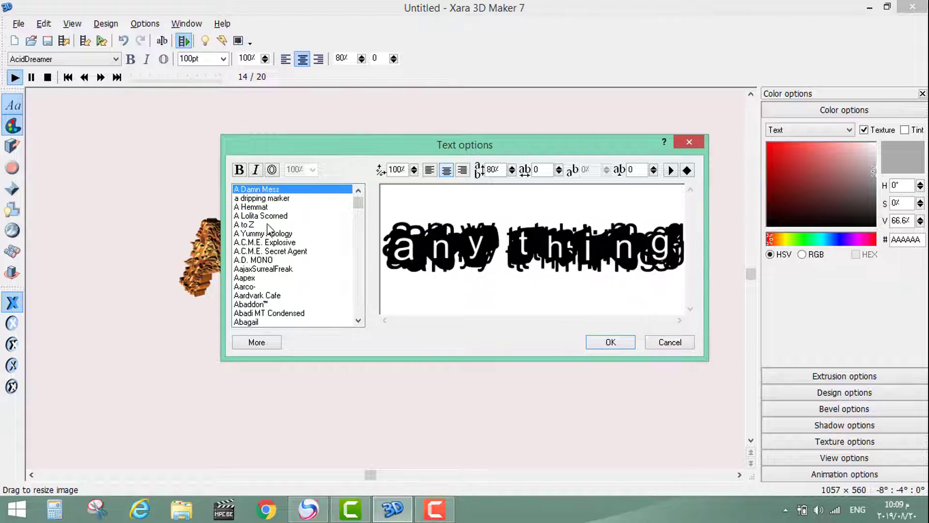
key("Up")
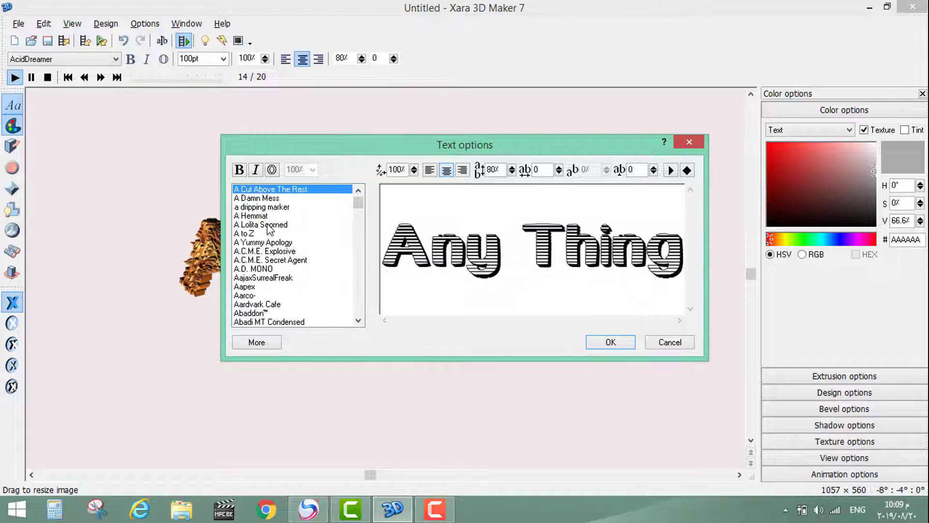
left_click(611, 344)
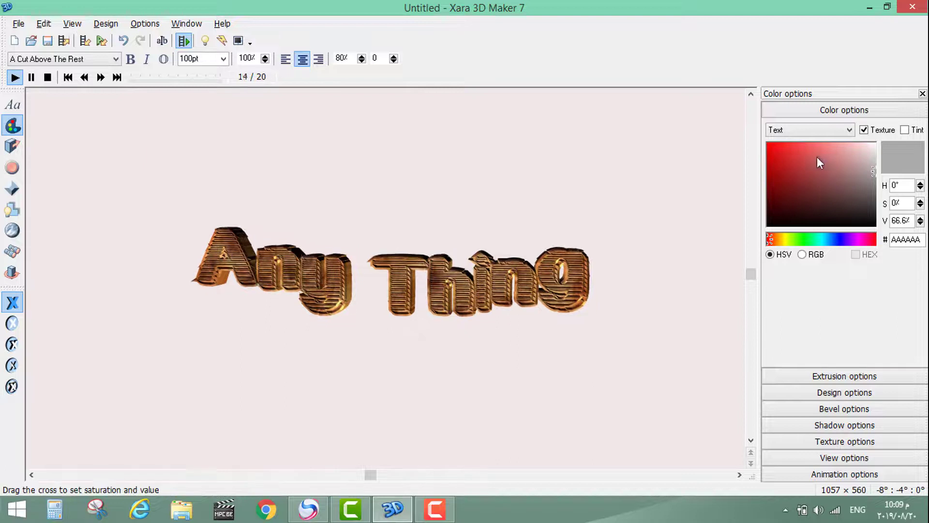
With the animation stopped, color the text red (CD0A0A) and rotate it to color the text sides green (16CD0A).
left_click(48, 77)
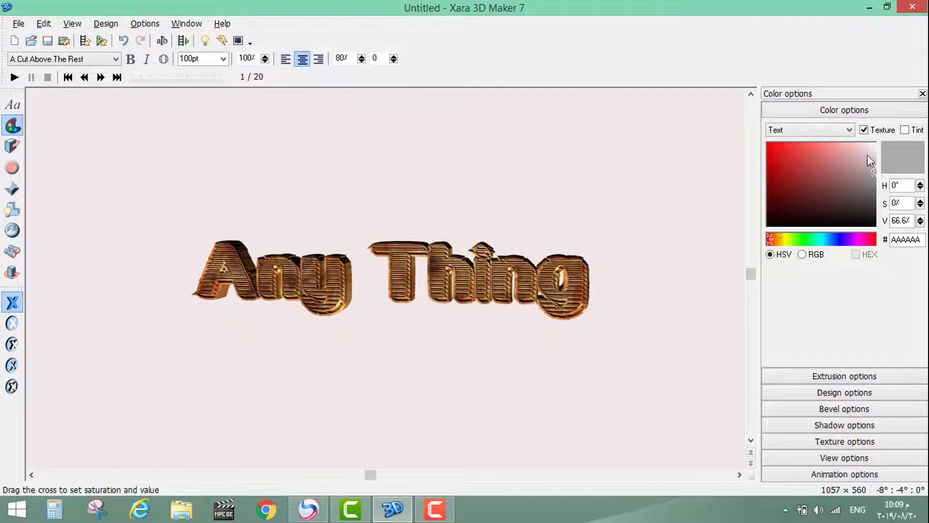
left_click(771, 158)
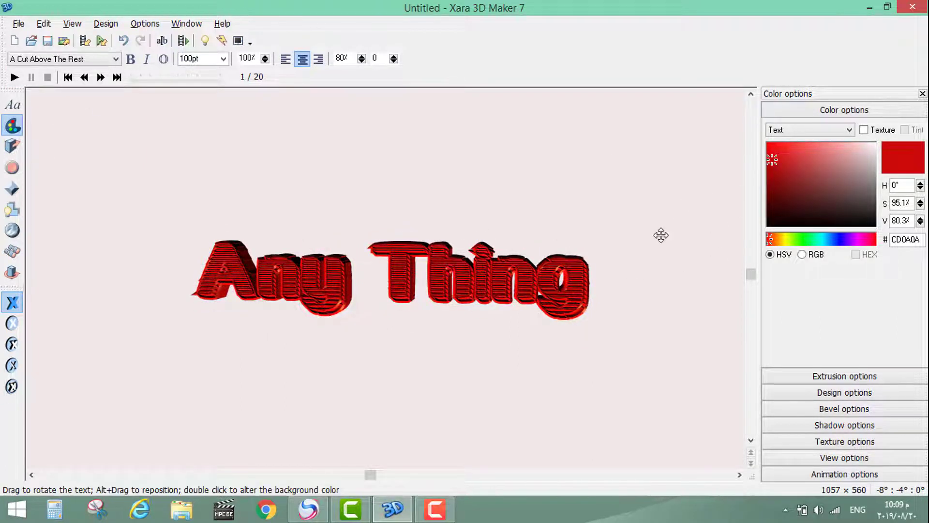
mouse_move(575, 245)
left_mouse_down()
mouse_move(556, 230)
mouse_move(580, 230)
mouse_move(547, 242)
mouse_move(547, 215)
mouse_move(562, 235)
left_mouse_up()
left_click_drag(699, 203, 576, 223)
left_click(850, 130)
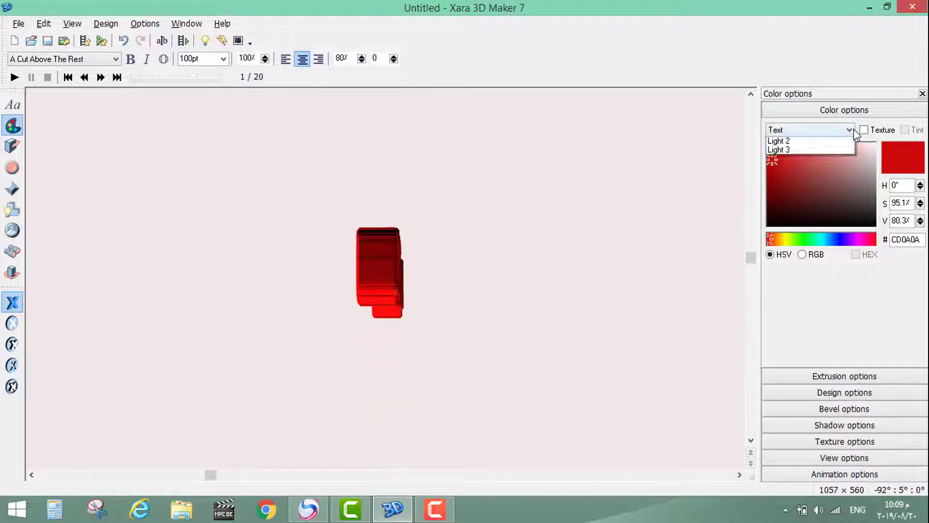
left_click(803, 160)
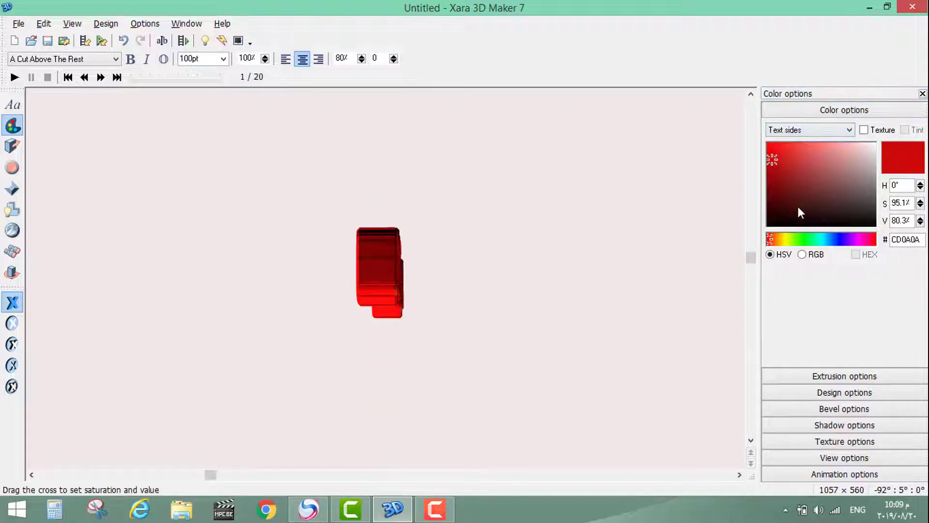
left_click(803, 239)
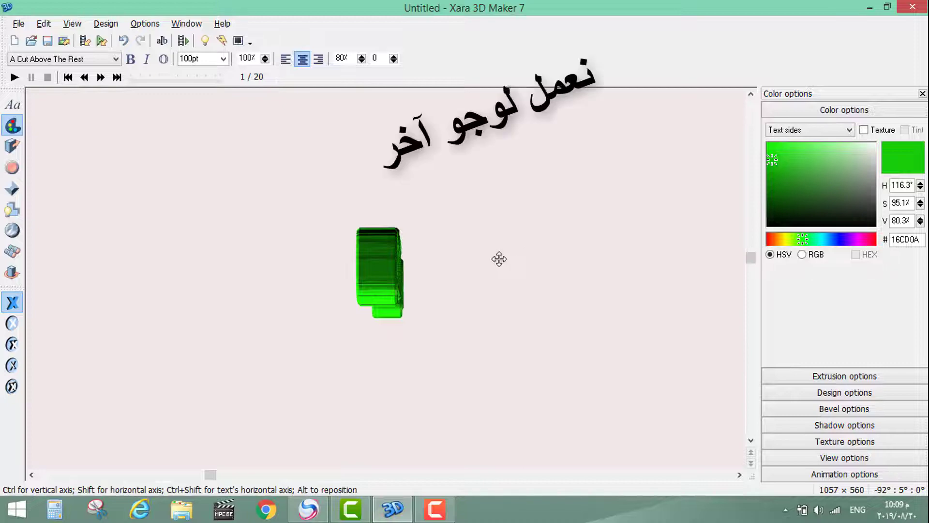
Turn the texture back on for the text sides and rotate the text to face the front.
left_click_drag(498, 257, 646, 260)
left_click(863, 130)
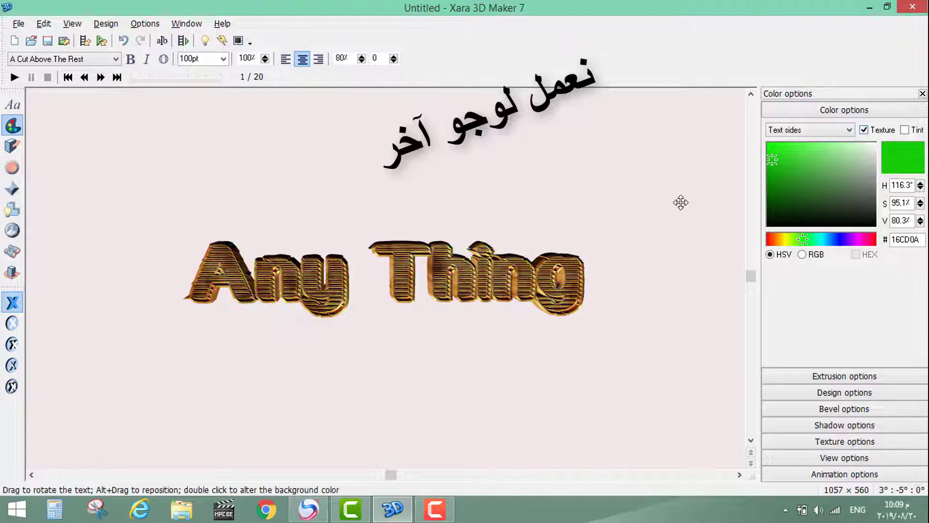
left_click_drag(574, 242, 579, 204)
Export the logo animation to the Desktop as a GIF named 111.
left_click(15, 77)
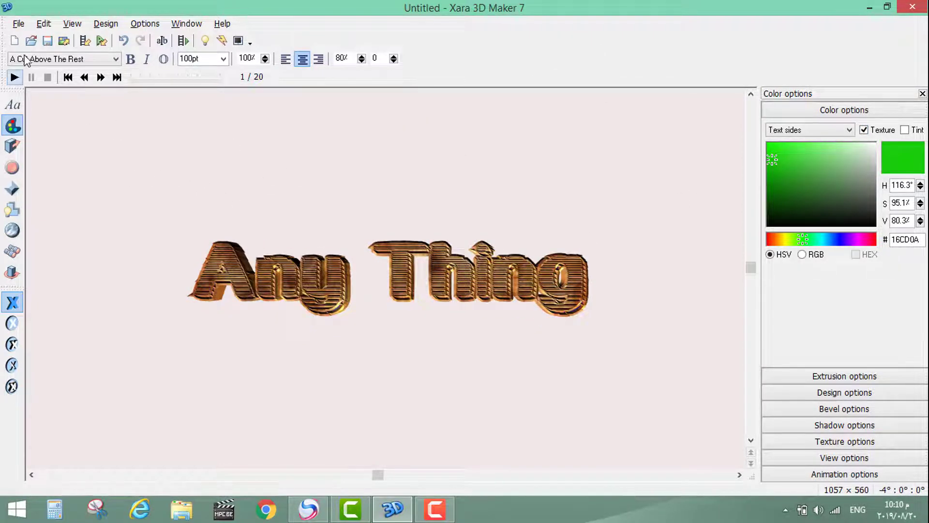
left_click(18, 23)
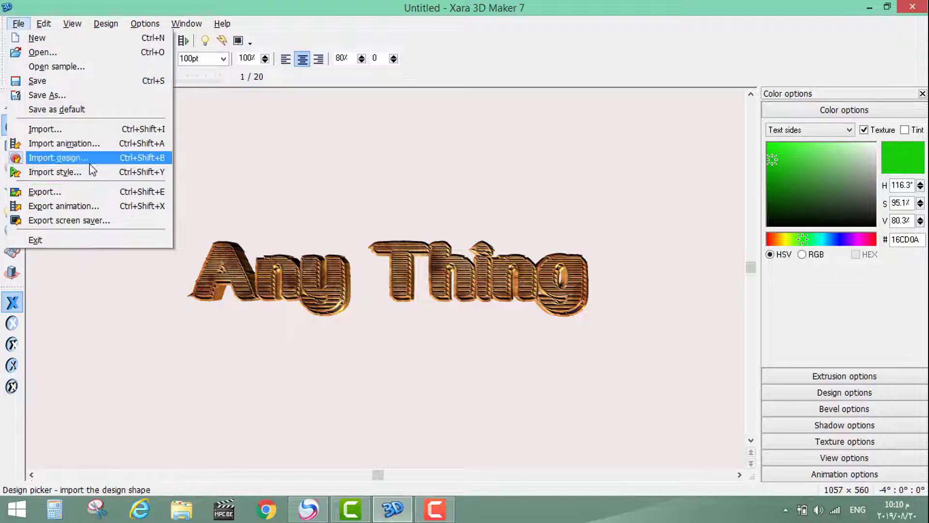
left_click(83, 209)
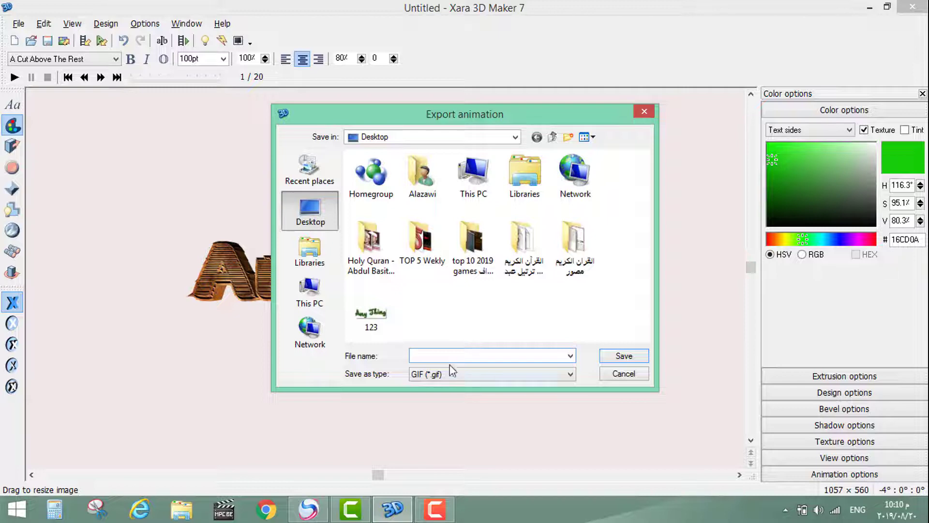
type("111")
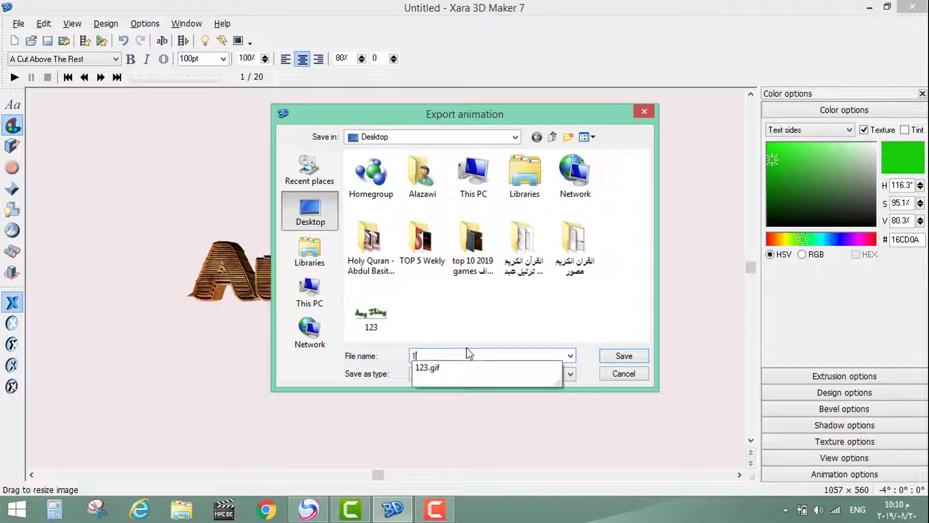
left_click(610, 358)
left_click(542, 306)
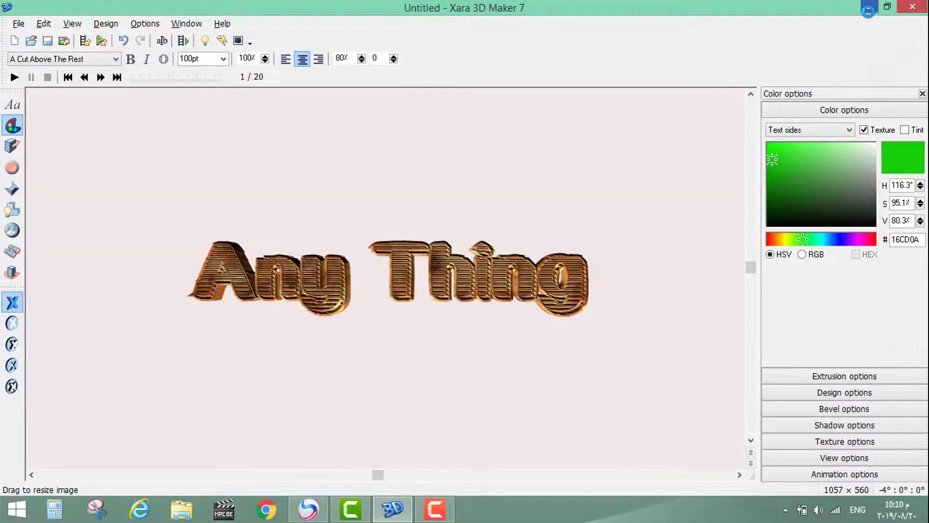
Check the exported 111 GIF in the image viewer and place its desktop icon beside 123.
left_click(869, 10)
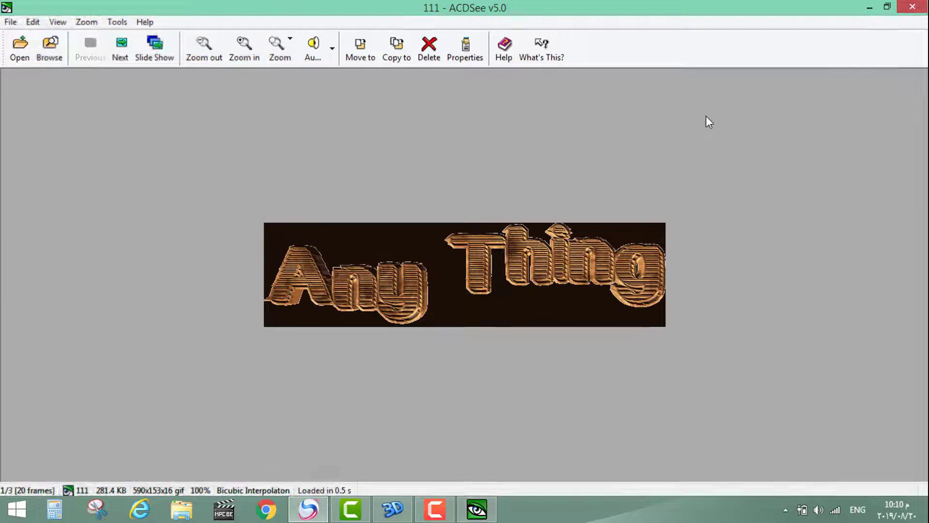
key("Escape")
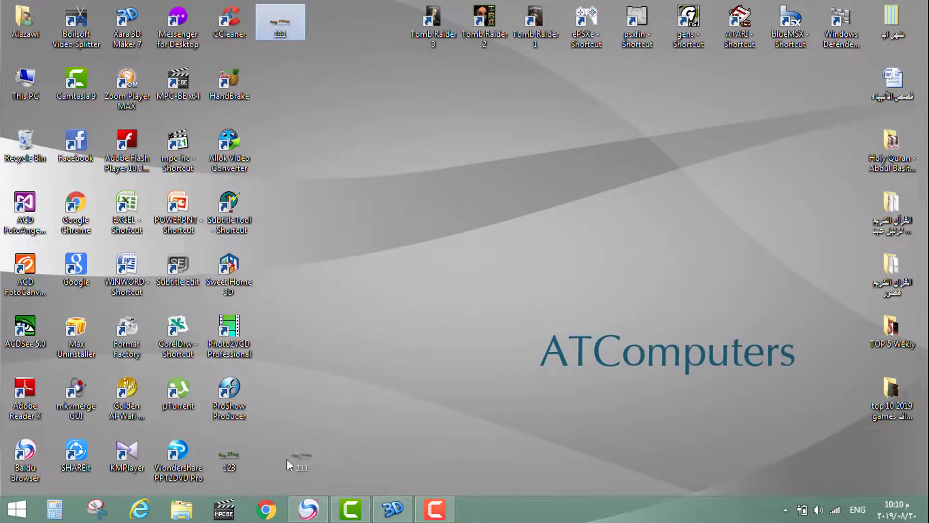
left_click_drag(288, 464, 290, 464)
left_click(381, 293)
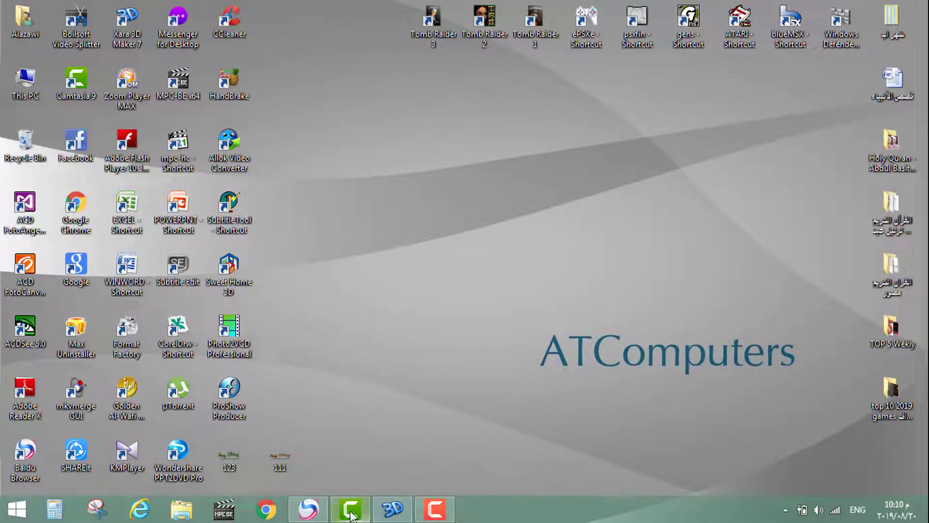
Switch to Camtasia and move and scale the Death Stranding clip to about 152.3% so it fills the canvas.
left_click(351, 511)
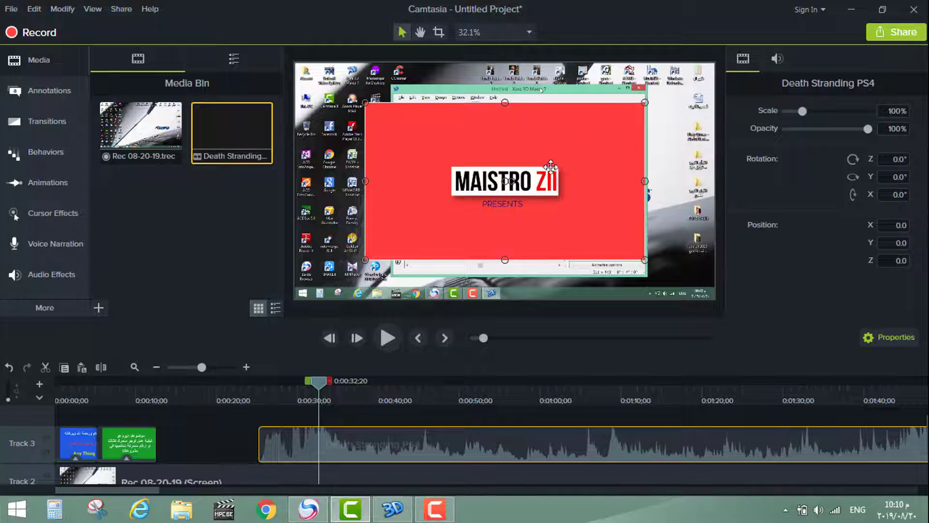
left_click_drag(551, 167, 481, 128)
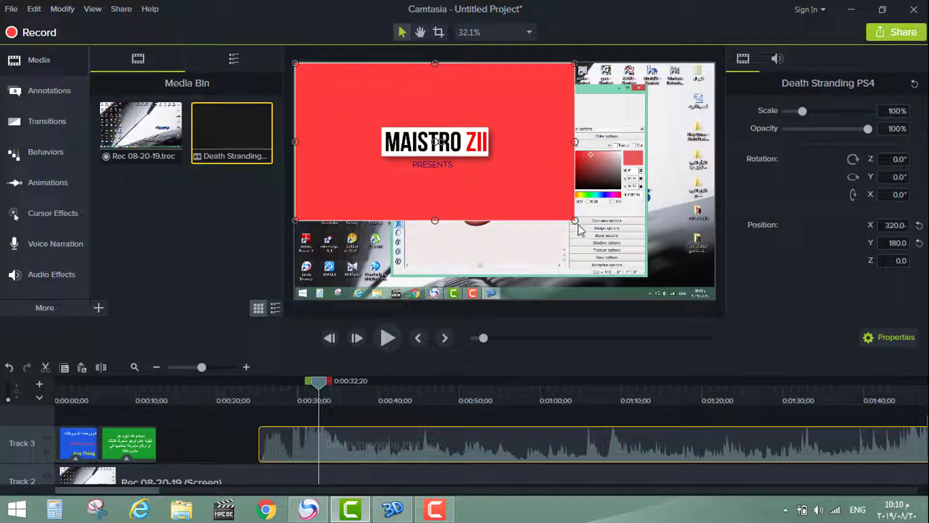
left_click_drag(575, 220, 694, 289)
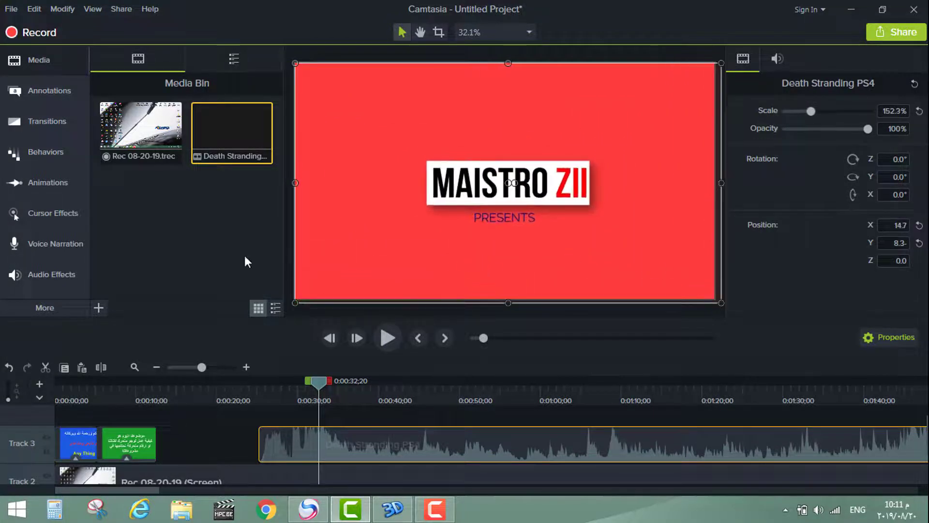
Import 111.gif from the Desktop and place it in the canvas's upper-left corner over the video.
left_click(101, 309)
left_click(127, 246)
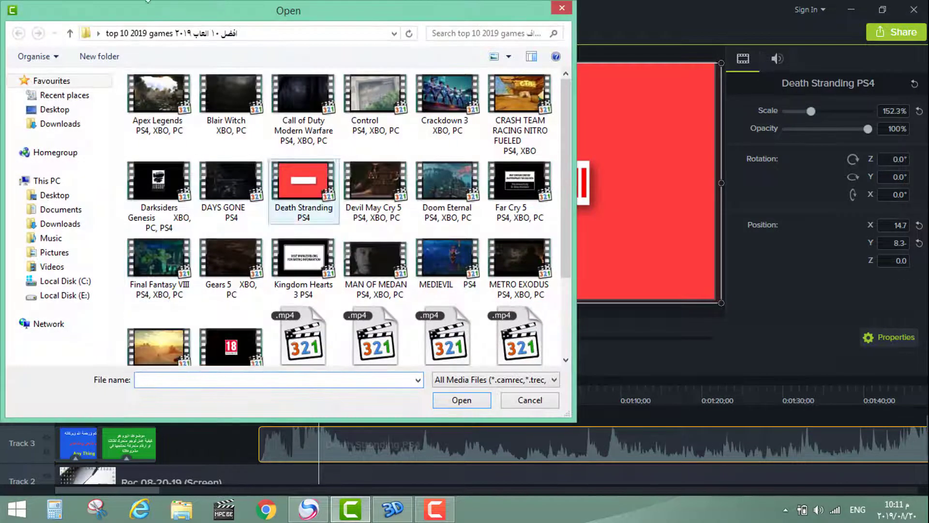
left_click(54, 109)
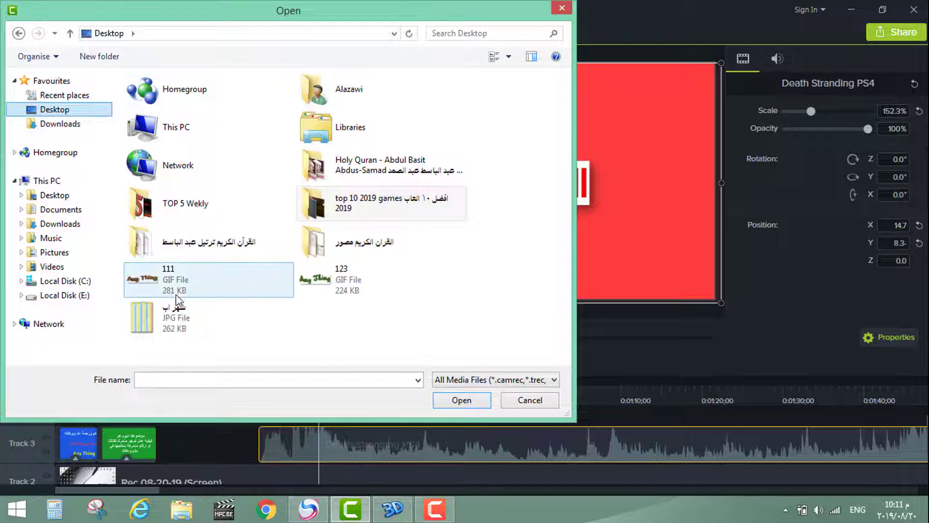
left_click(166, 289)
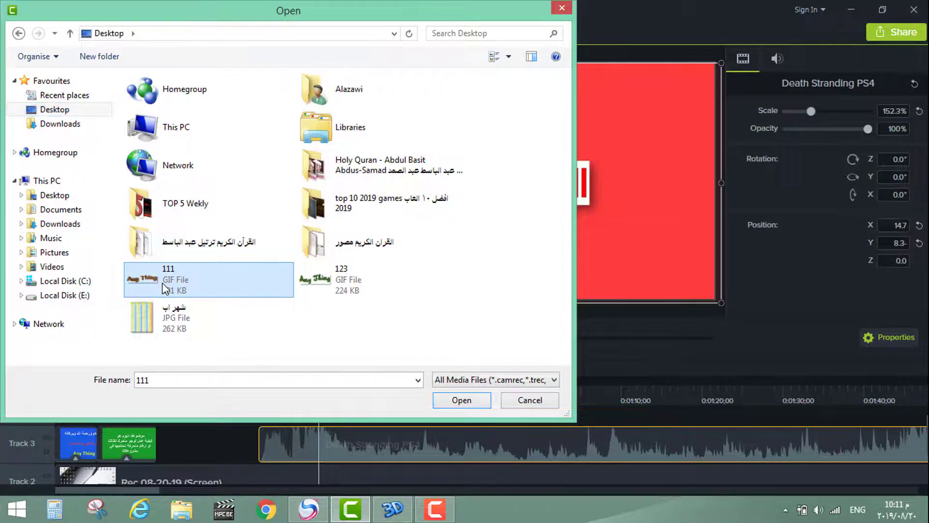
left_click(461, 400)
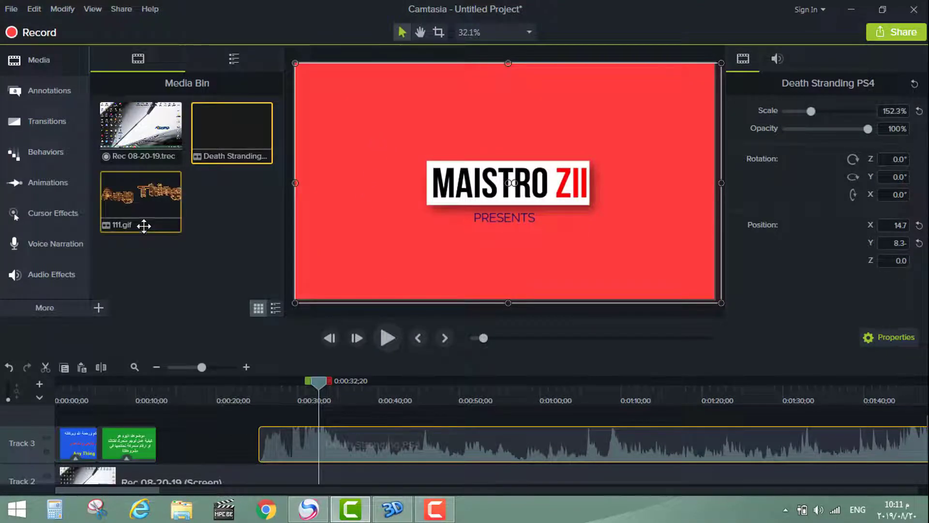
left_click_drag(139, 207, 365, 83)
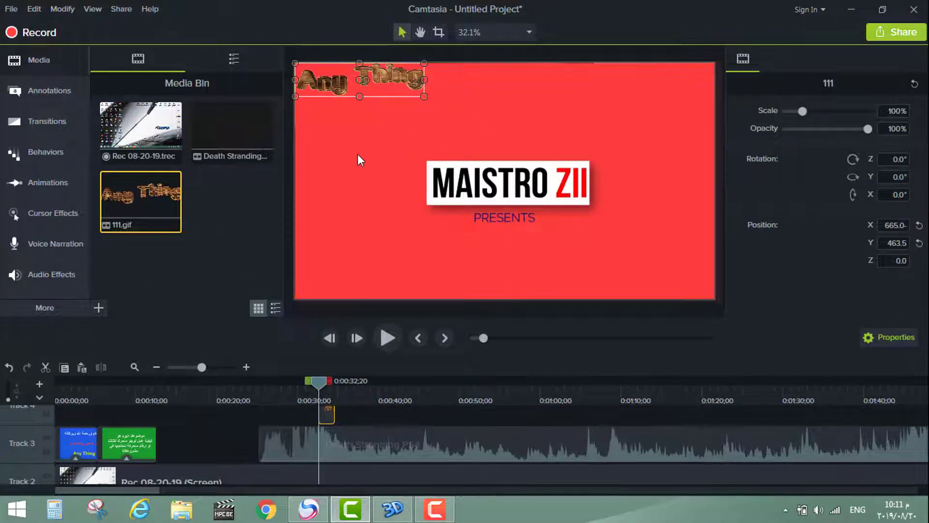
Copy the 111 logo clip and paste it three times end to end on its track.
right_click(332, 416)
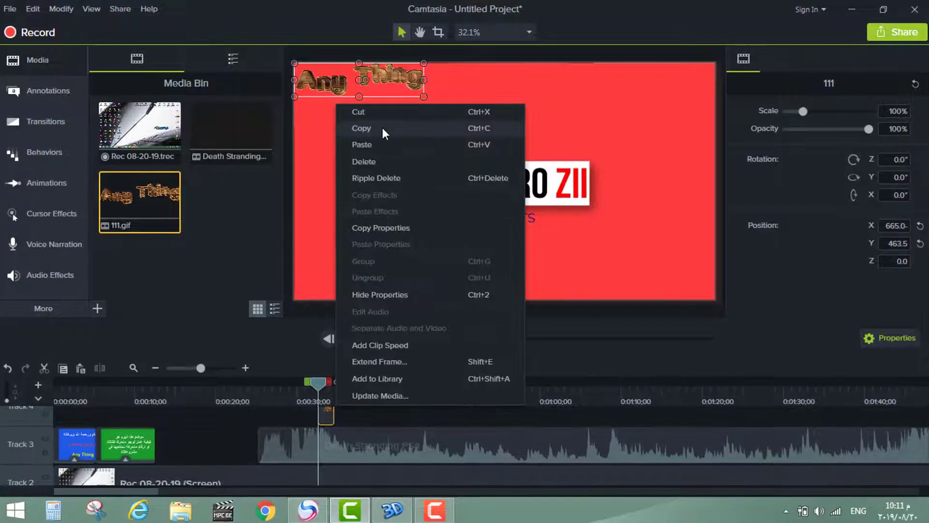
left_click(382, 126)
right_click(345, 416)
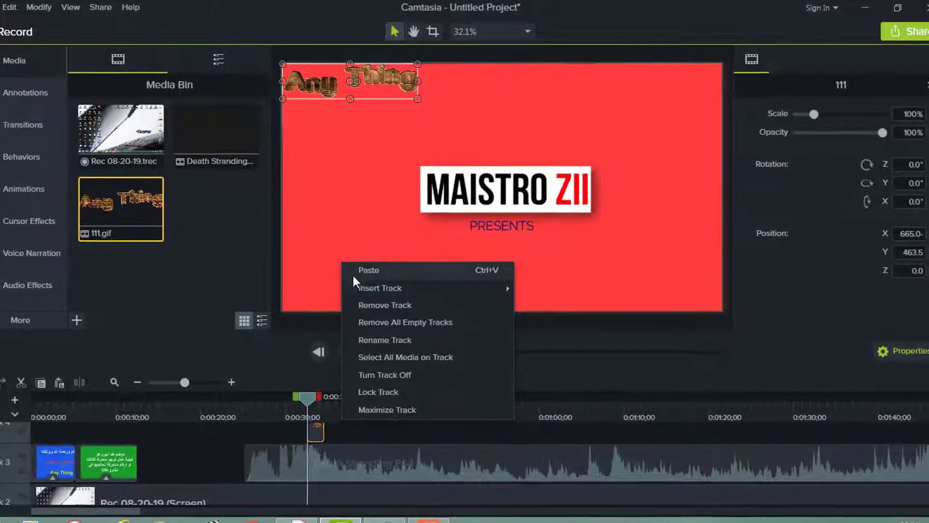
key("ctrl+v")
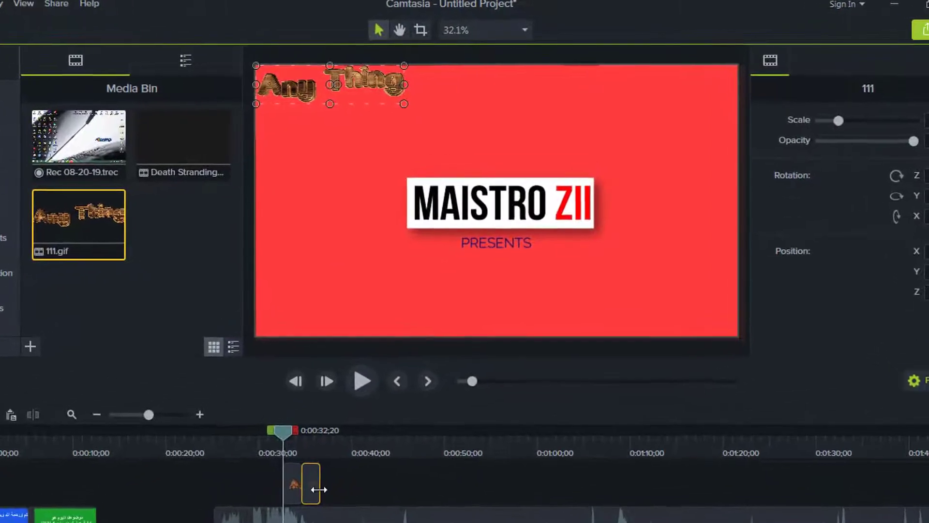
right_click(334, 444)
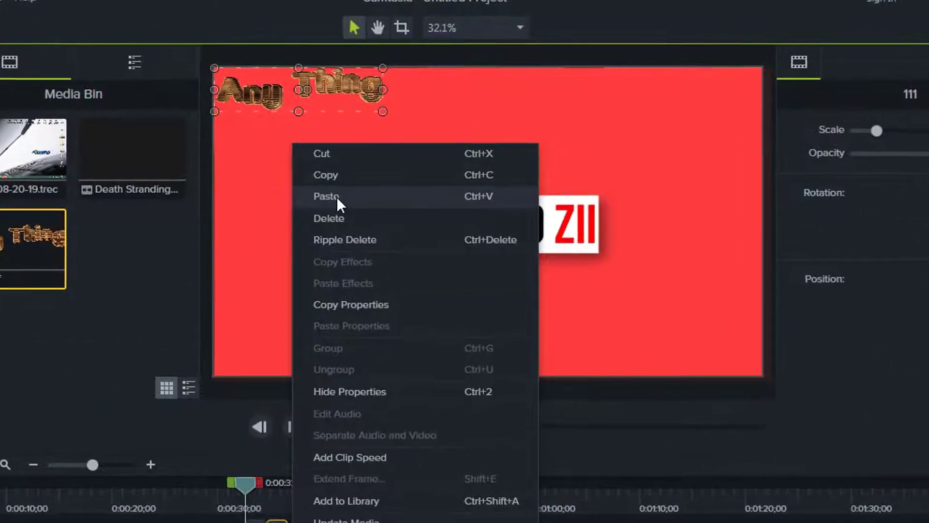
left_click(347, 182)
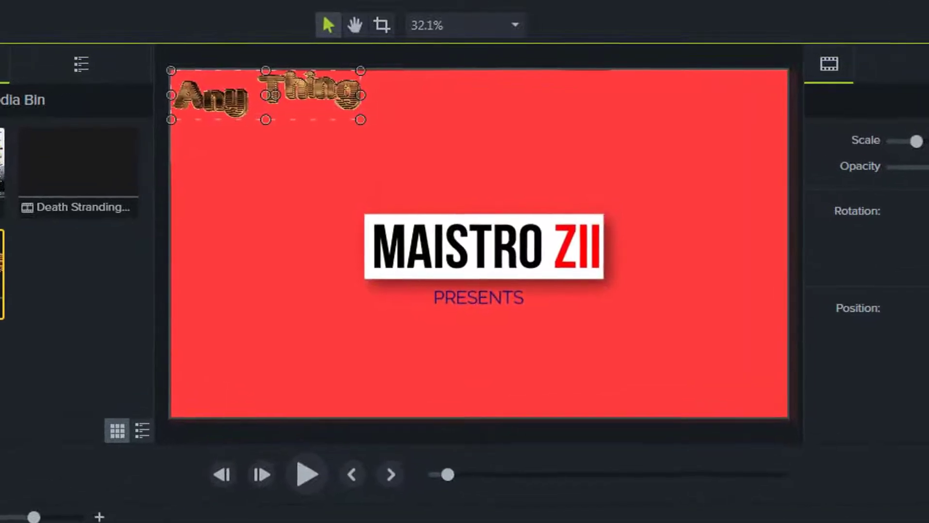
right_click(290, 419)
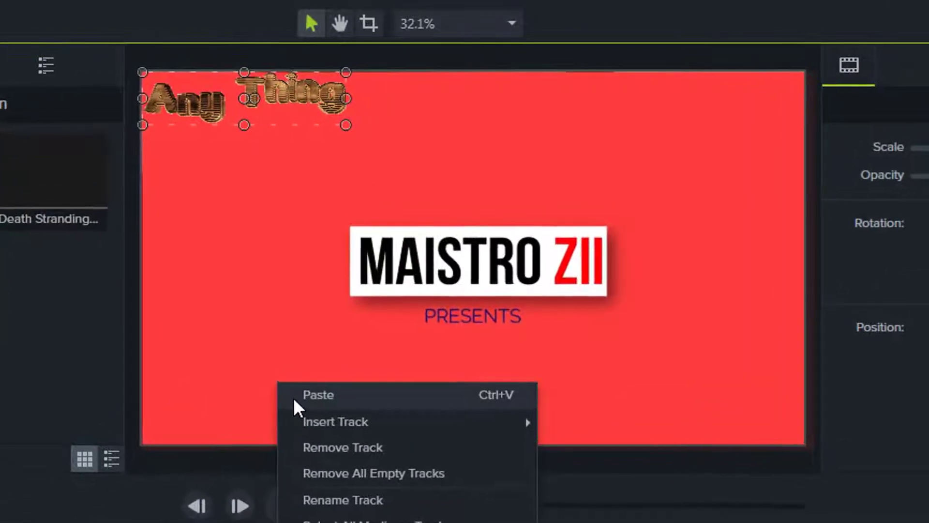
left_click(292, 457)
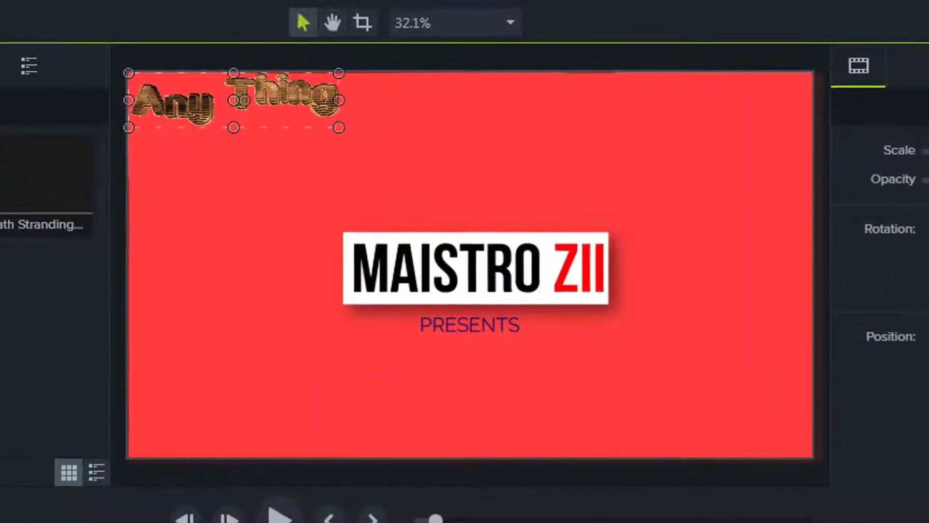
Play the video to preview the repeated logo, stop playback and minimize the editor.
left_click(278, 516)
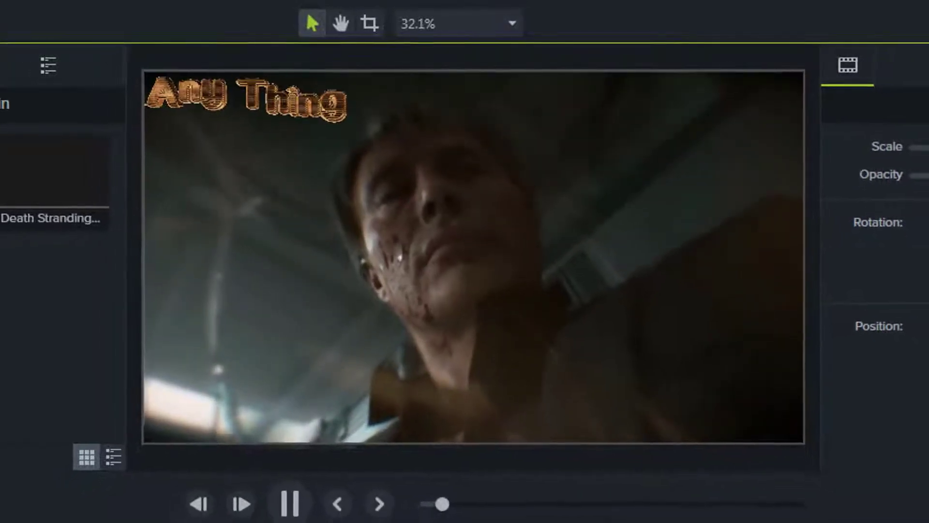
key("space")
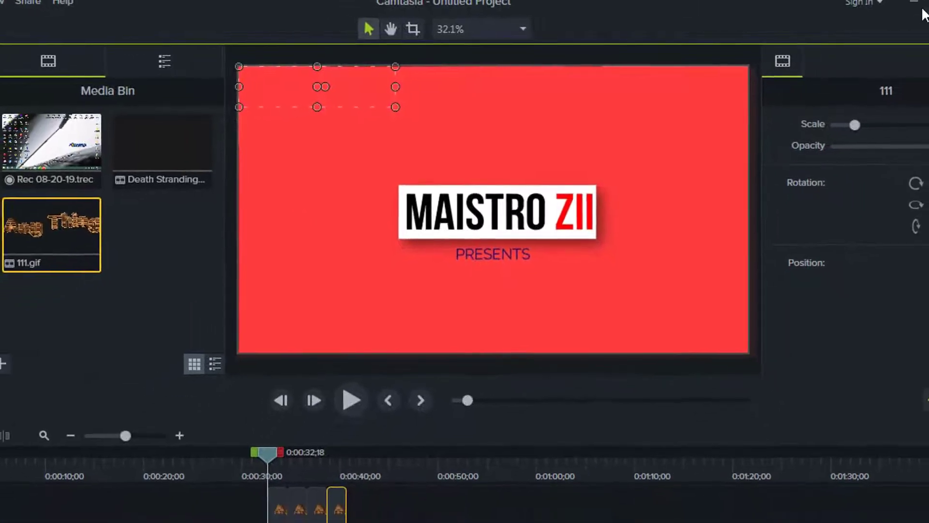
left_click(902, 7)
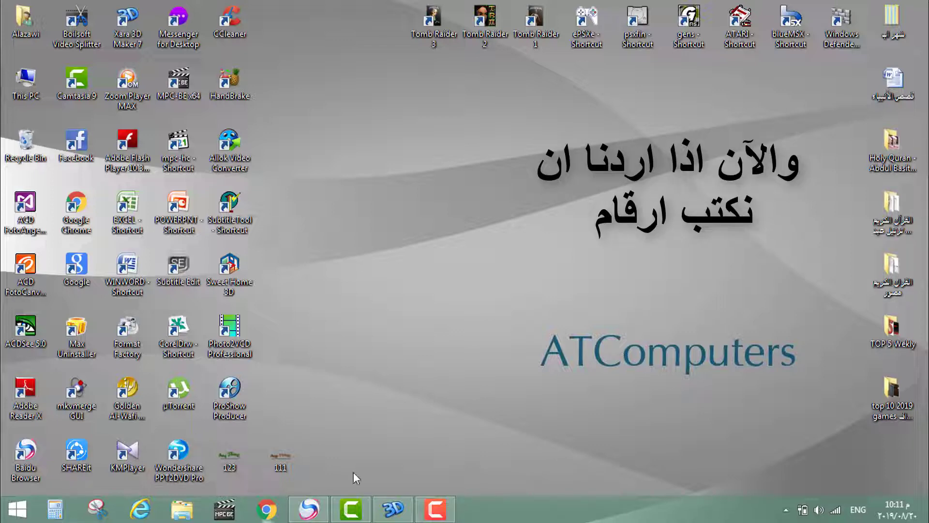
Switch to Xara 3D Maker and replace the "Any Thing" text with the number 1.
left_click(391, 510)
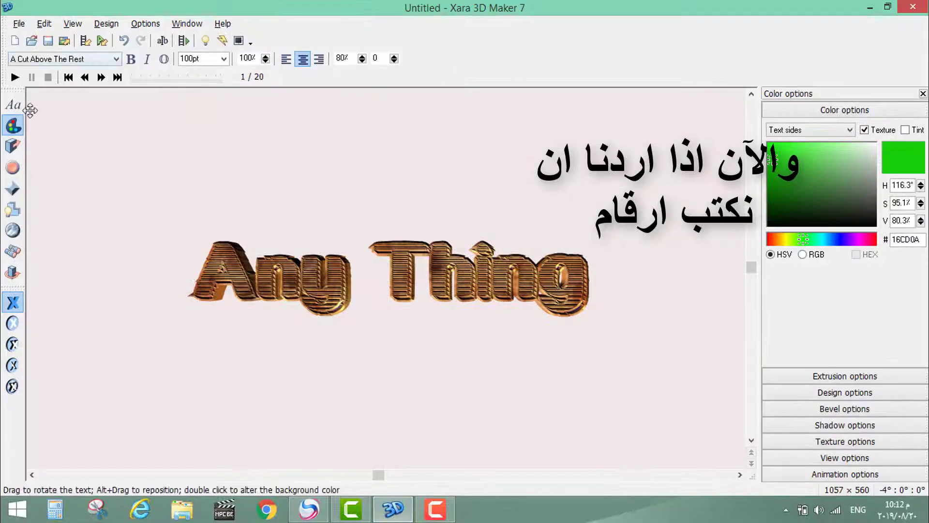
left_click(17, 108)
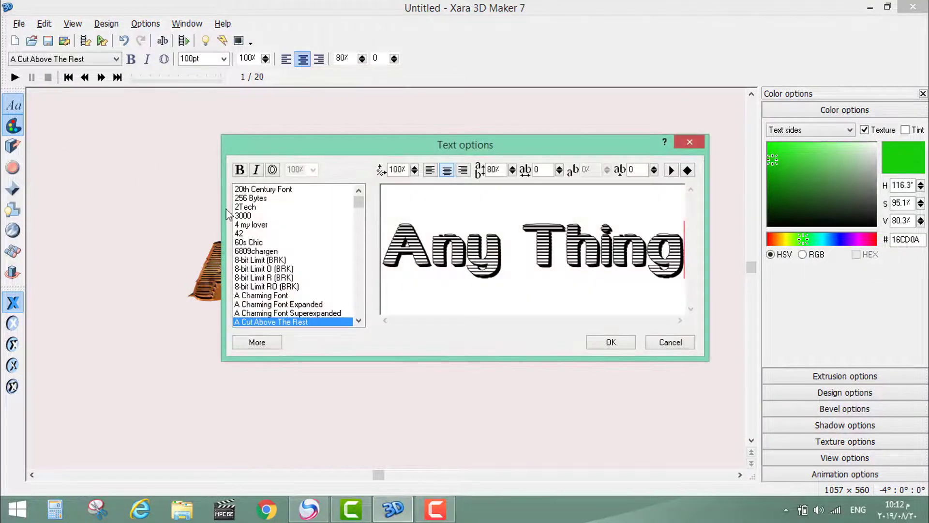
left_click(414, 263)
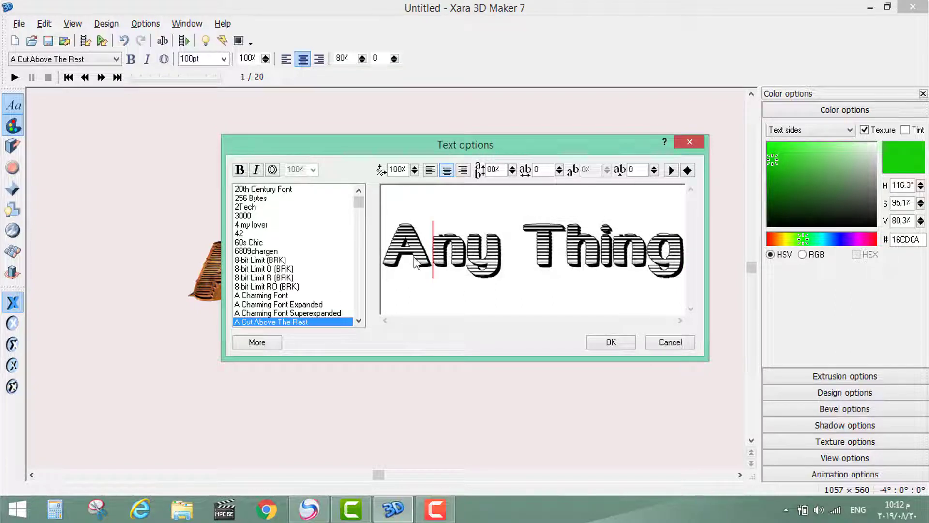
key("ctrl+a")
type("1")
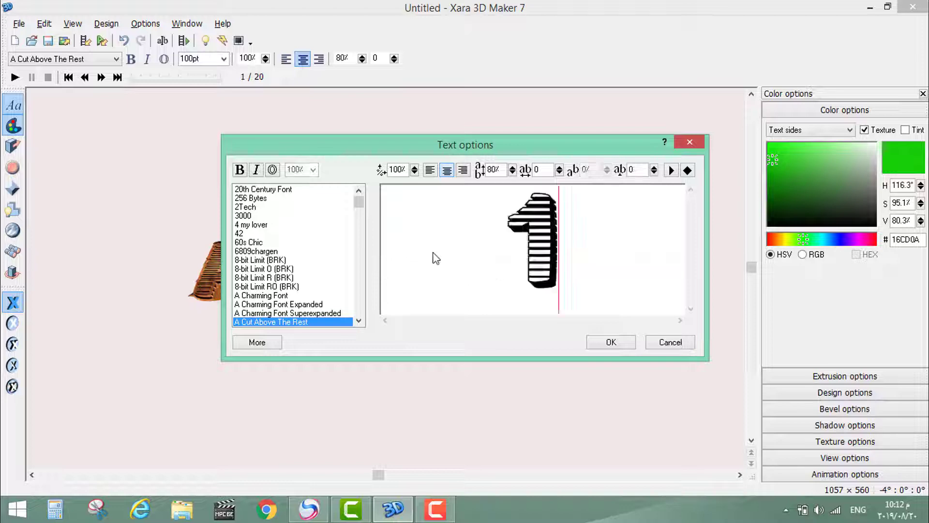
left_click(611, 342)
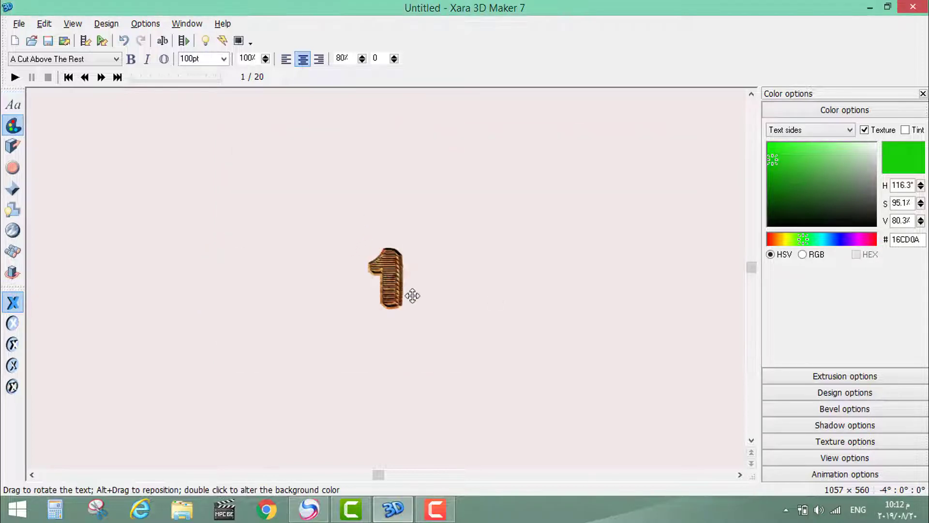
Open the style import and preview the number 1 in the first Static styles, including 2Round, 3DGlowBorder, 3DVivianBorderB, 3DSnowBoardb and Balthazar2.
left_click(18, 24)
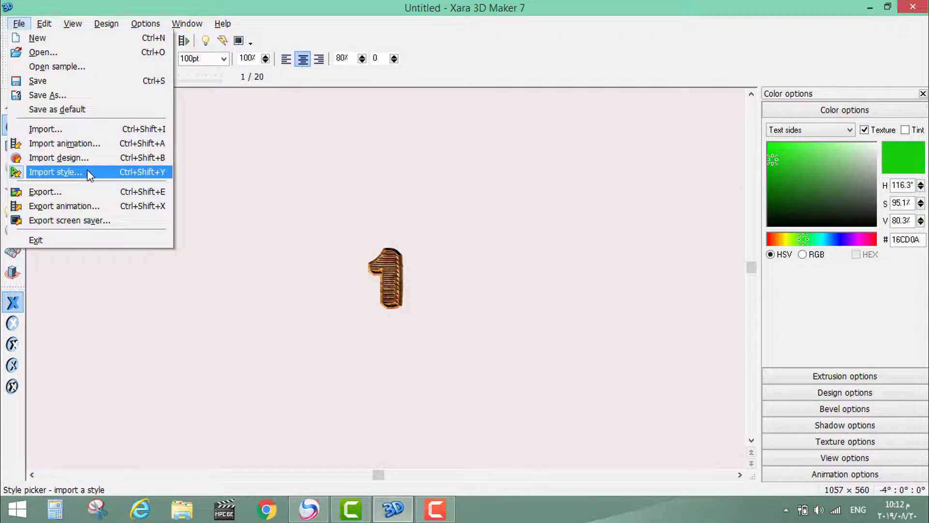
left_click(87, 171)
left_click(363, 78)
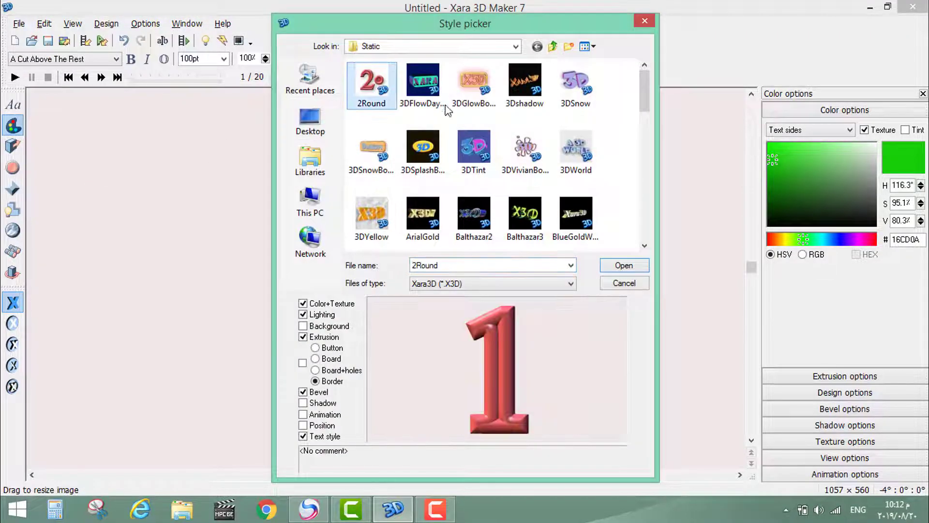
left_click(435, 92)
left_click(468, 94)
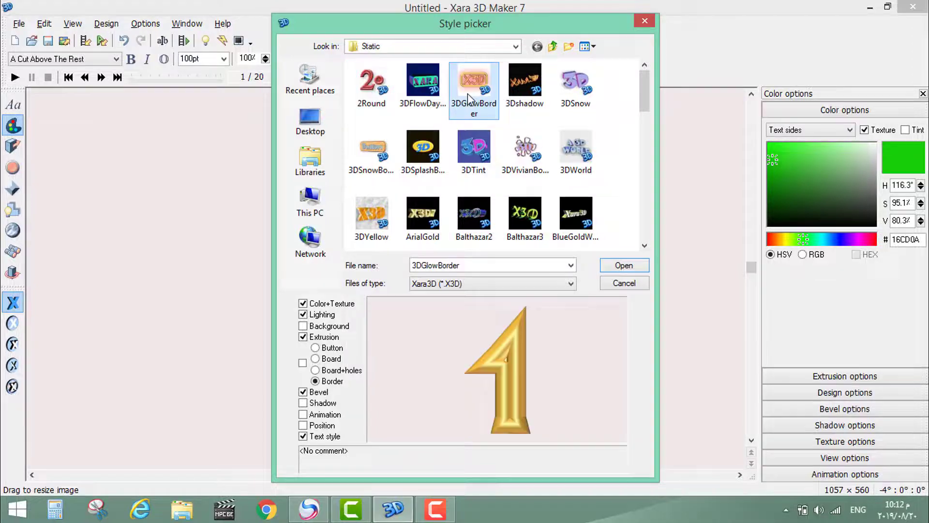
left_click(530, 96)
left_click(576, 86)
left_click(569, 151)
left_click(519, 157)
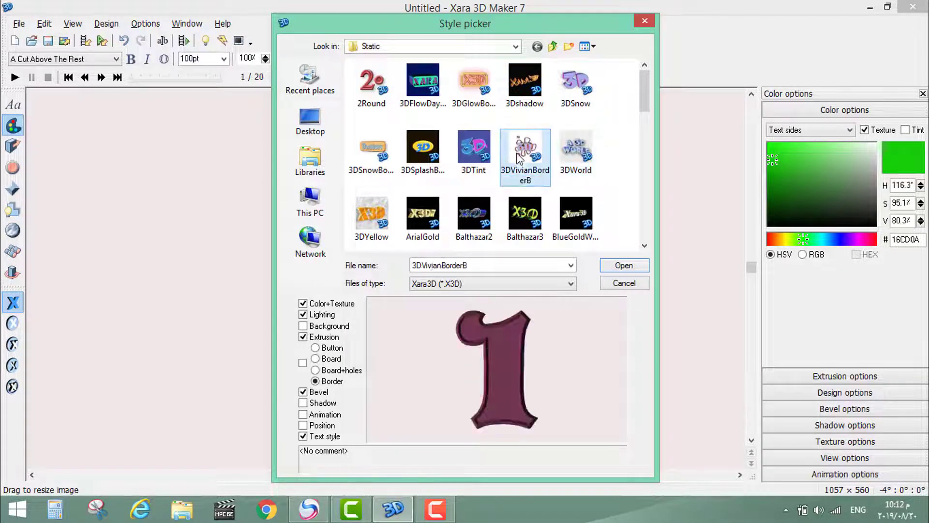
left_click(470, 155)
left_click(423, 154)
left_click(372, 154)
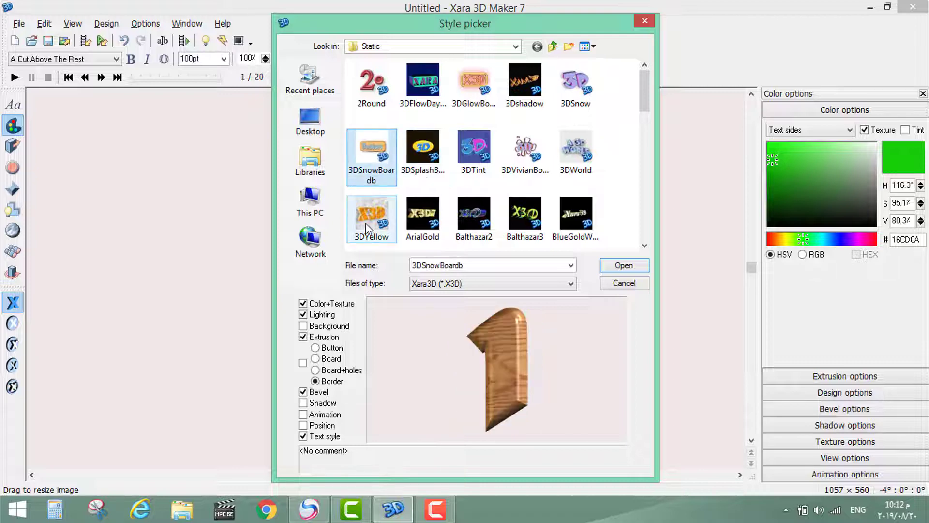
left_click(367, 227)
left_click(425, 220)
left_click(482, 231)
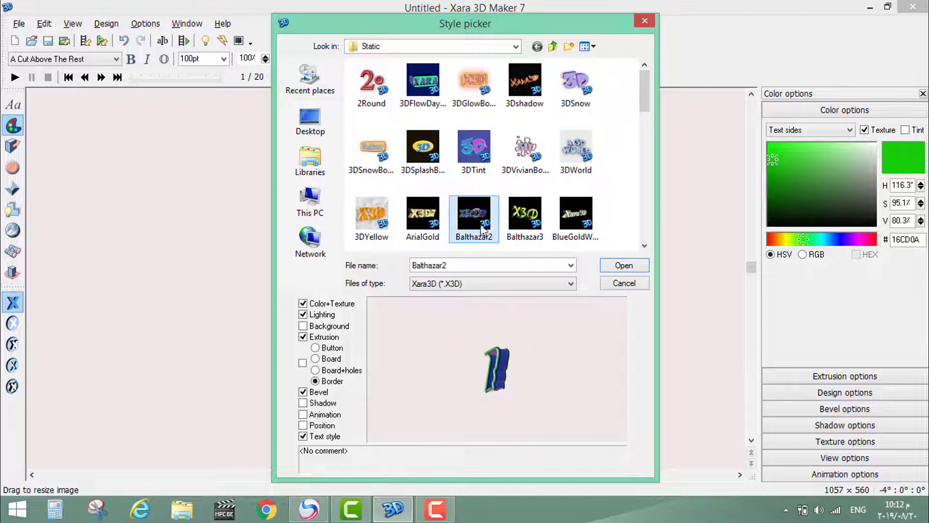
left_click(526, 230)
left_click(576, 215)
Preview further Static styles on the number 1, such as CalligraphicBoardHole2, Colors2, GreekXara, Geotype and FenceBoardHole.
left_click_drag(647, 94, 650, 137)
left_click(576, 123)
left_click(525, 124)
left_click(490, 139)
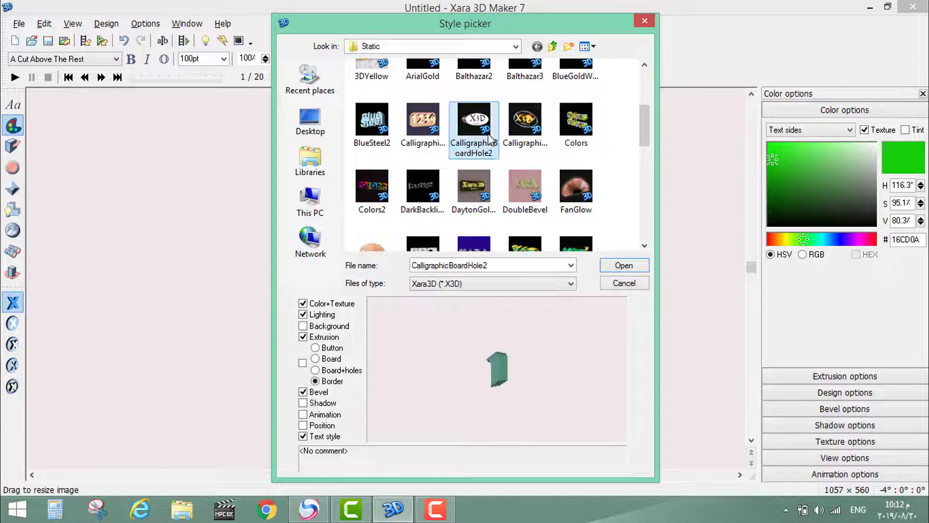
left_click(422, 123)
left_click(367, 128)
left_click(356, 187)
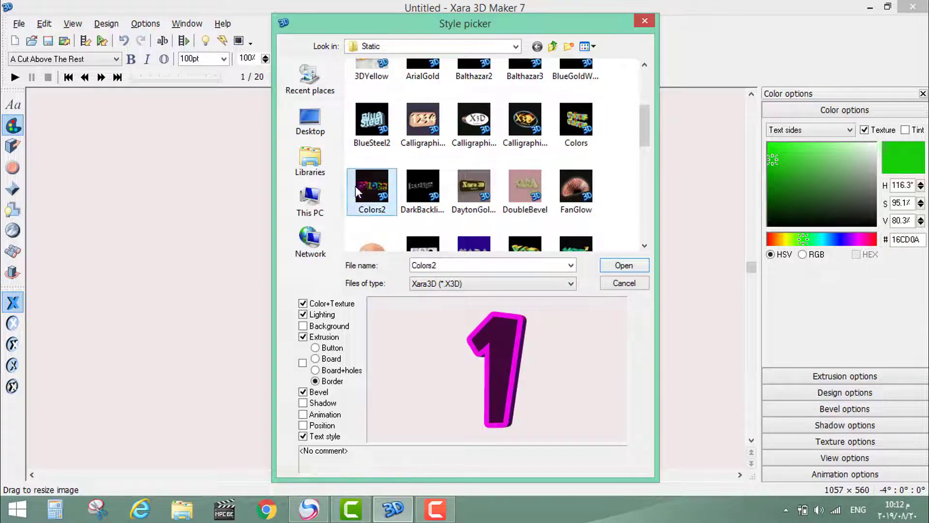
left_click_drag(648, 142, 644, 165)
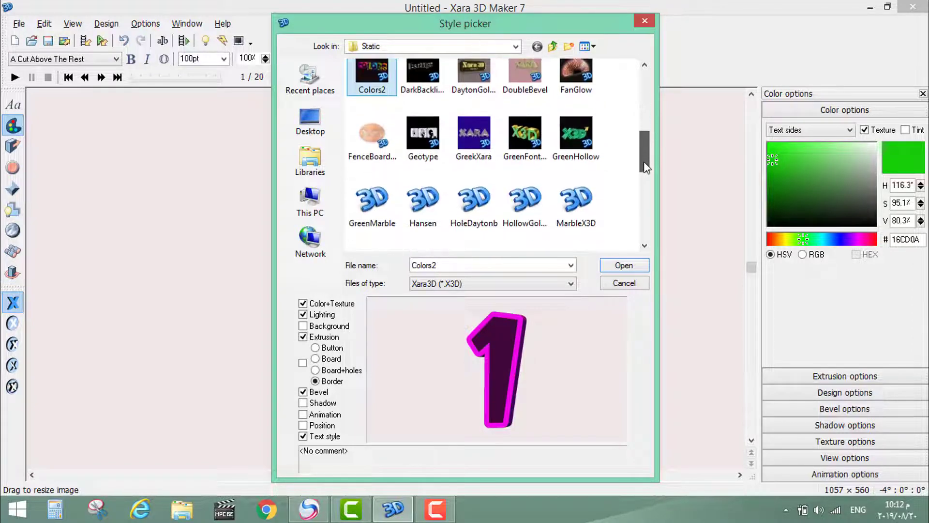
left_click(576, 138)
left_click(529, 148)
left_click(475, 145)
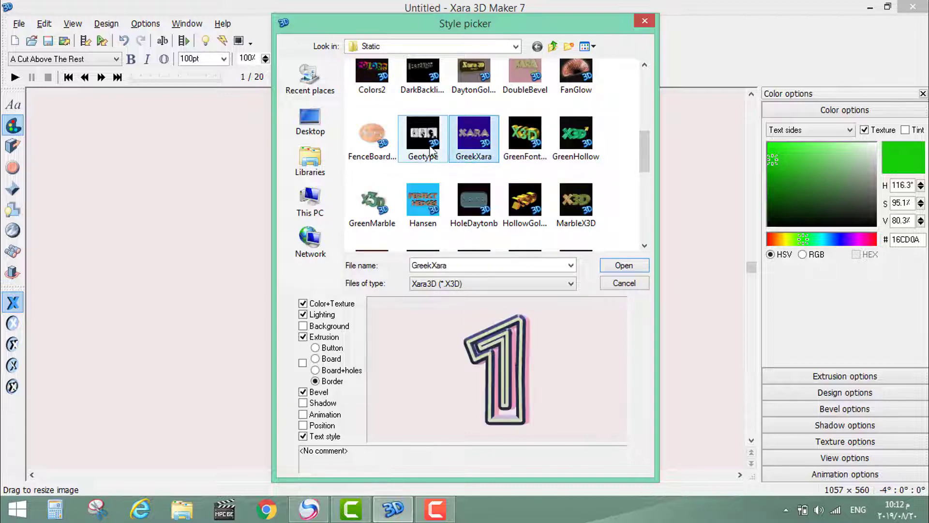
left_click(424, 145)
left_click(371, 137)
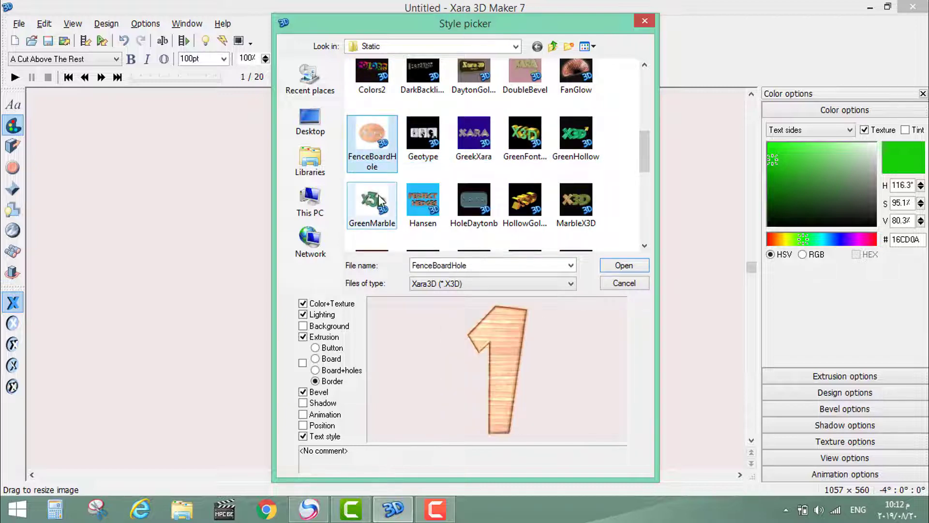
Compare the styles from GreenMarble to MarbleX3D and apply the GreenMarble style to the number 1.
left_click(373, 203)
left_click(417, 210)
left_click(478, 199)
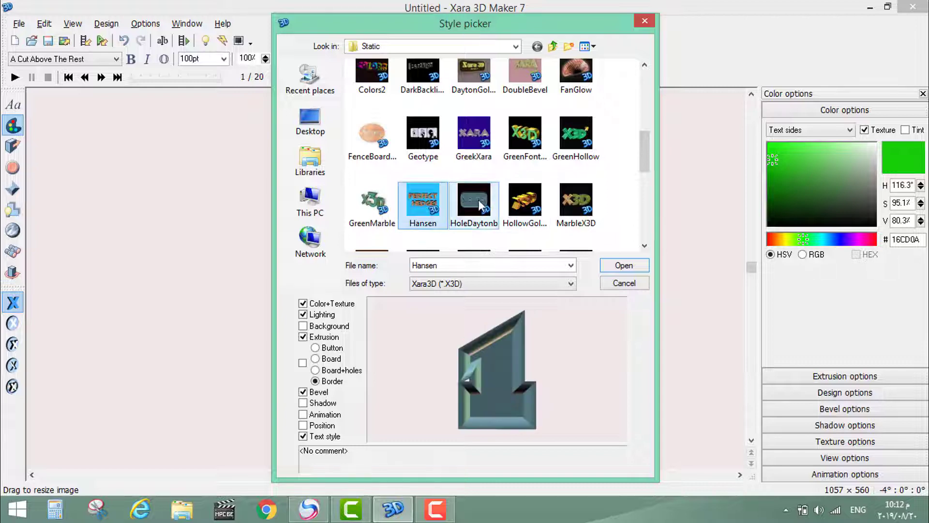
left_click(525, 204)
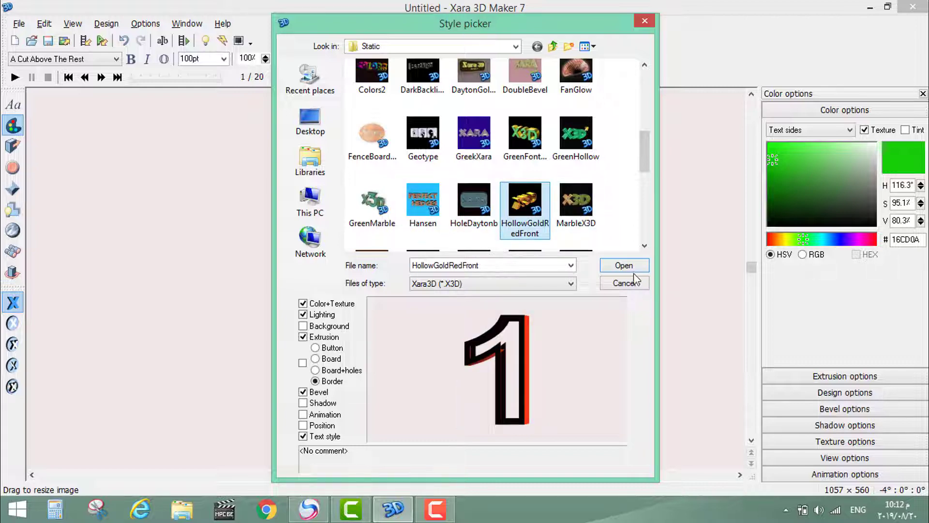
left_click(576, 201)
left_click(382, 213)
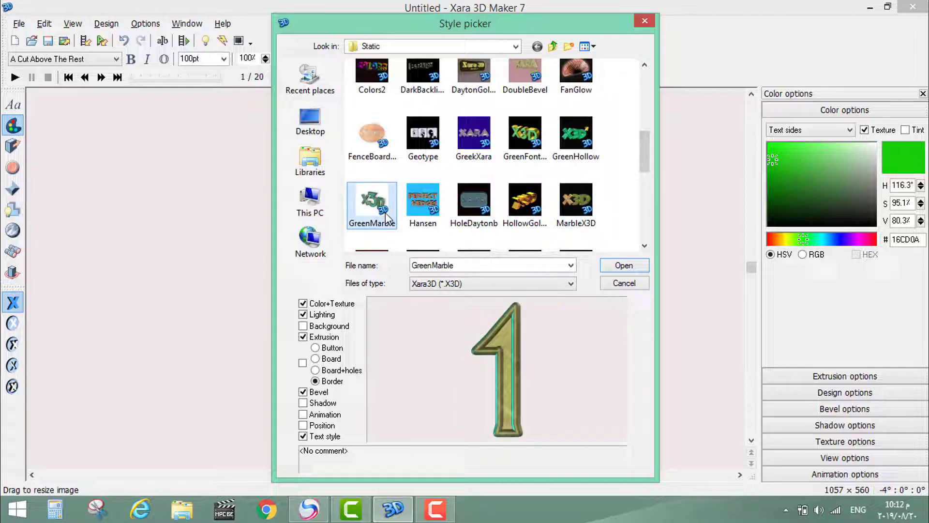
left_click(620, 265)
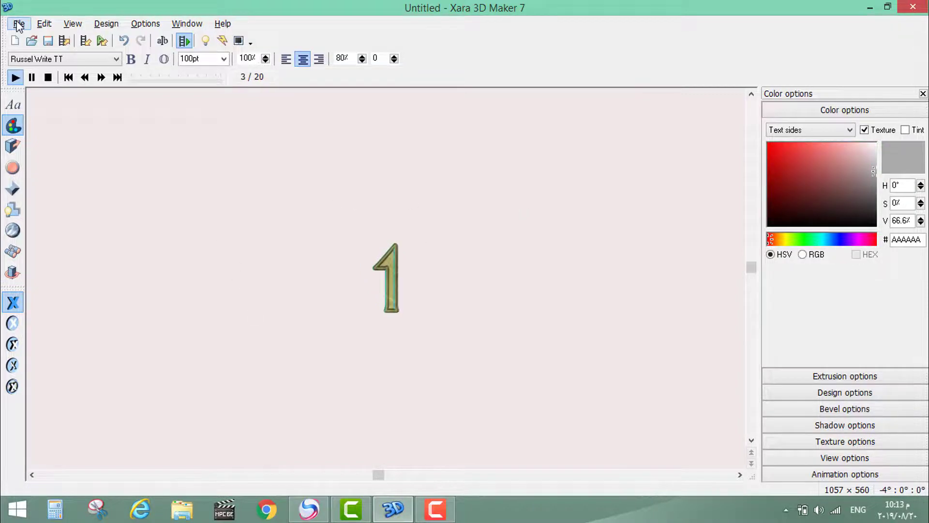
Stop playback, open the animation import and preview animations such as AlternateLinesRotate1b, InAndDownScroll, Swing1bWave, Rotate2bWave and UpScroll.
left_click(48, 78)
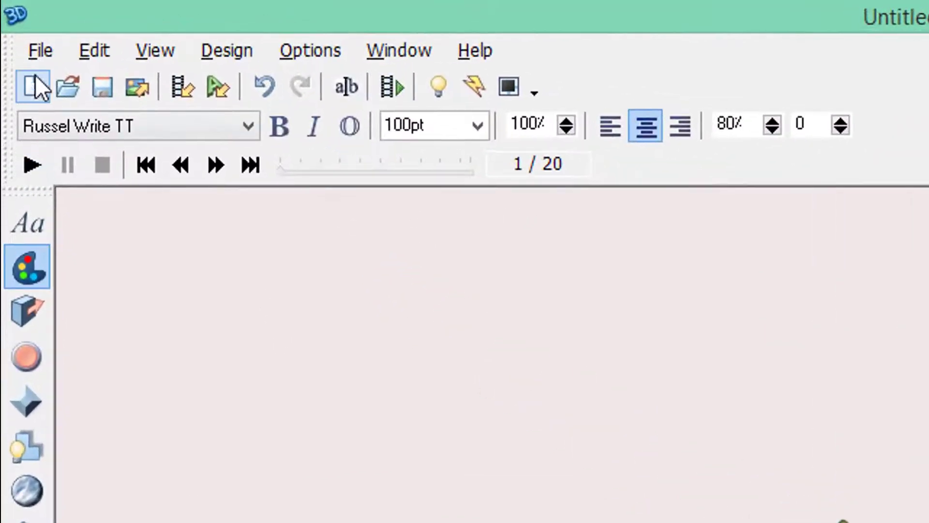
left_click(40, 45)
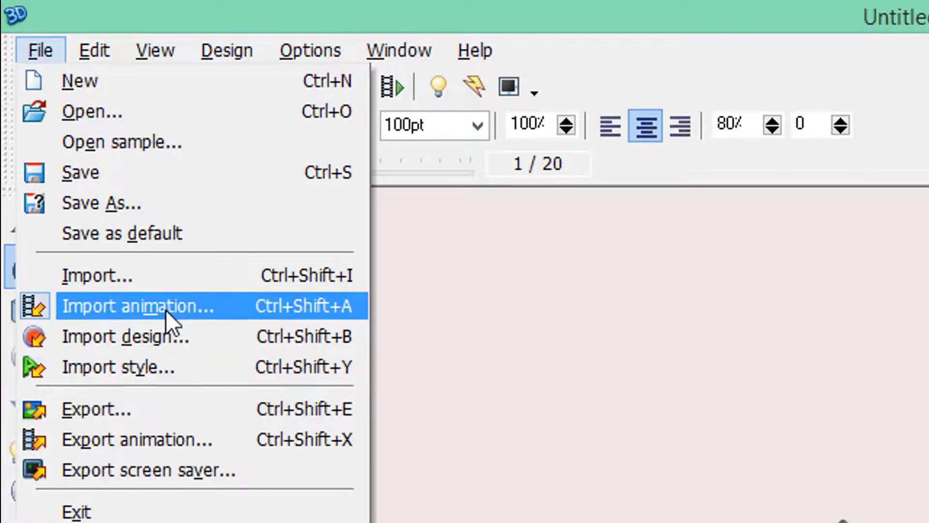
left_click(167, 305)
left_click(675, 285)
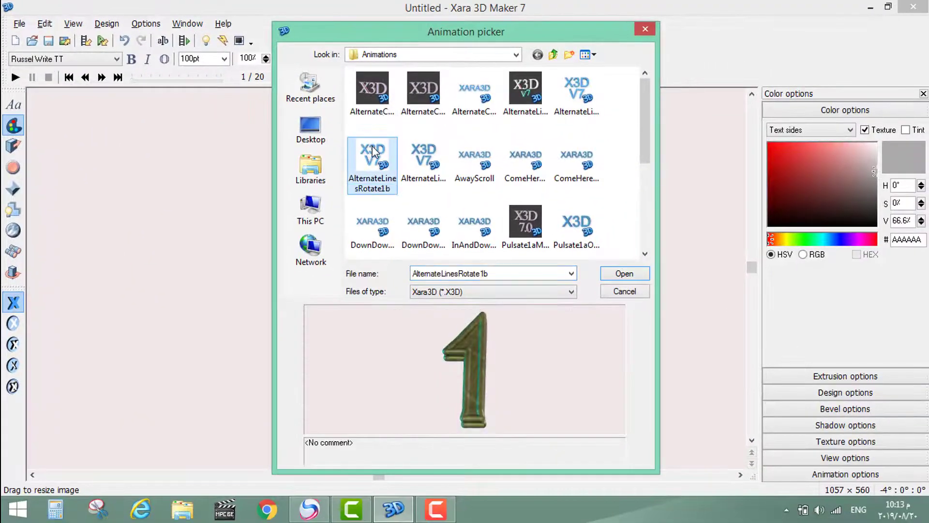
left_click(465, 232)
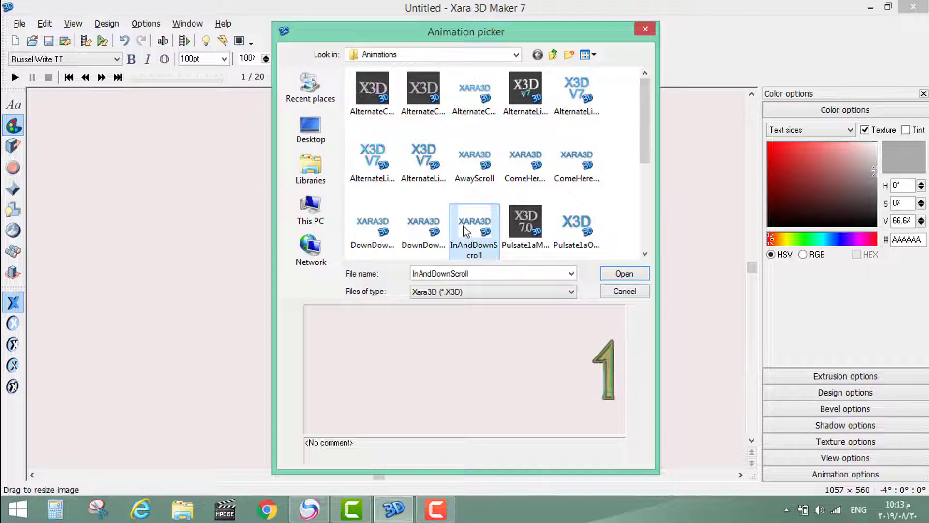
left_click(425, 235)
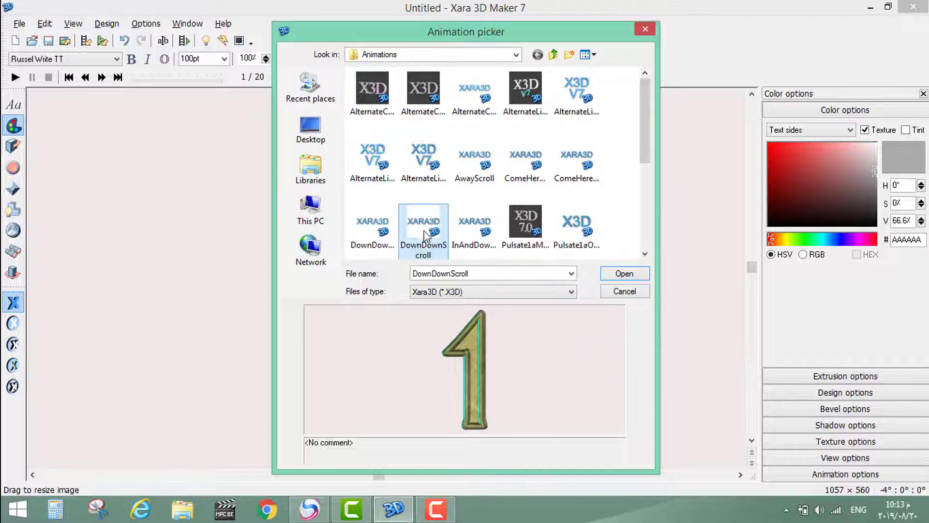
scroll(536, 212, "down", 5)
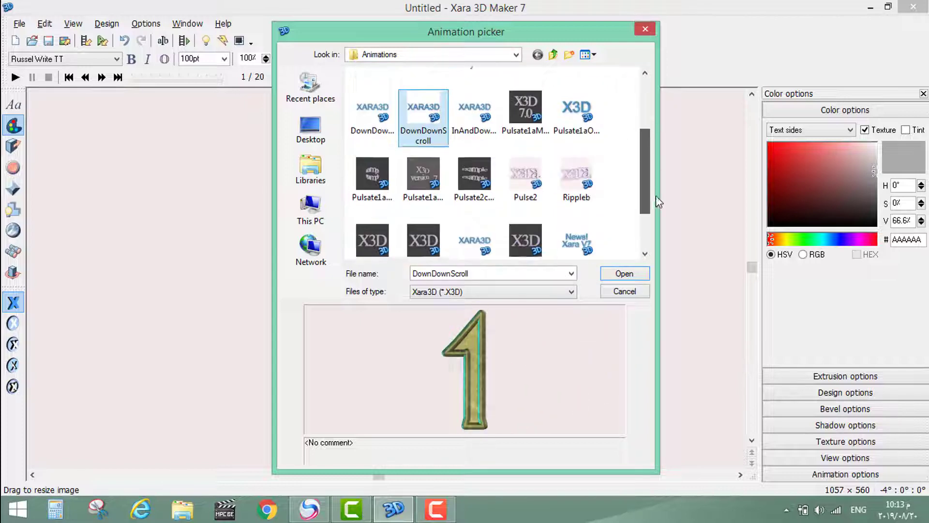
left_click(523, 178)
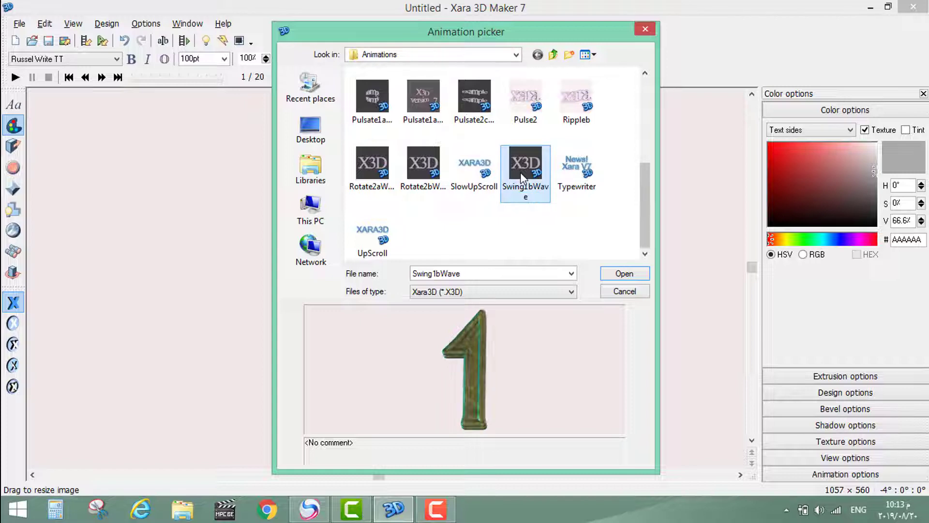
left_click(421, 175)
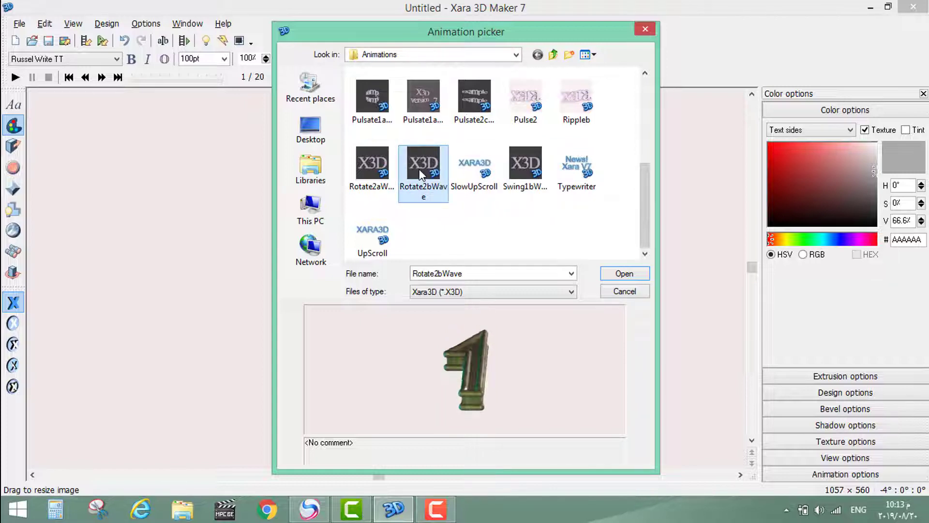
left_click(372, 173)
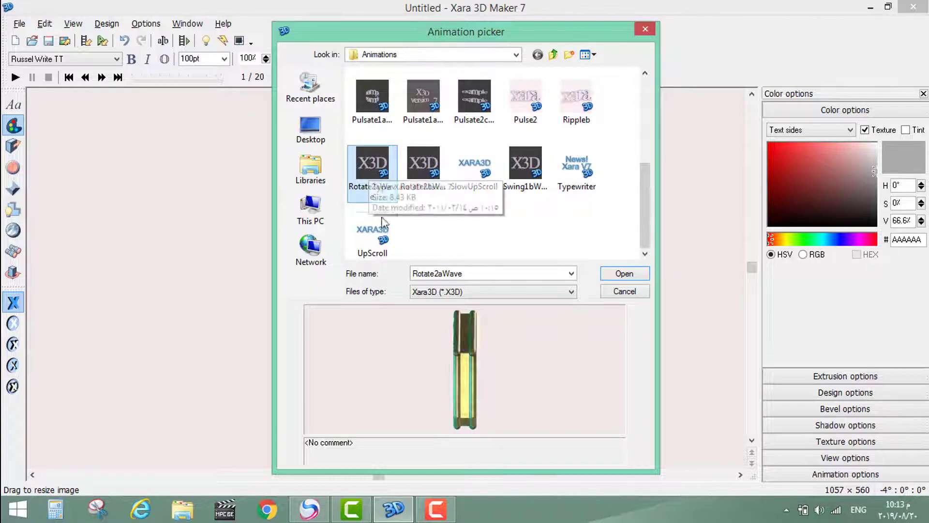
left_click(374, 236)
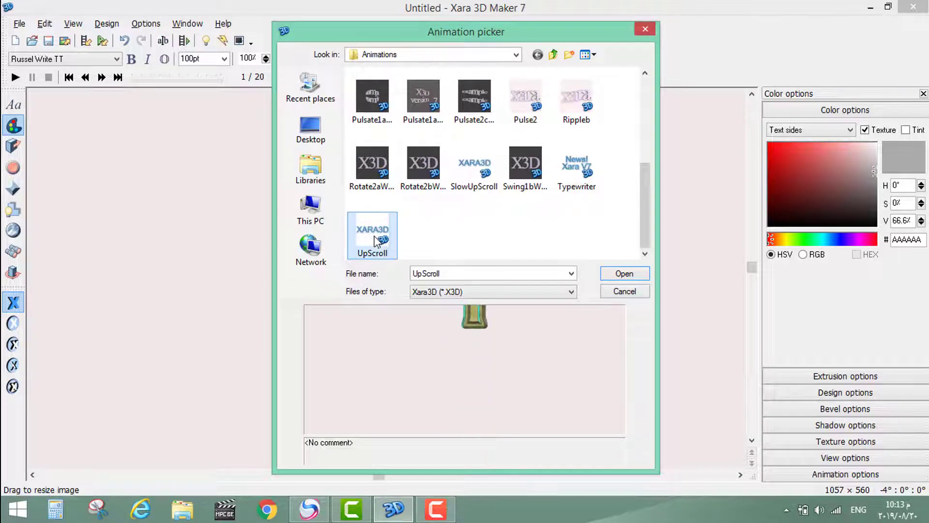
Apply the Rotate2aWave animation to the number 1.
left_click(411, 190)
left_click(381, 169)
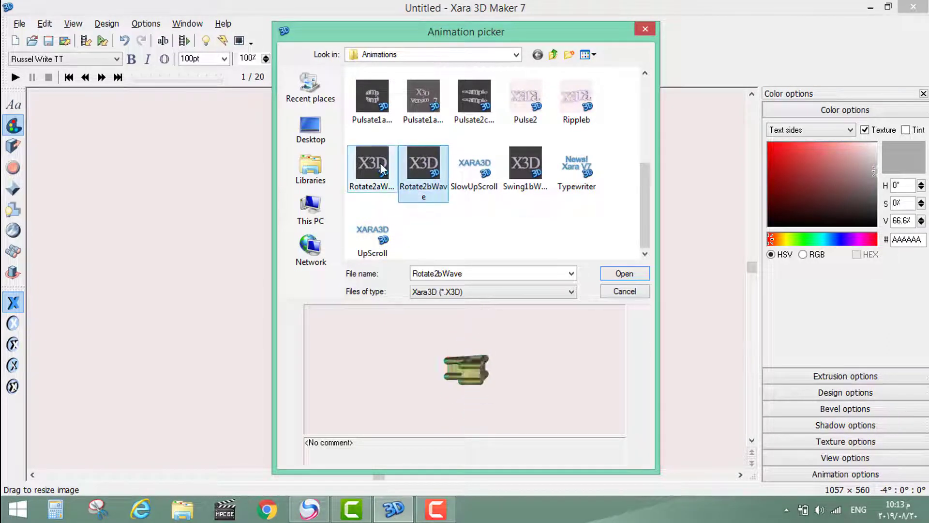
left_click(639, 272)
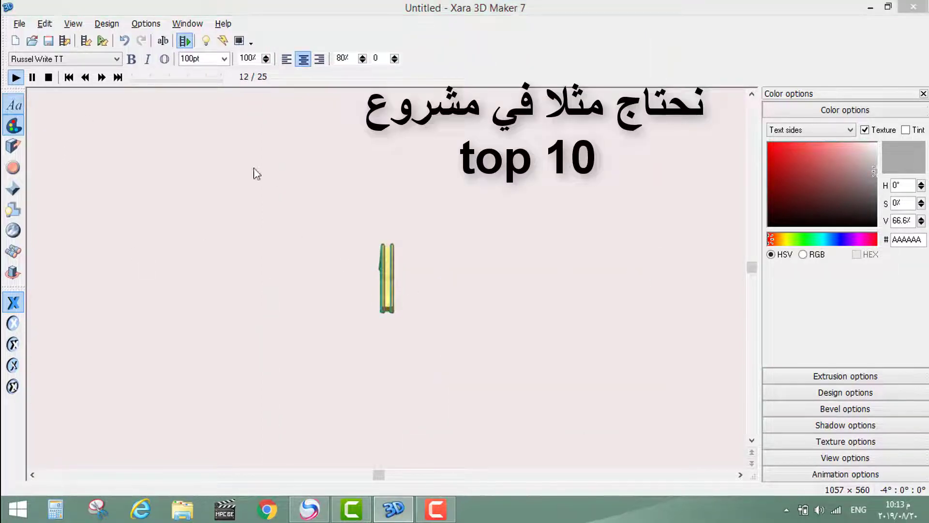
Replace the text 1 with 10, keeping the Russel Write TT font.
double_click(390, 290)
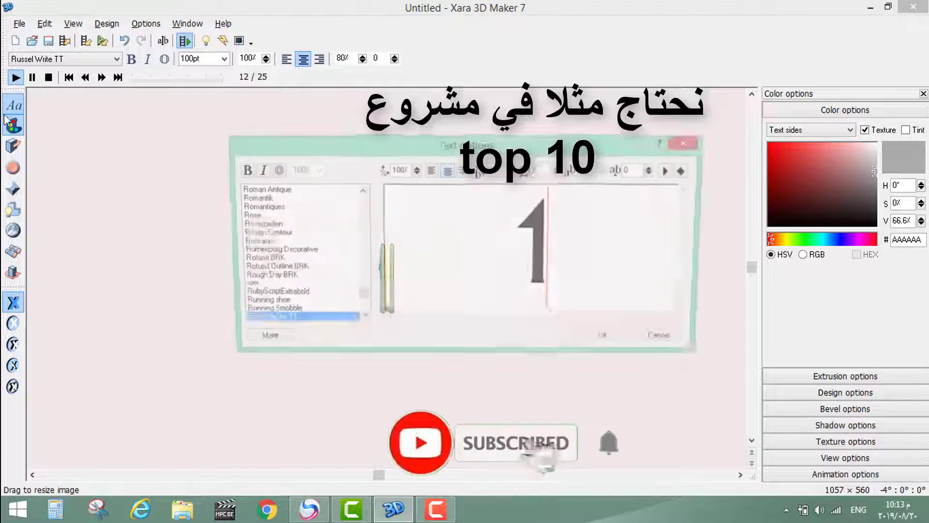
double_click(542, 244)
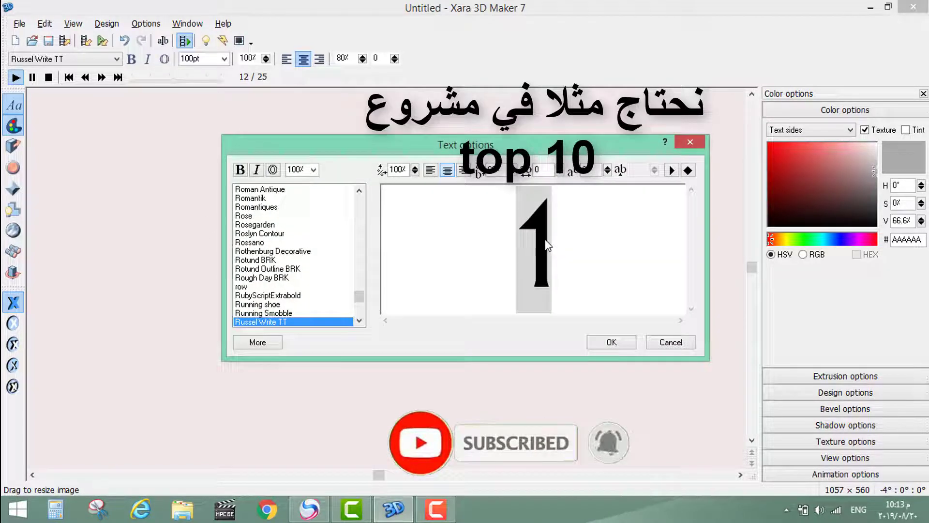
type("10")
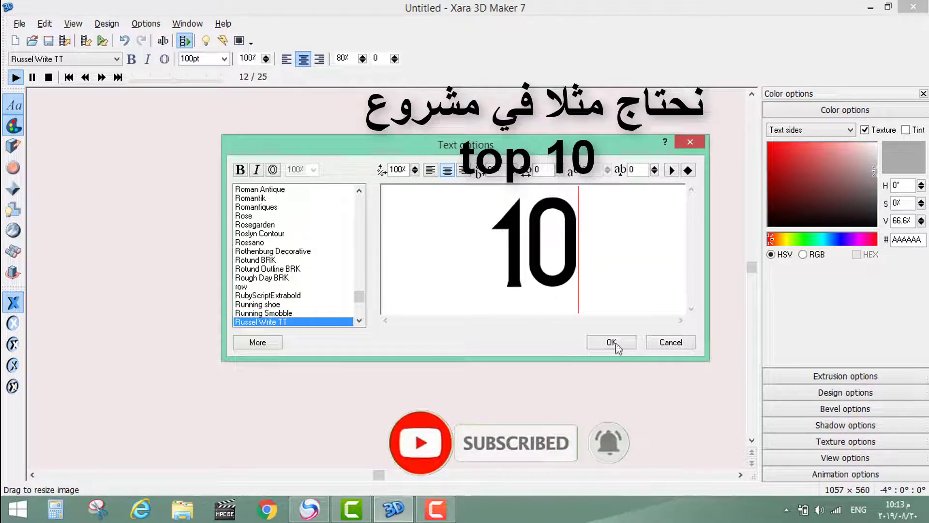
left_click(614, 342)
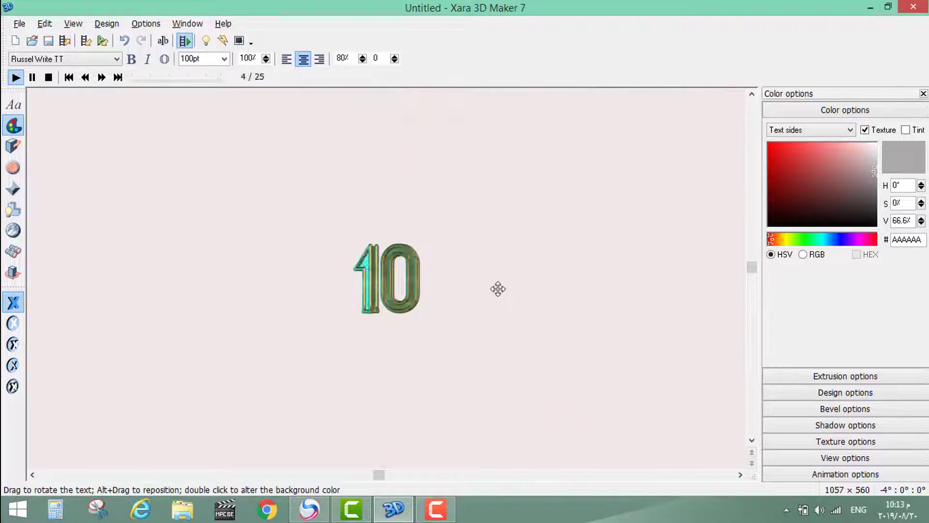
left_click(20, 24)
left_click(48, 92)
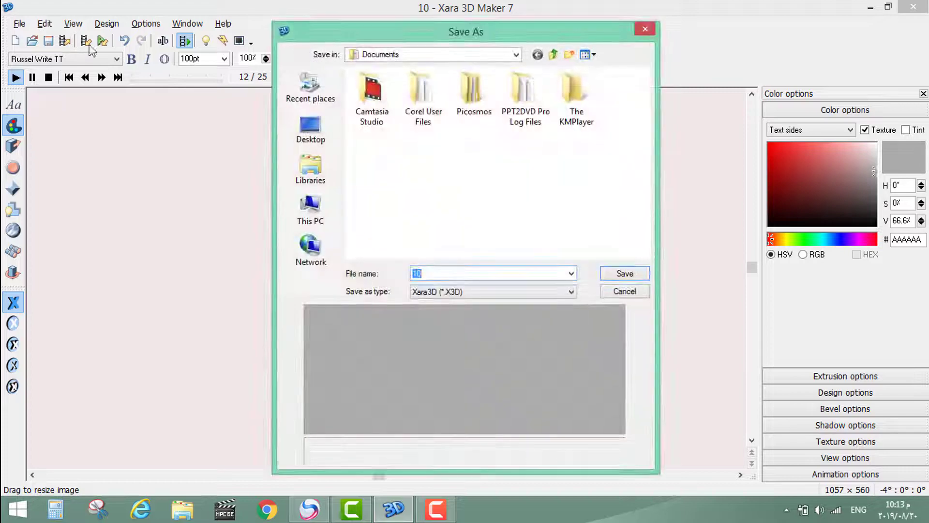
left_click(651, 29)
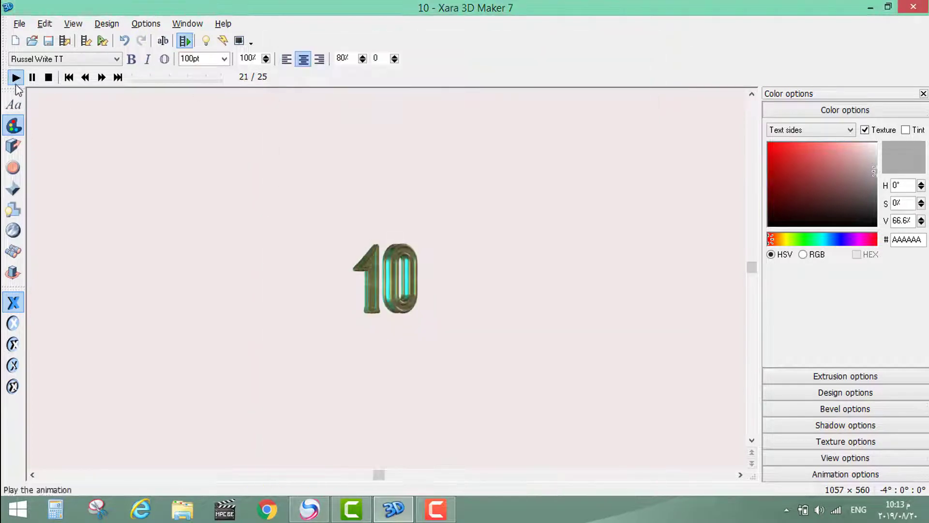
Export the number 10 animation to the Desktop as a GIF file named 10.
left_click(20, 24)
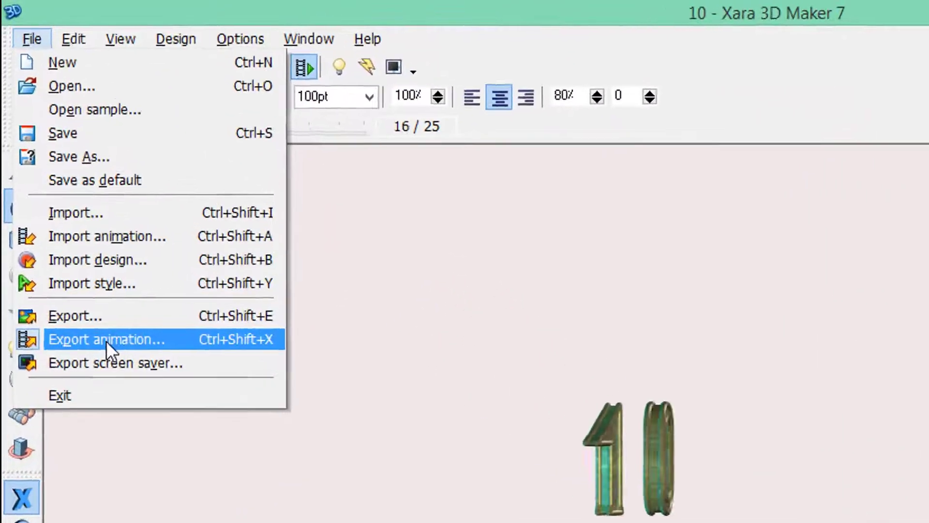
left_click(96, 222)
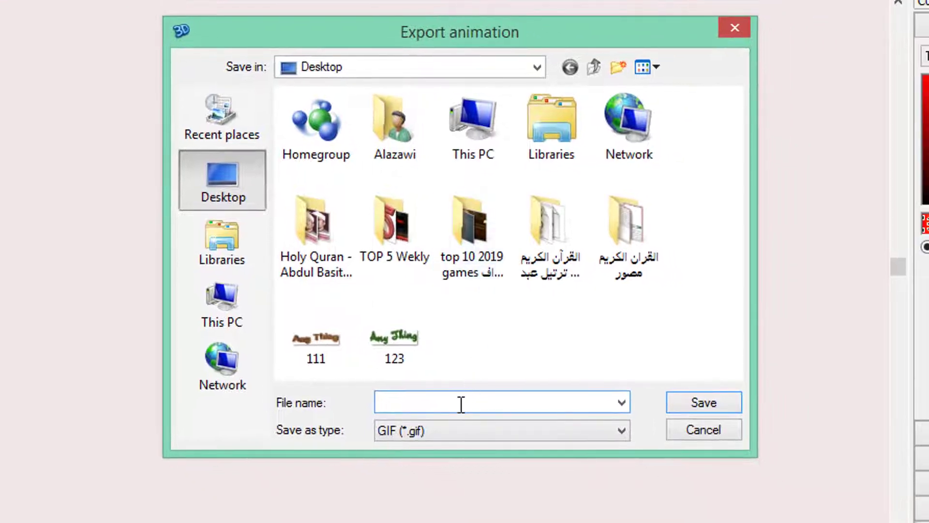
type("10")
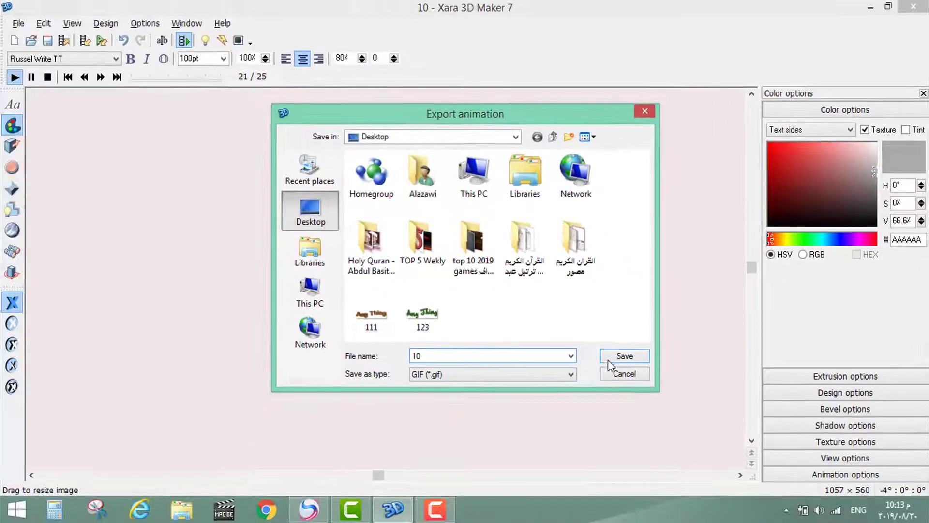
left_click(608, 358)
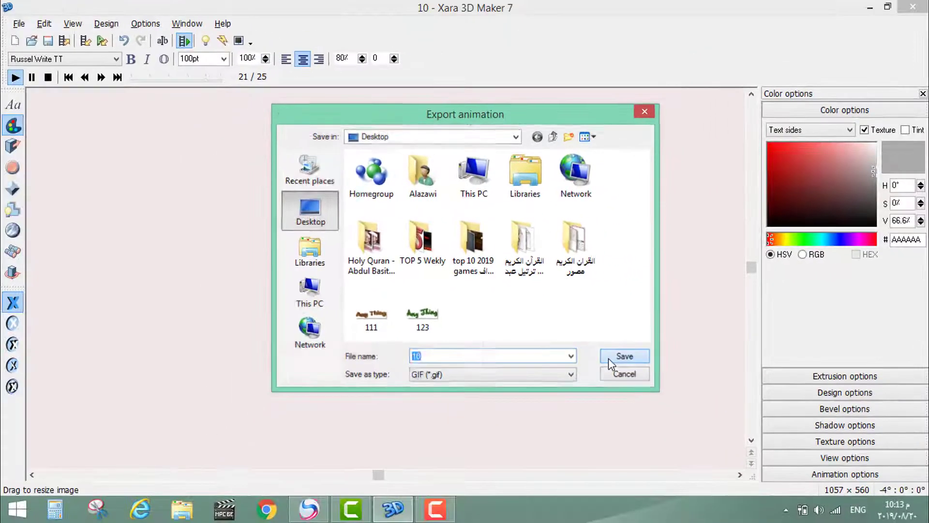
left_click(535, 305)
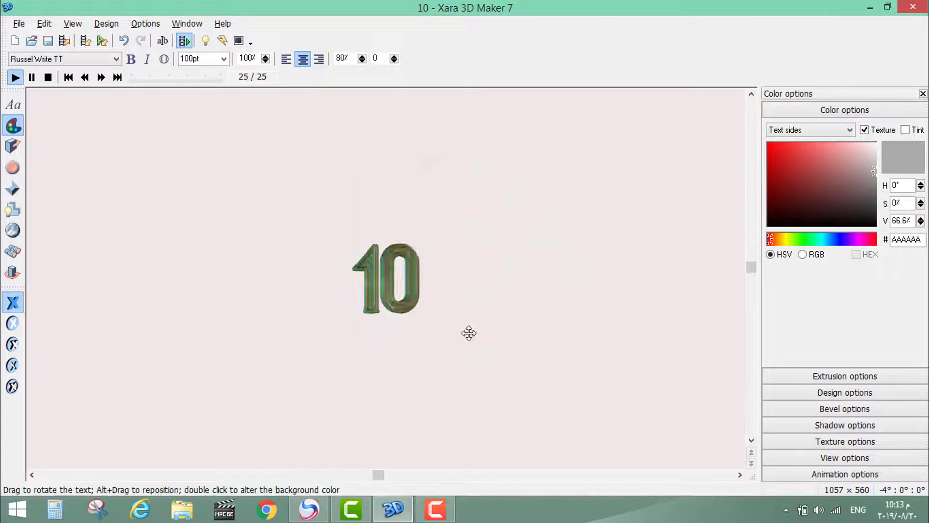
Switch to Camtasia and import 10.gif from the Desktop into the project media.
left_click(346, 519)
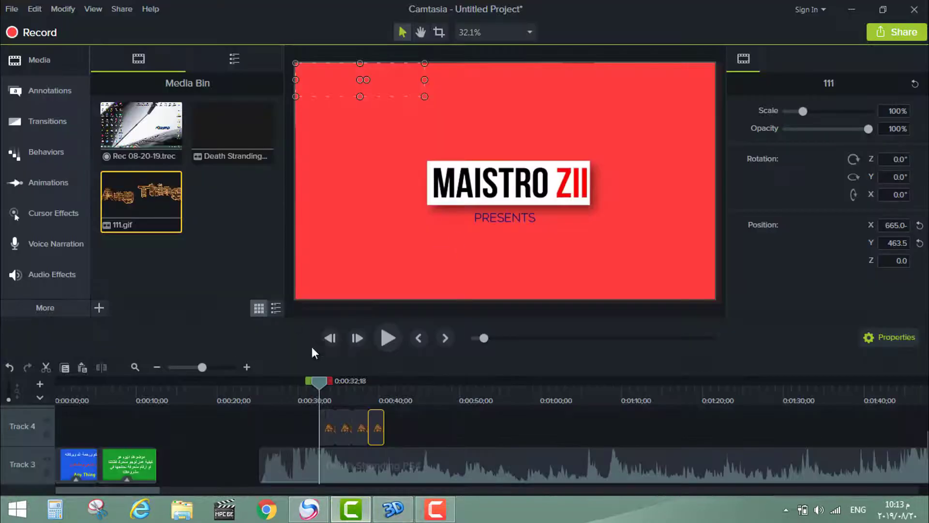
left_click(99, 307)
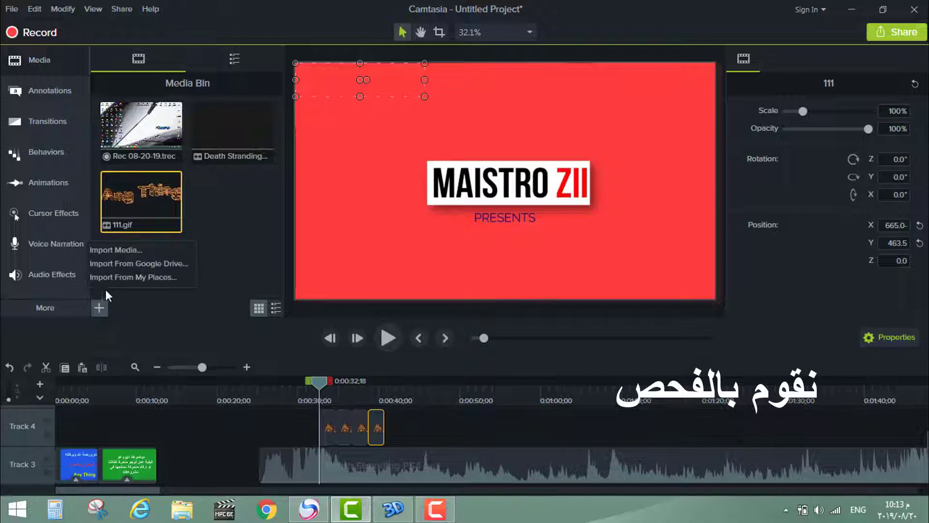
left_click(129, 252)
left_click(145, 278)
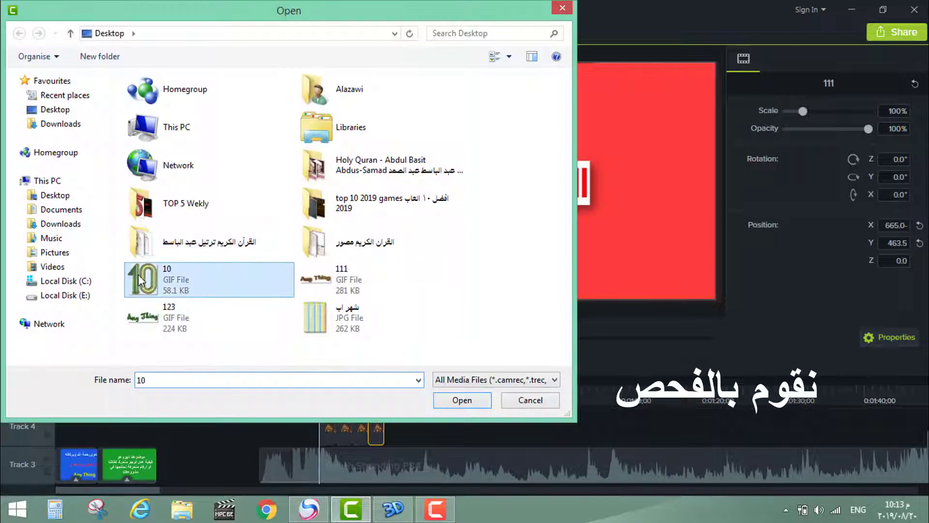
left_click(460, 401)
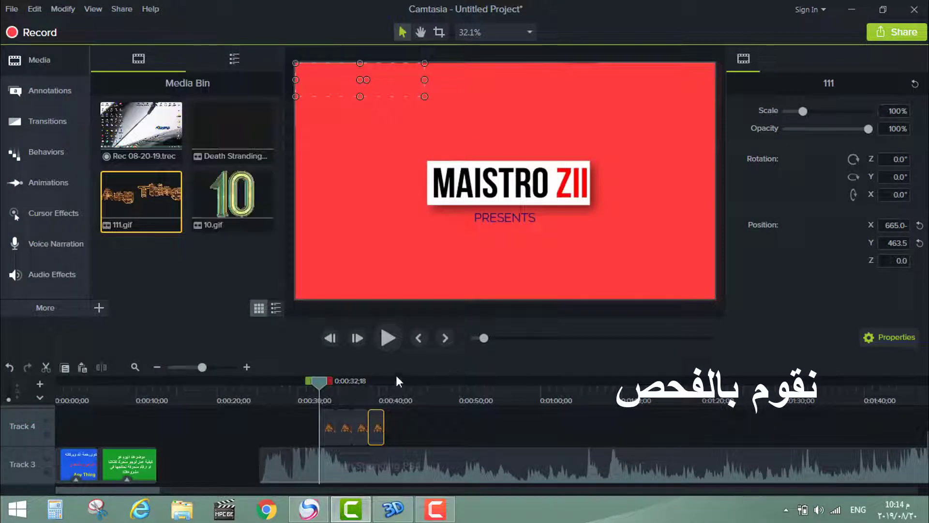
Place 10.gif on Track 5 at 0:00:32;18, enlarge it to about 327% and fit it into the lower-left corner of the video.
left_click_drag(233, 203, 325, 425)
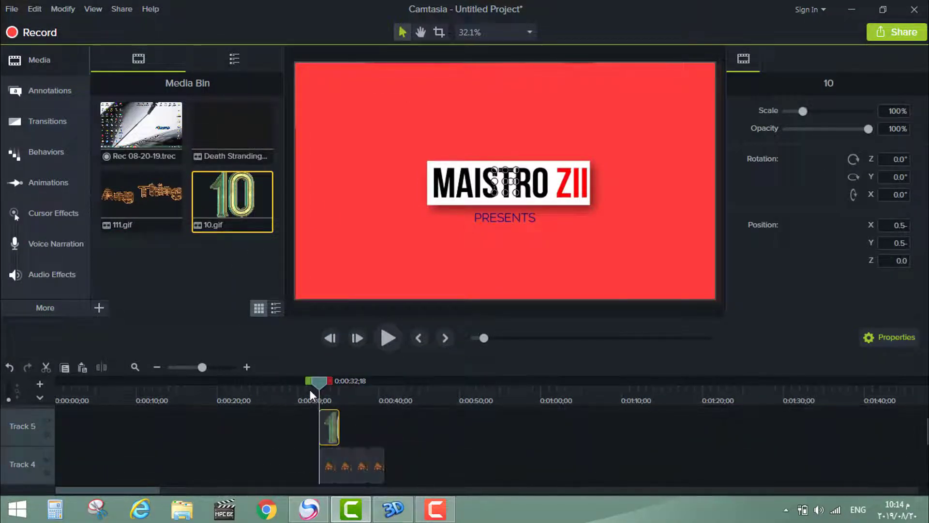
left_click(327, 388)
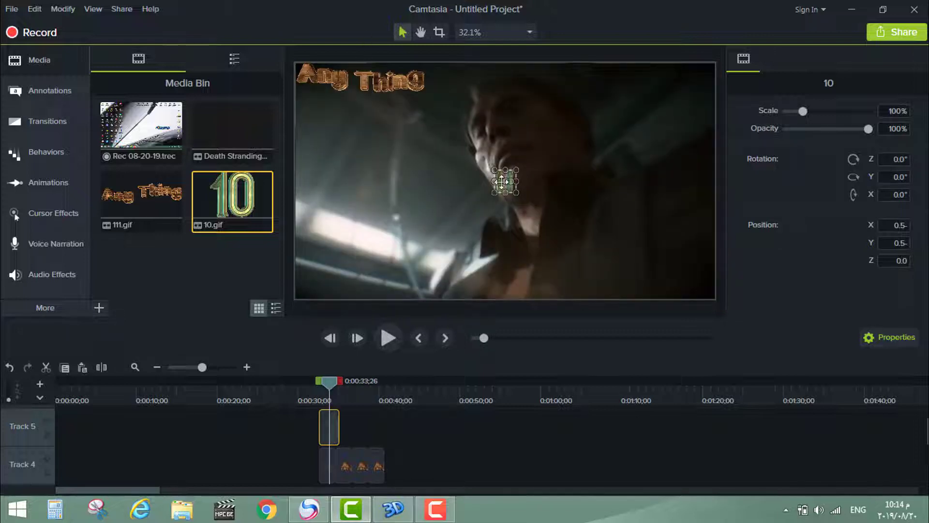
left_click_drag(536, 213, 347, 276)
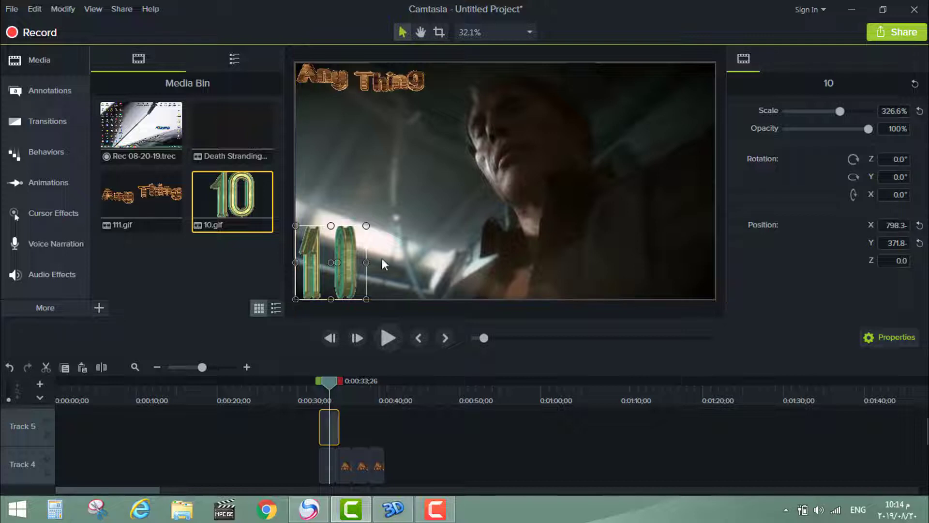
Copy the 10 clip and paste two more copies end to end after it on Track 5.
right_click(340, 272)
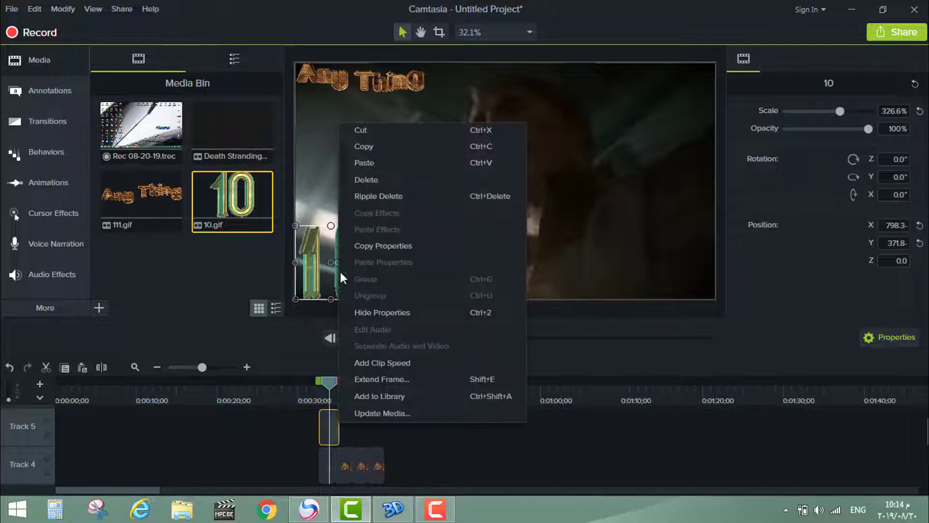
left_click(380, 244)
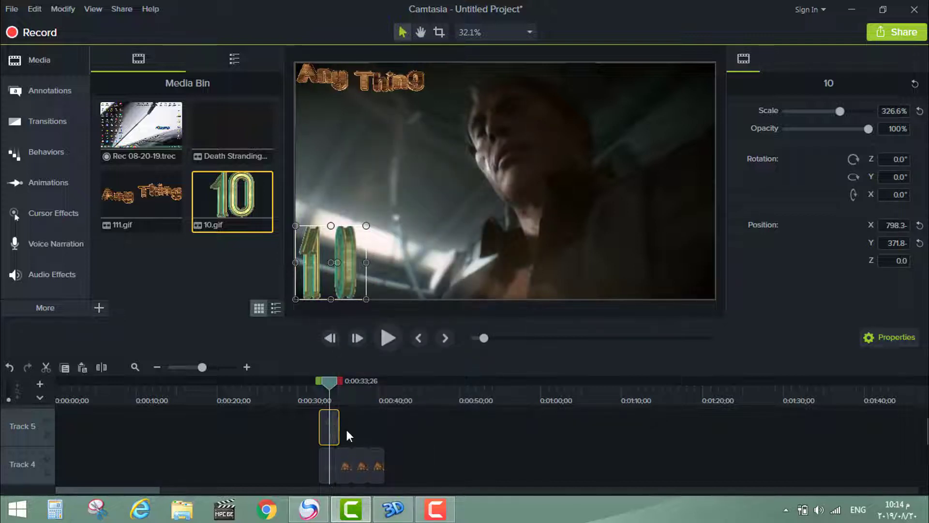
right_click(345, 428)
left_click(377, 275)
left_click_drag(358, 429, 341, 435)
right_click(368, 427)
left_click(396, 286)
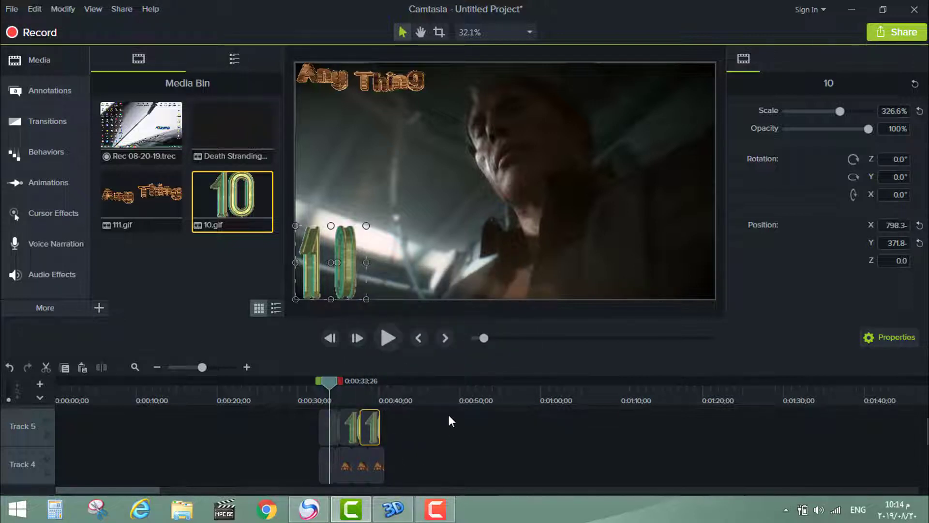
Play the video through the 10 and Any Thing overlays and past their end, then stop playback.
left_click(388, 341)
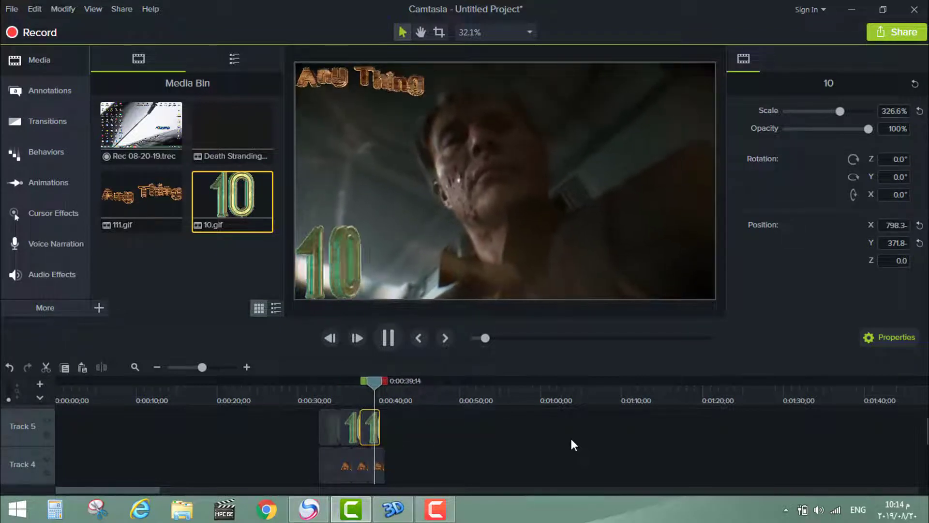
left_click_drag(389, 379, 412, 383)
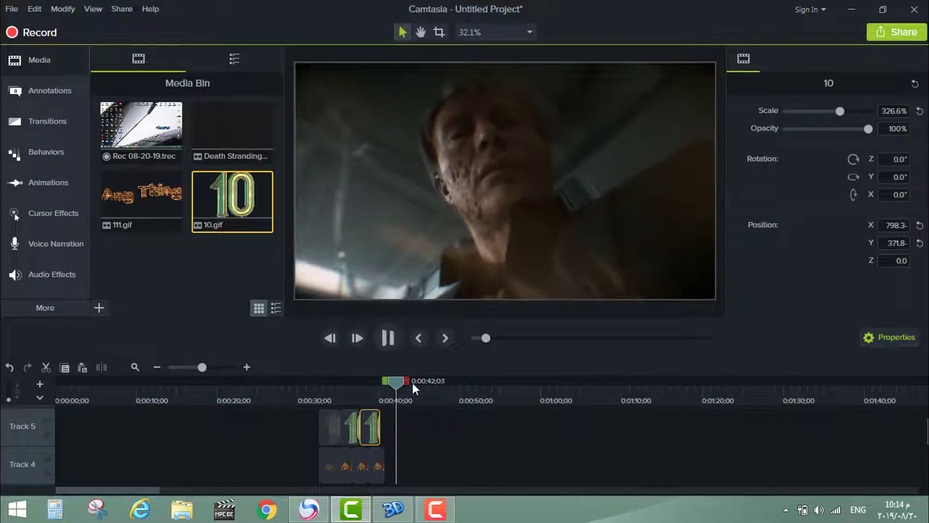
left_click(388, 338)
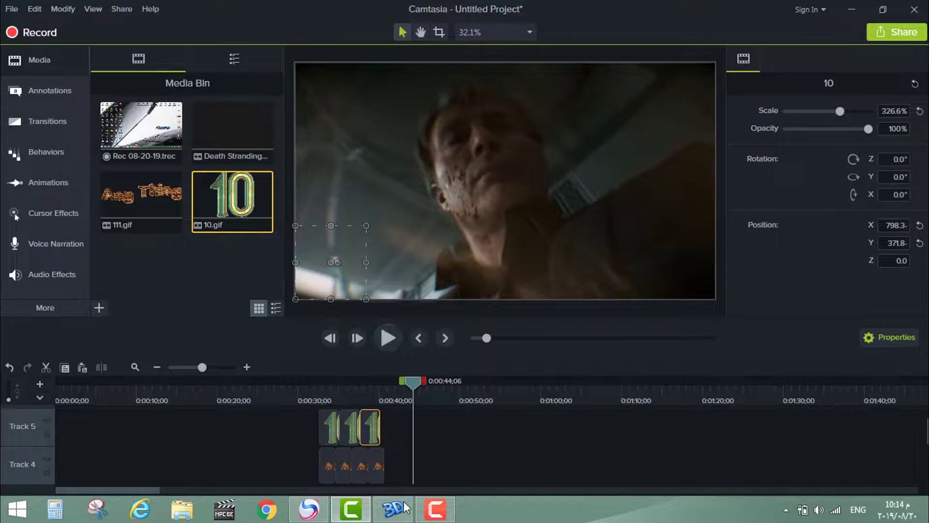
Switch to Xara 3D Maker 7, stop the animation, close the program and bring up the Camtasia recorder.
left_click(406, 507)
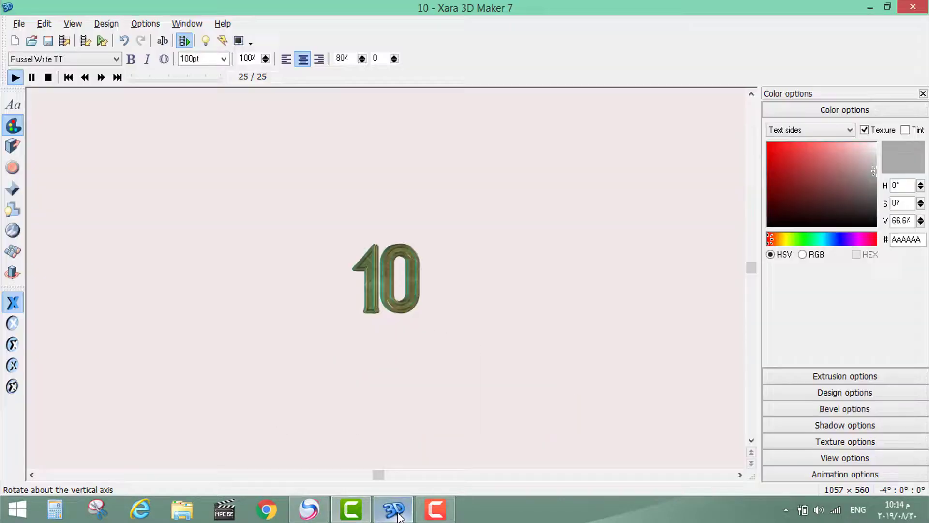
left_click(48, 78)
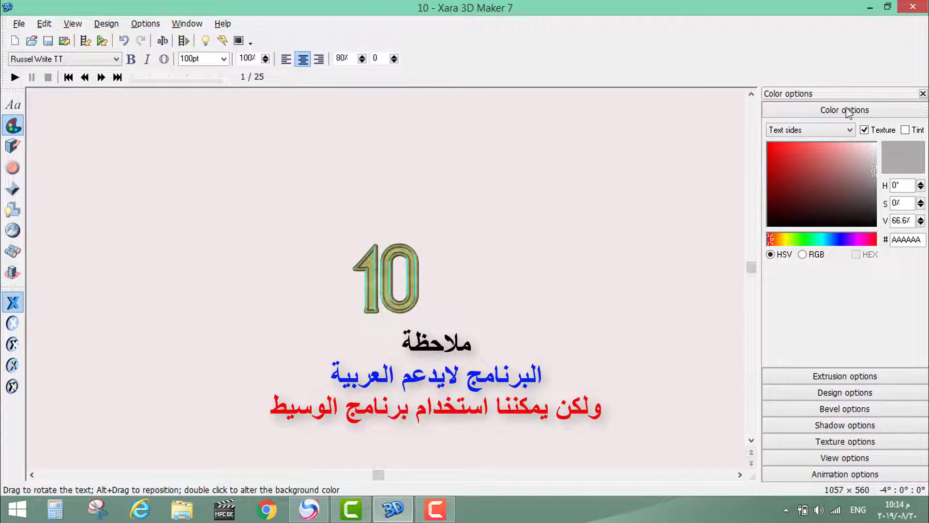
left_click(888, 7)
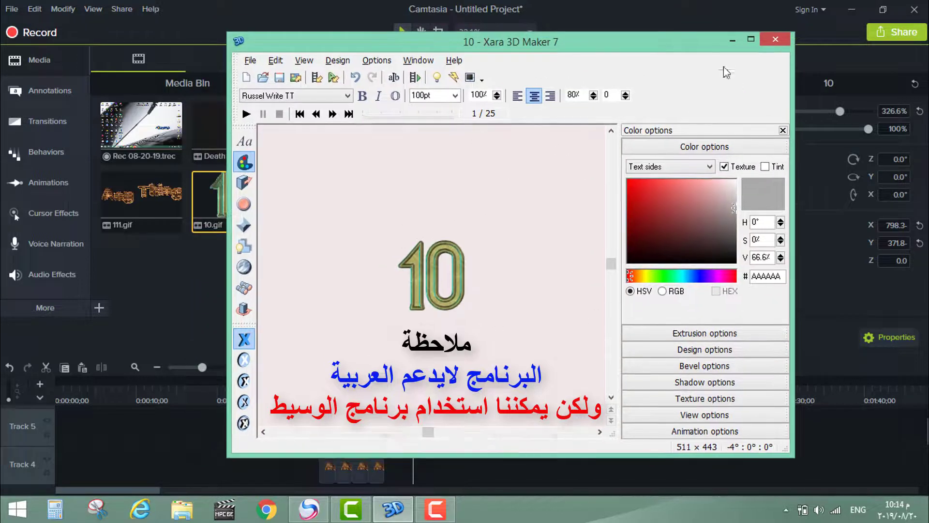
left_click(775, 39)
left_click(398, 513)
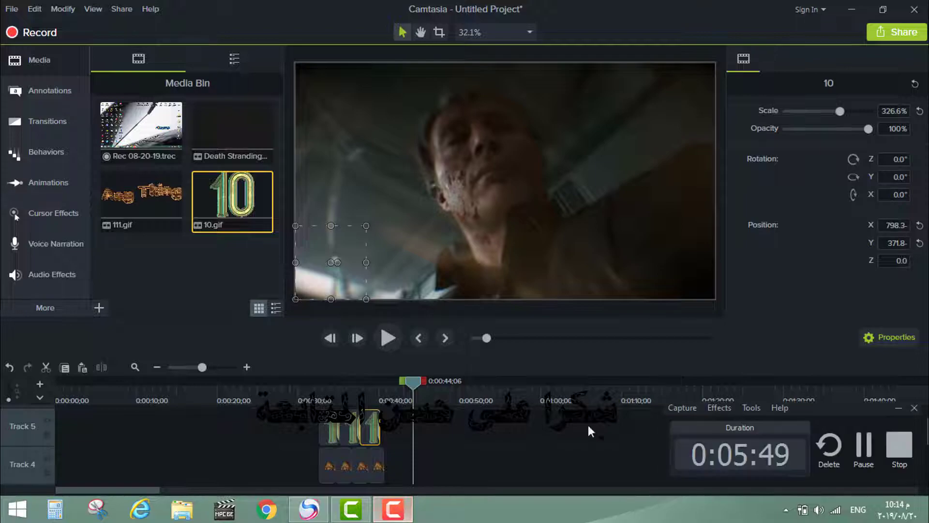